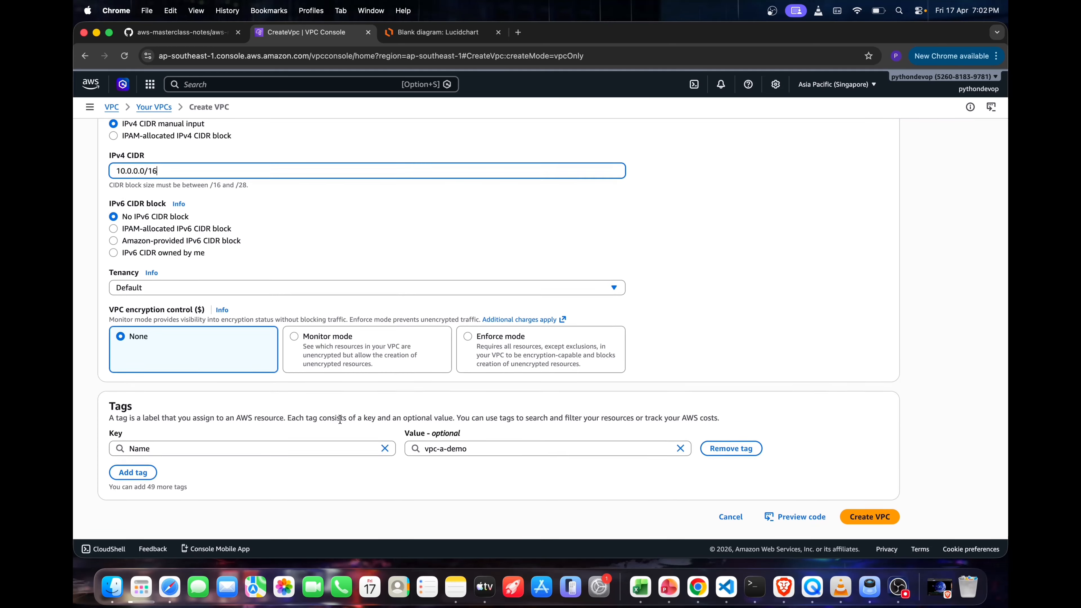
# Finish creating the vpc-a-demo VPC, and create an internet gateway named vpc-a-igw
pyautogui.click(878, 521)
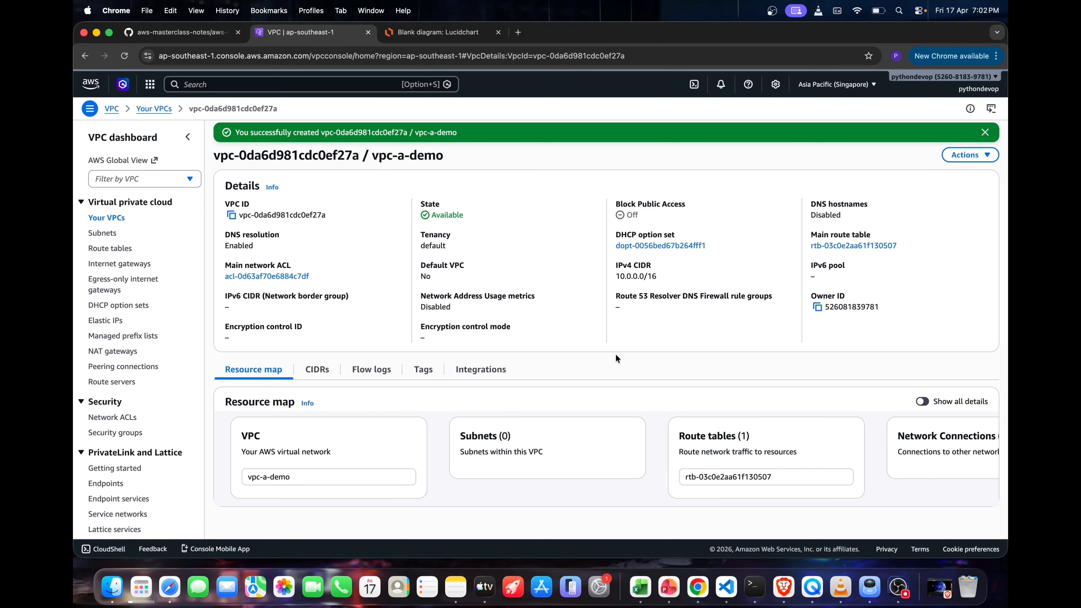
pyautogui.click(119, 263)
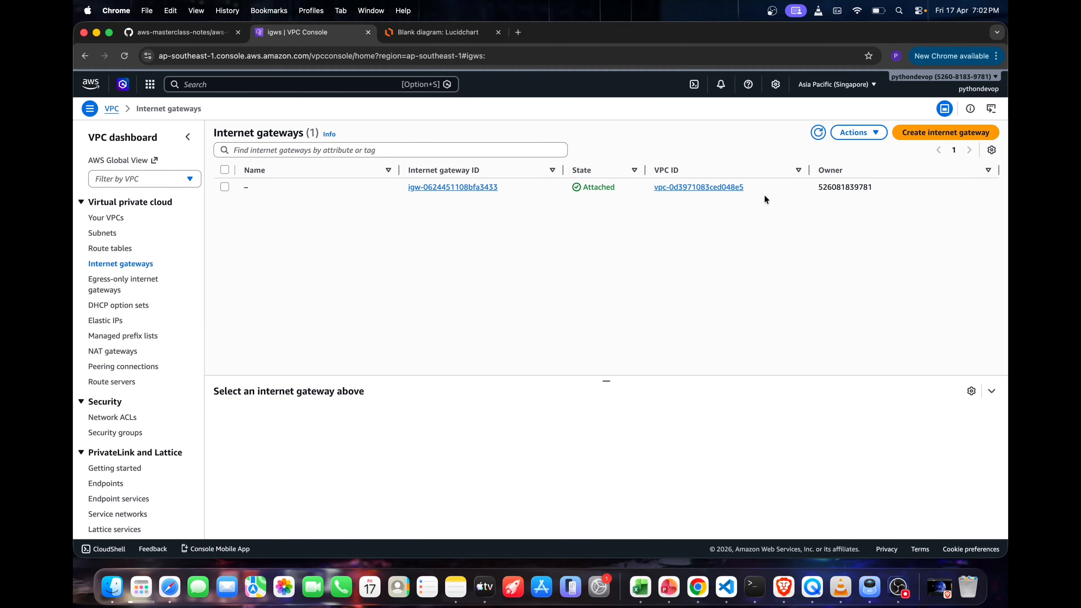
pyautogui.click(940, 133)
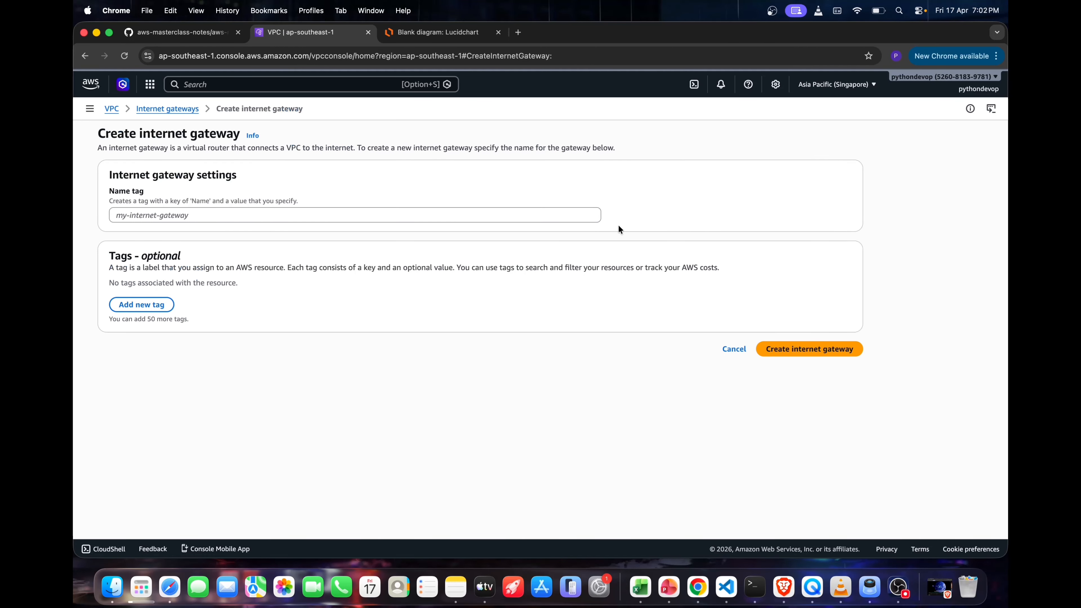
pyautogui.click(275, 217)
pyautogui.write('vpg-a-igw')
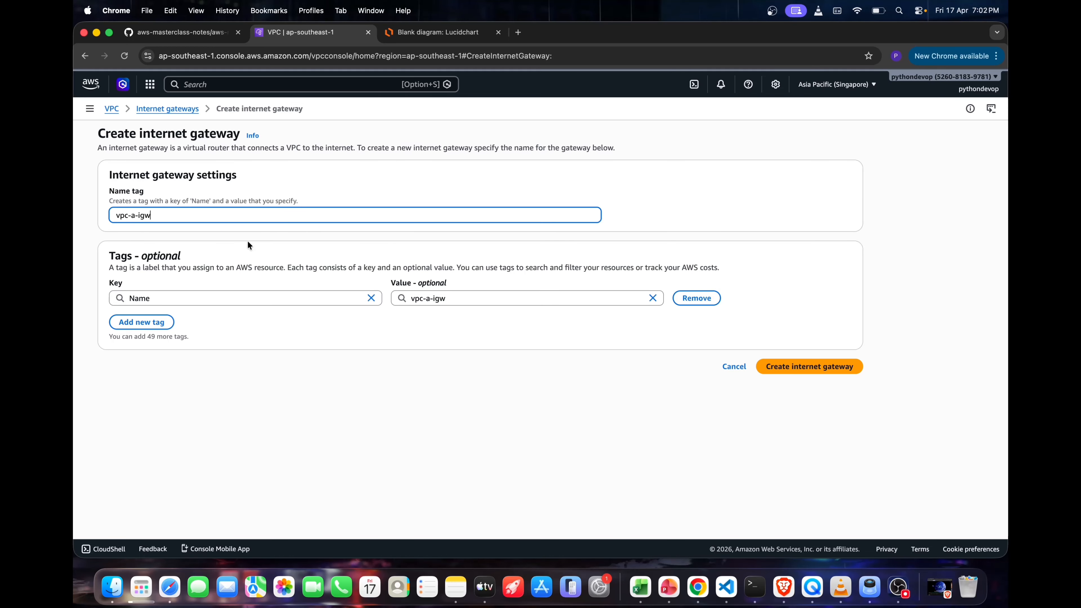
pyautogui.click(801, 367)
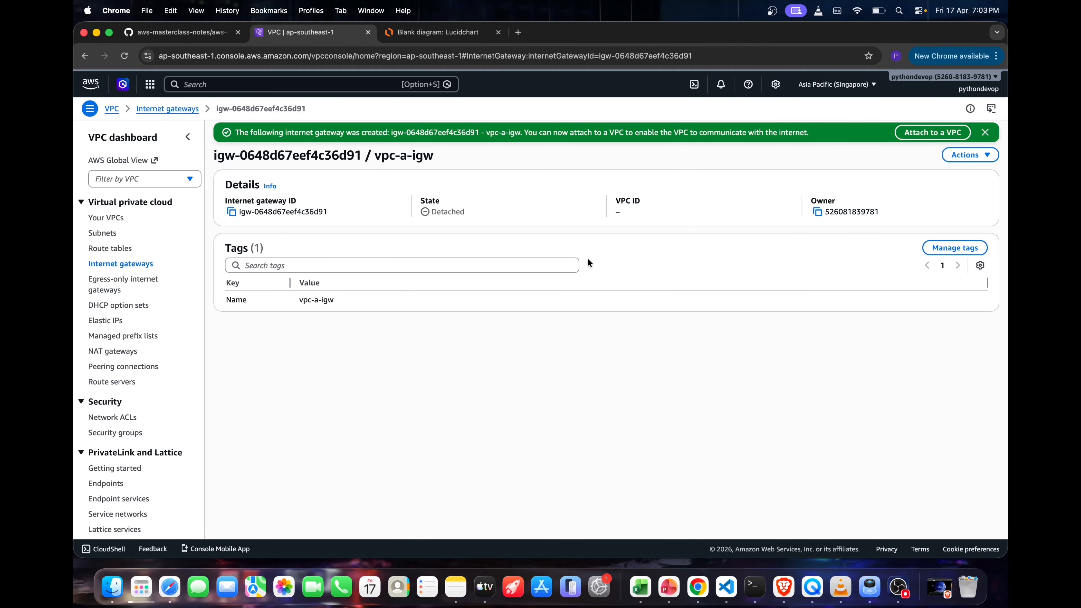
# Attach the vpc-a-igw internet gateway to the vpc-a-demo VPC and check its attachment state and VPC ID
pyautogui.doubleClick(477, 212)
pyautogui.click(643, 208)
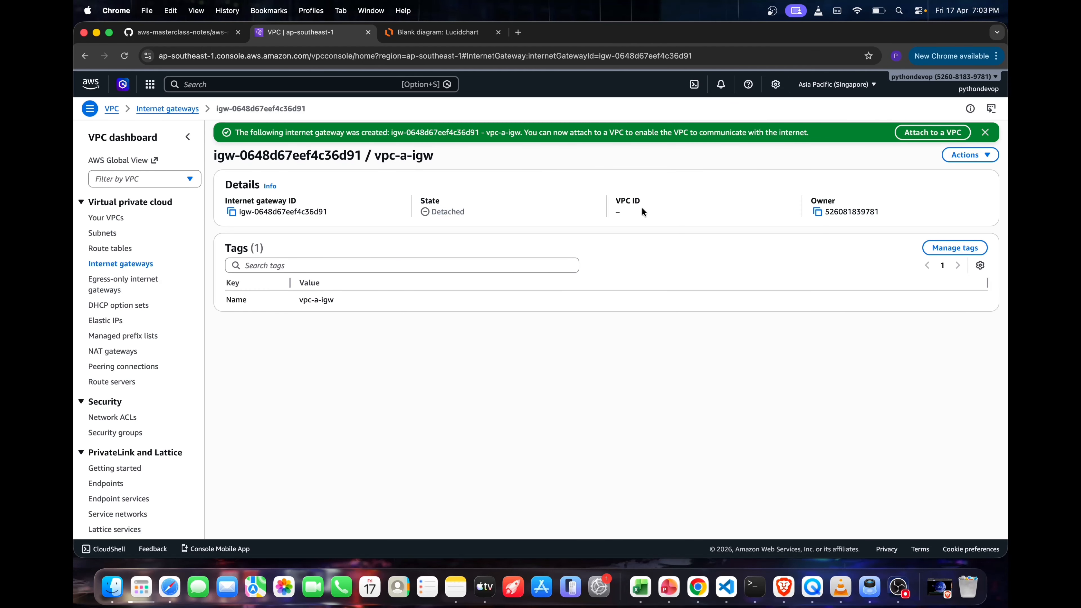
pyautogui.click(964, 155)
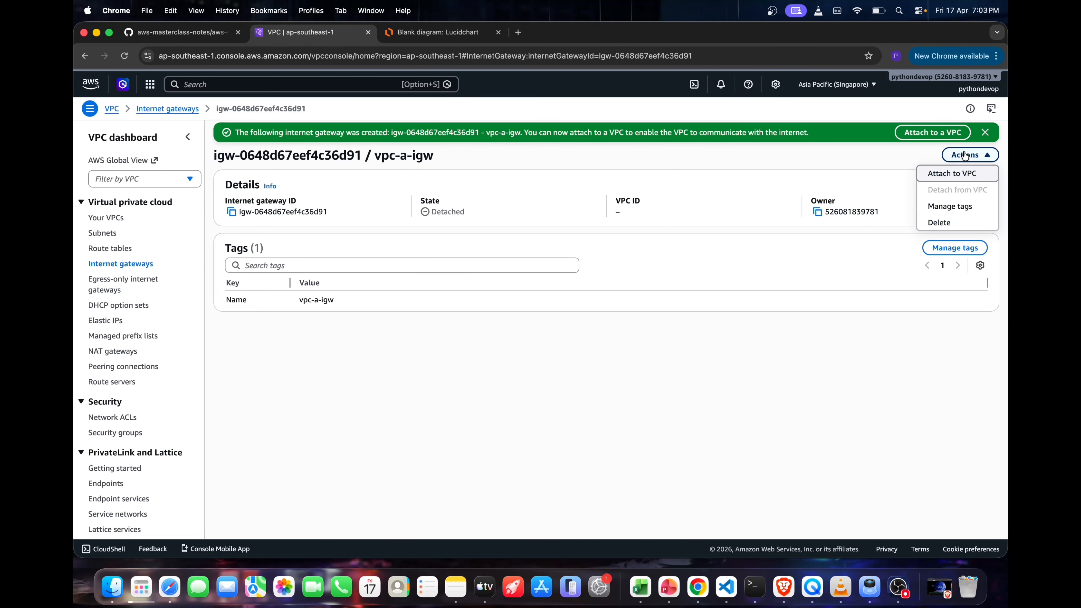
pyautogui.click(941, 172)
pyautogui.click(375, 213)
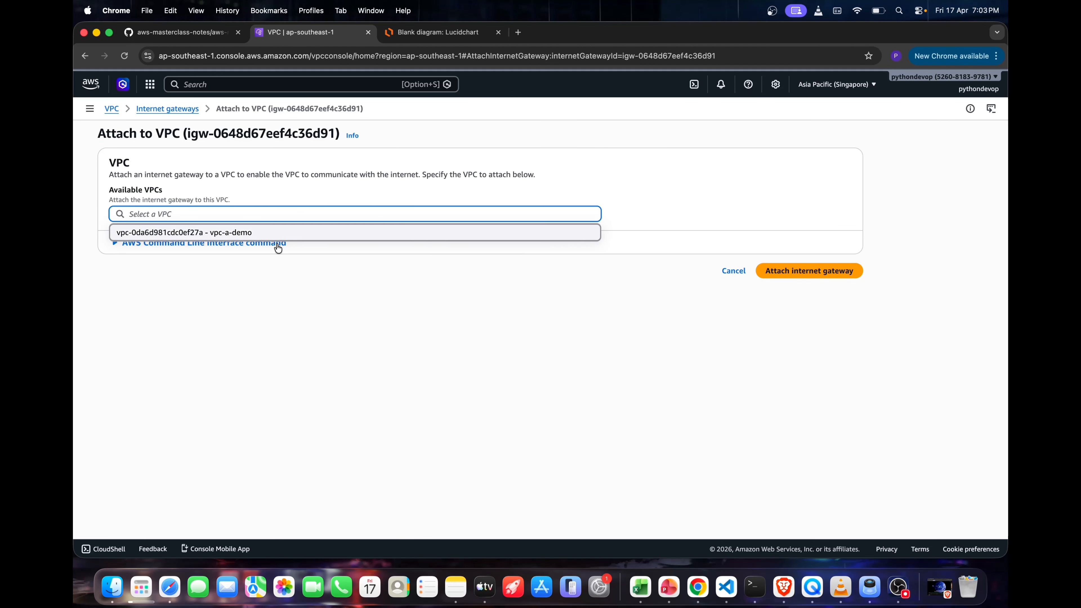
pyautogui.click(257, 237)
pyautogui.click(796, 276)
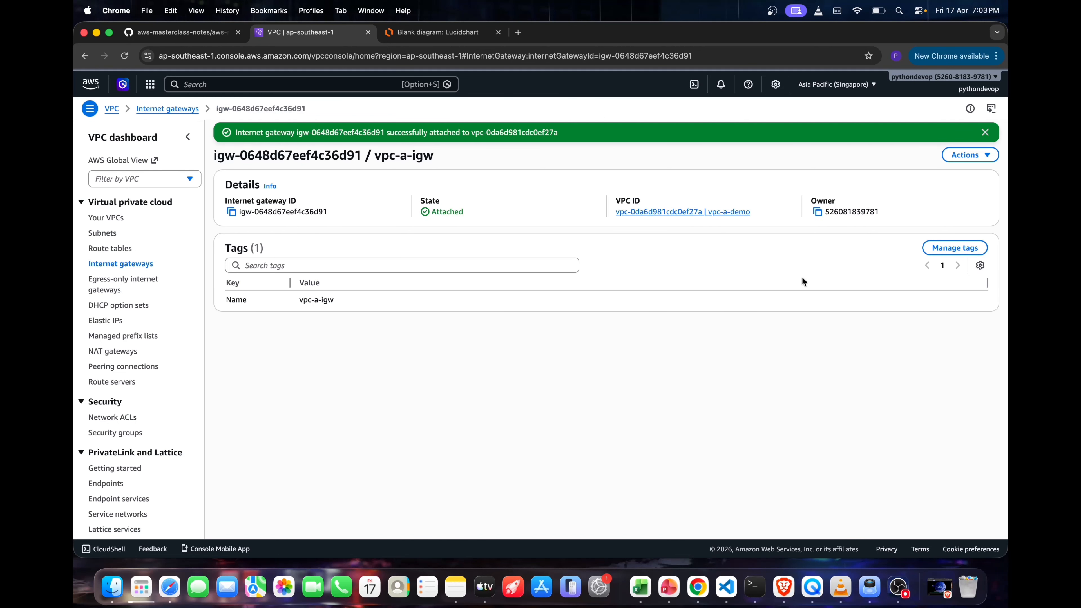
pyautogui.doubleClick(459, 210)
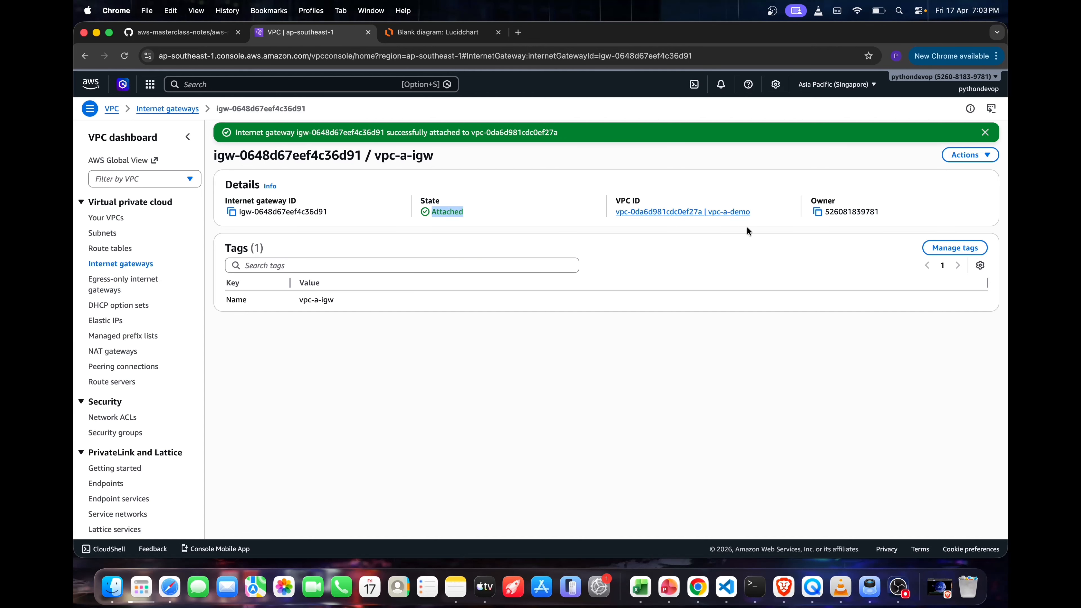
pyautogui.moveTo(763, 217); pyautogui.dragTo(629, 189)
pyautogui.click(629, 189)
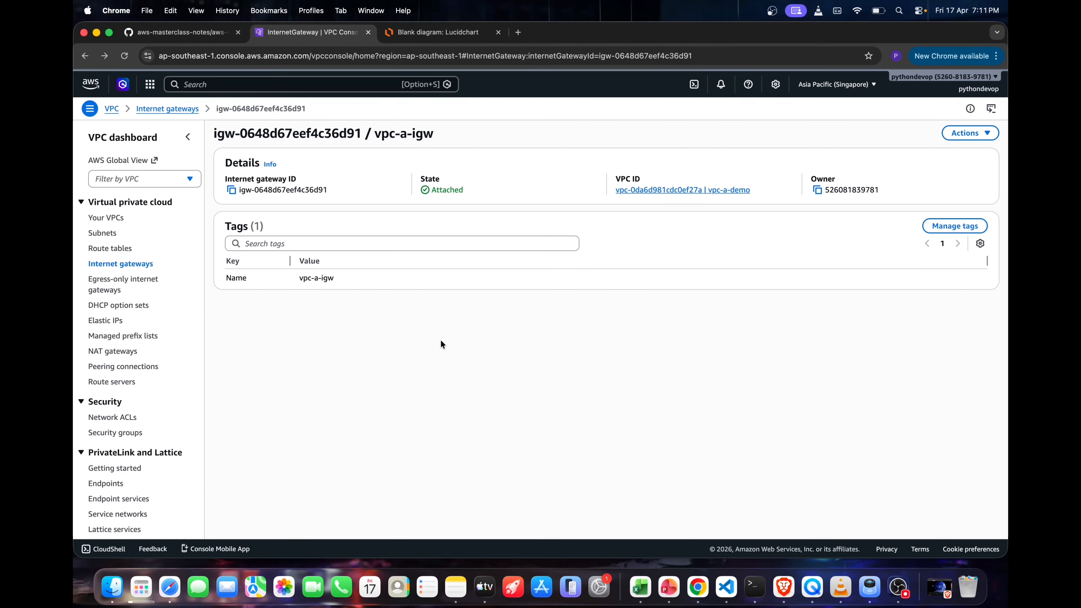
# Start a new subnet in the vpc-a-demo VPC and name it vpc-a-public-subnet-demo
pyautogui.click(104, 234)
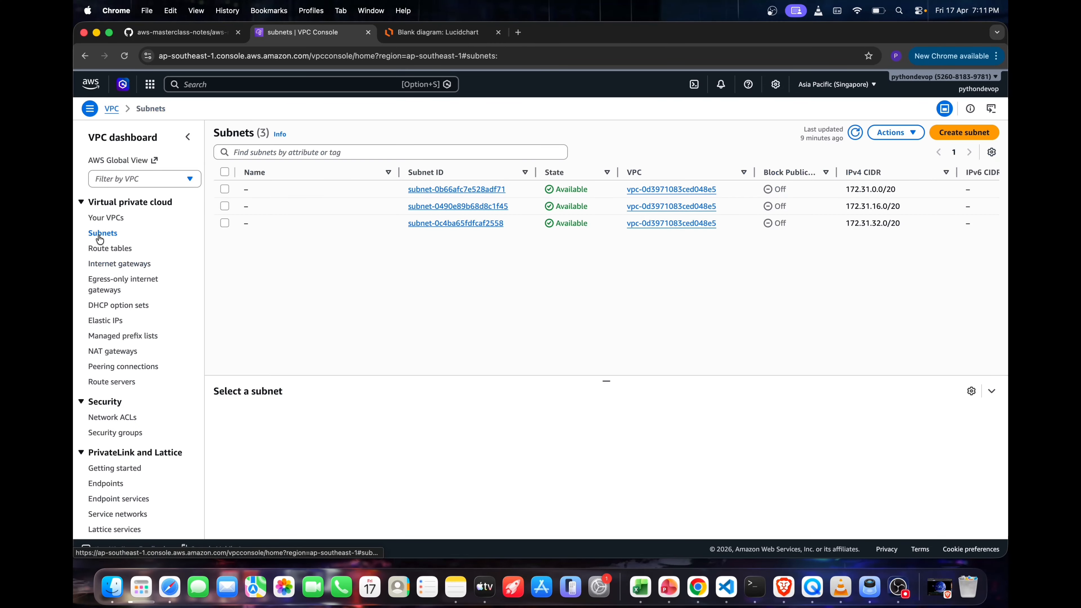
pyautogui.click(950, 136)
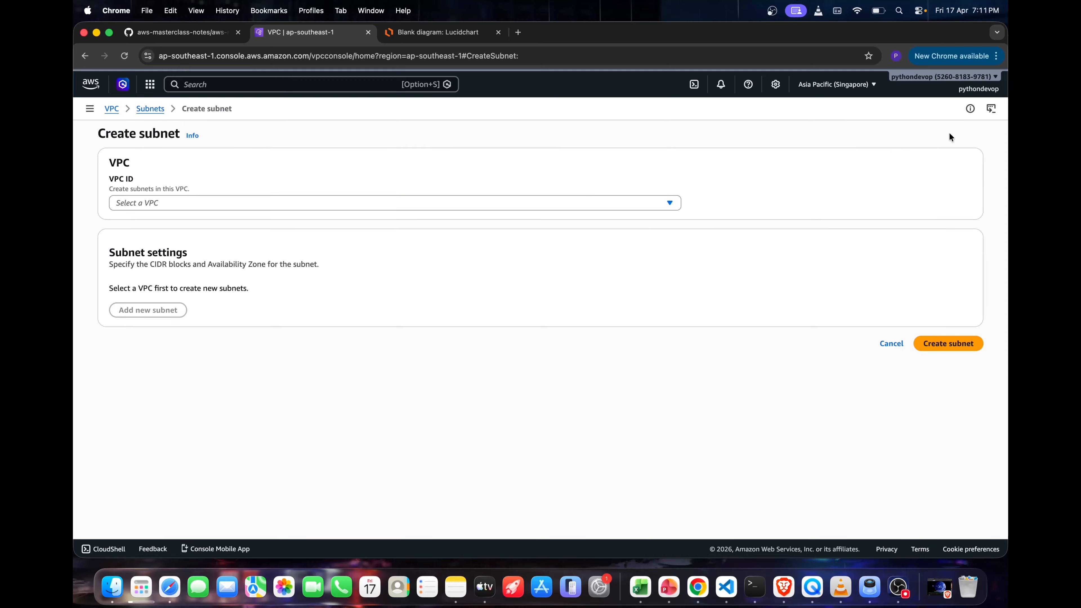
pyautogui.click(331, 201)
pyautogui.click(255, 272)
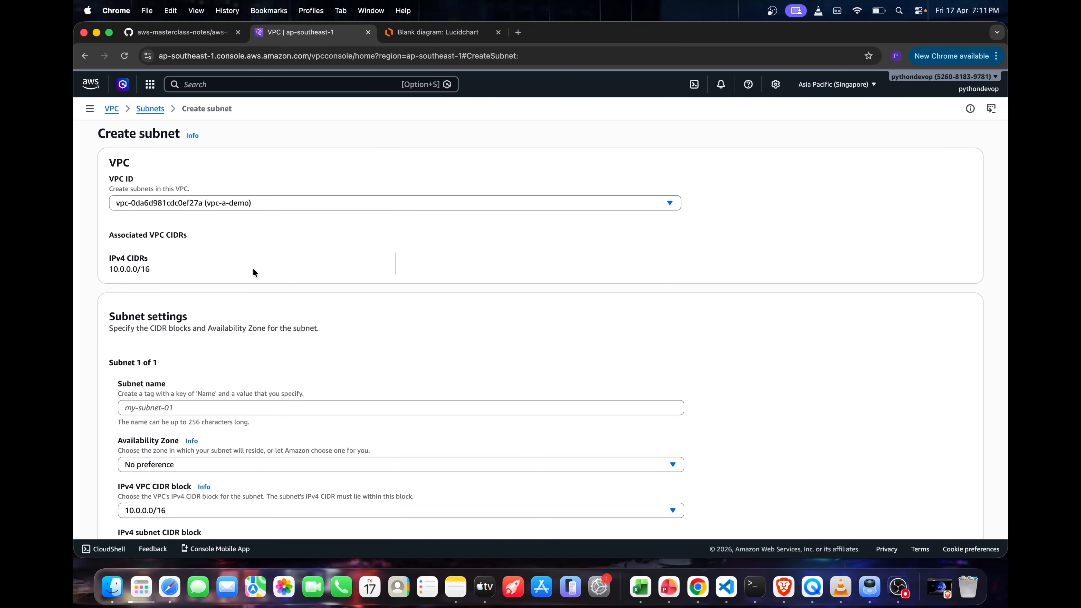
pyautogui.scroll(-3, 259, 275)
pyautogui.click(174, 277)
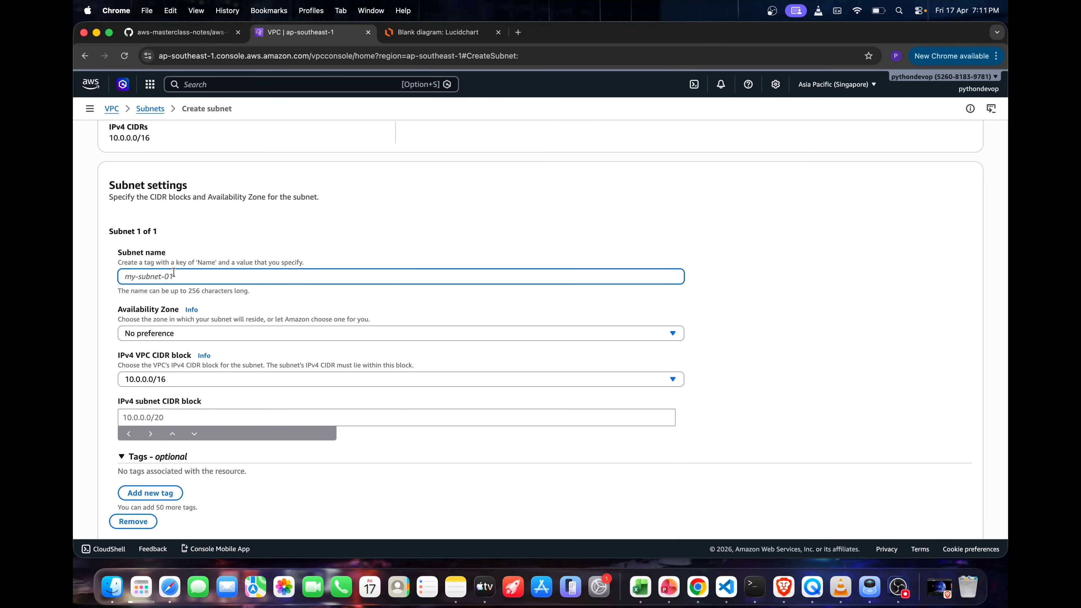
pyautogui.write('vpc-a')
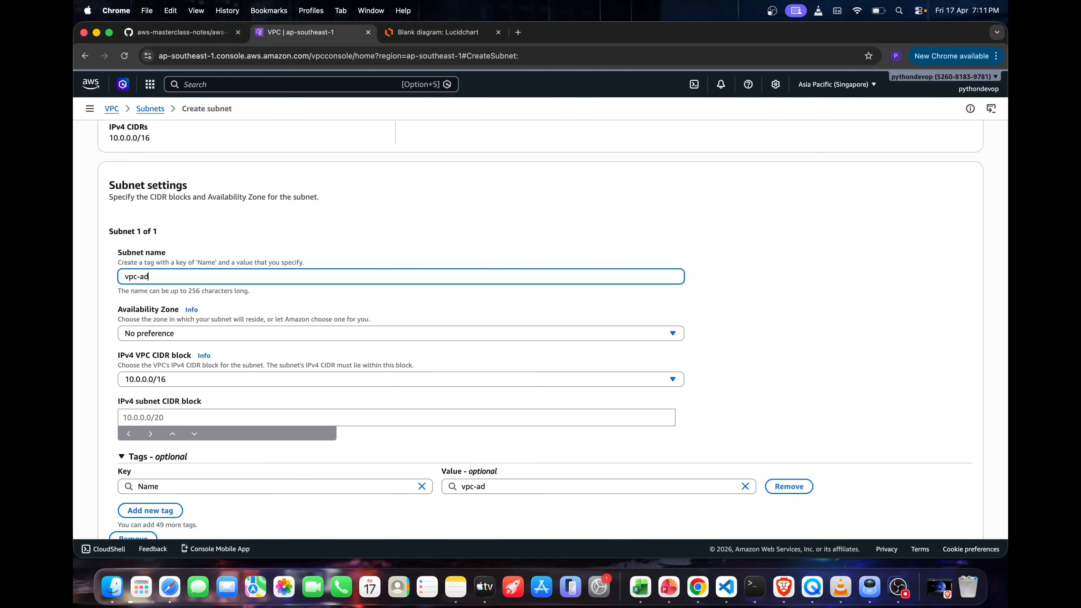
pyautogui.write('-public-subnet-demo')
# Create the subnet in Availability Zone ap-southeast-1a with the IPv4 subnet CIDR block 10.0.1.0/24
pyautogui.click(134, 337)
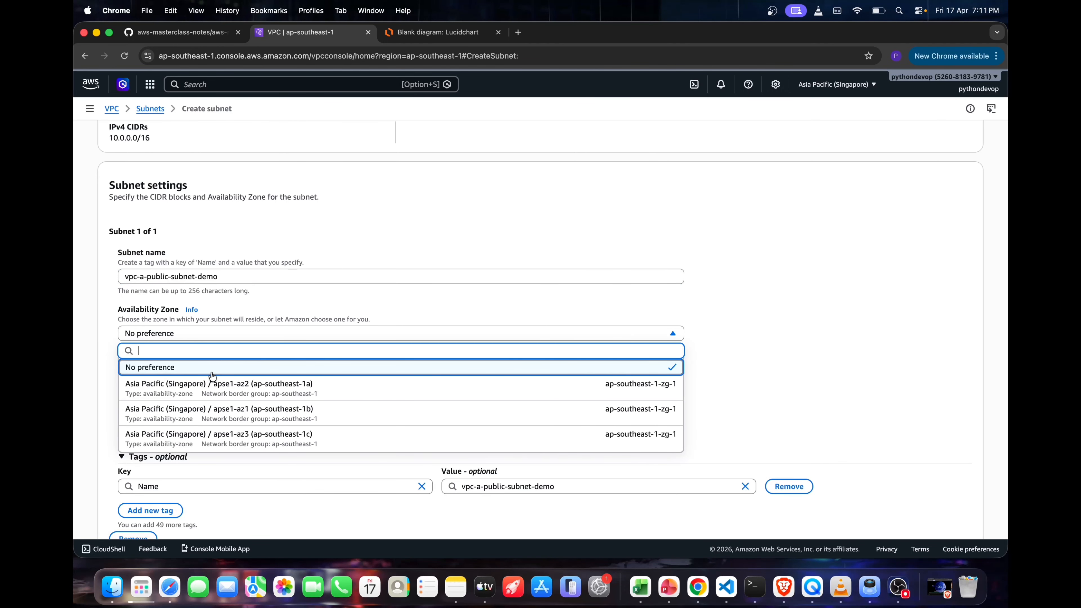
pyautogui.click(247, 387)
pyautogui.scroll(-2, 285, 361)
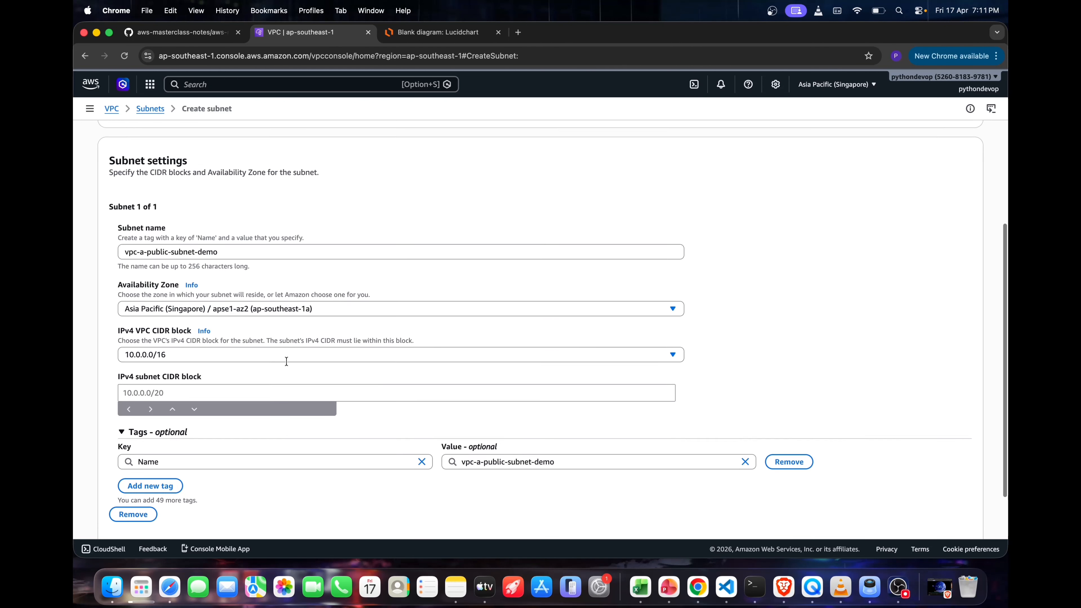
pyautogui.click(223, 370)
pyautogui.write('10.')
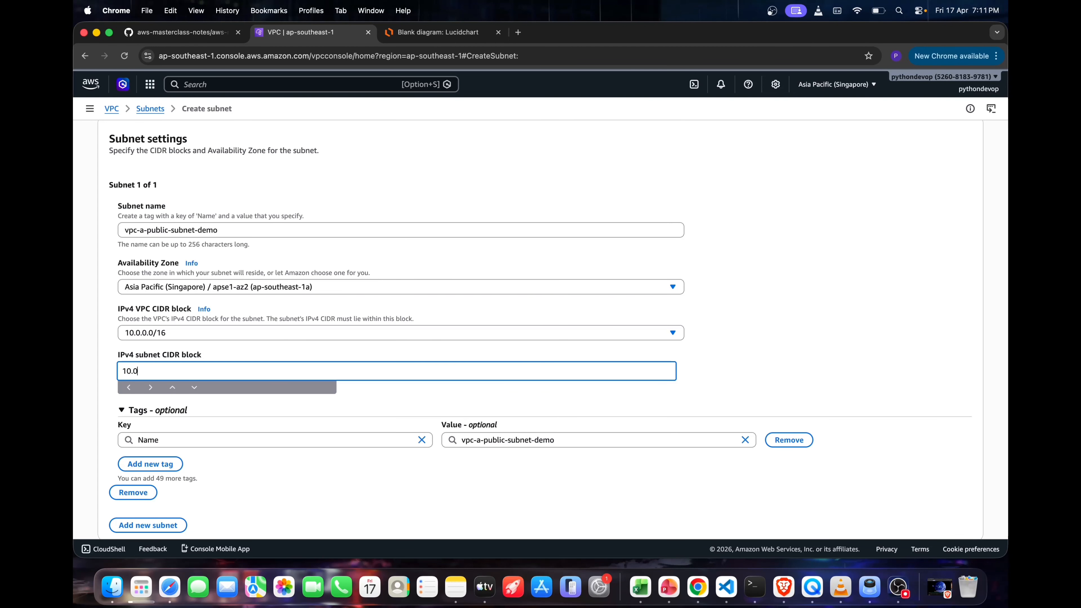
pyautogui.write('0.1.0/24')
pyautogui.scroll(-1, 200, 330)
pyautogui.moveTo(200, 331); pyautogui.dragTo(106, 325)
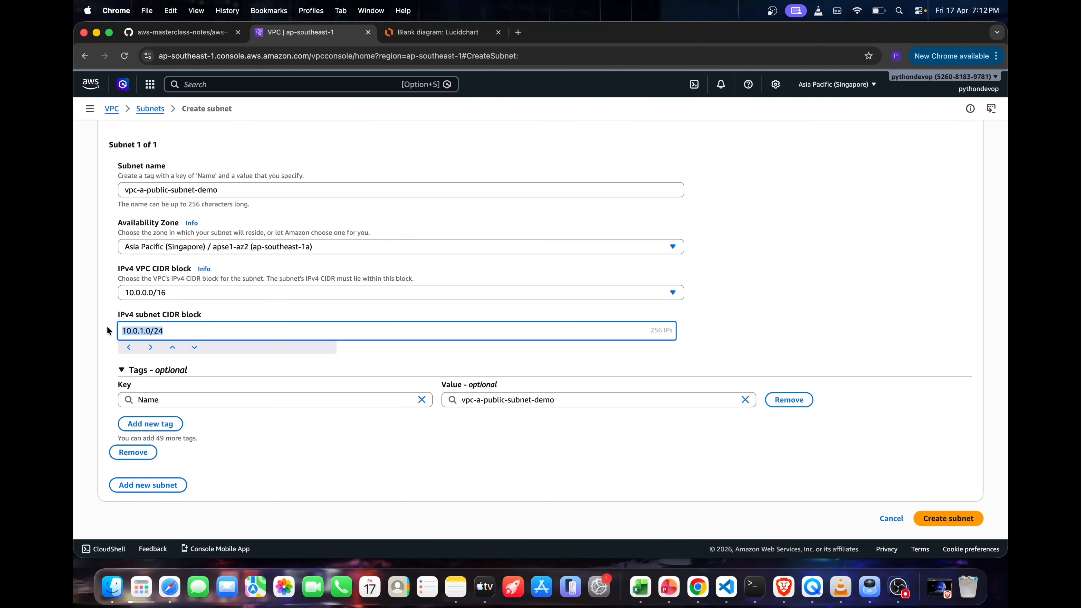
pyautogui.click(834, 373)
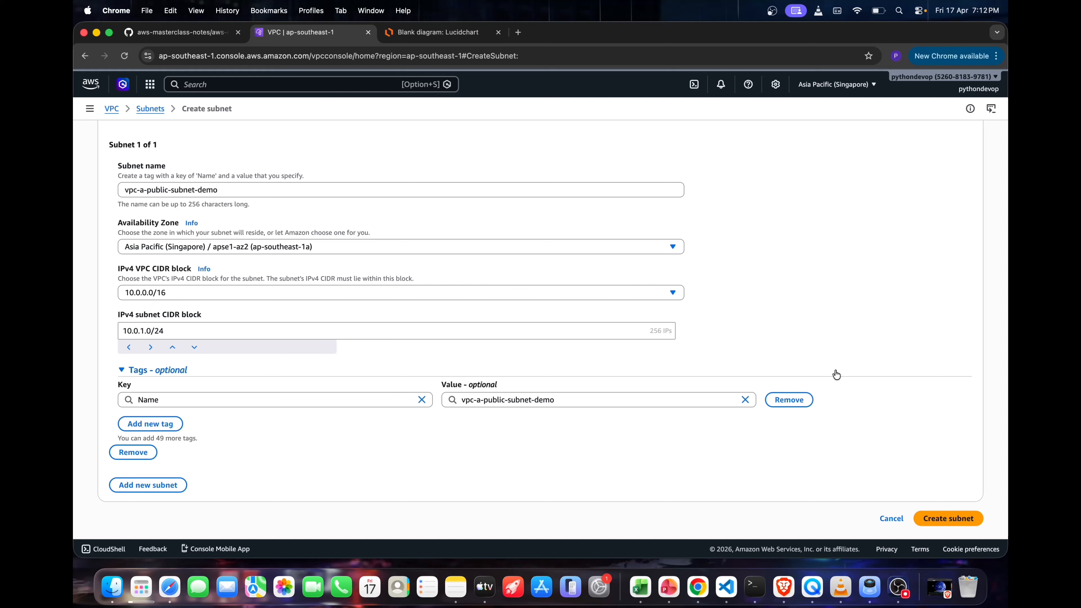
pyautogui.click(944, 517)
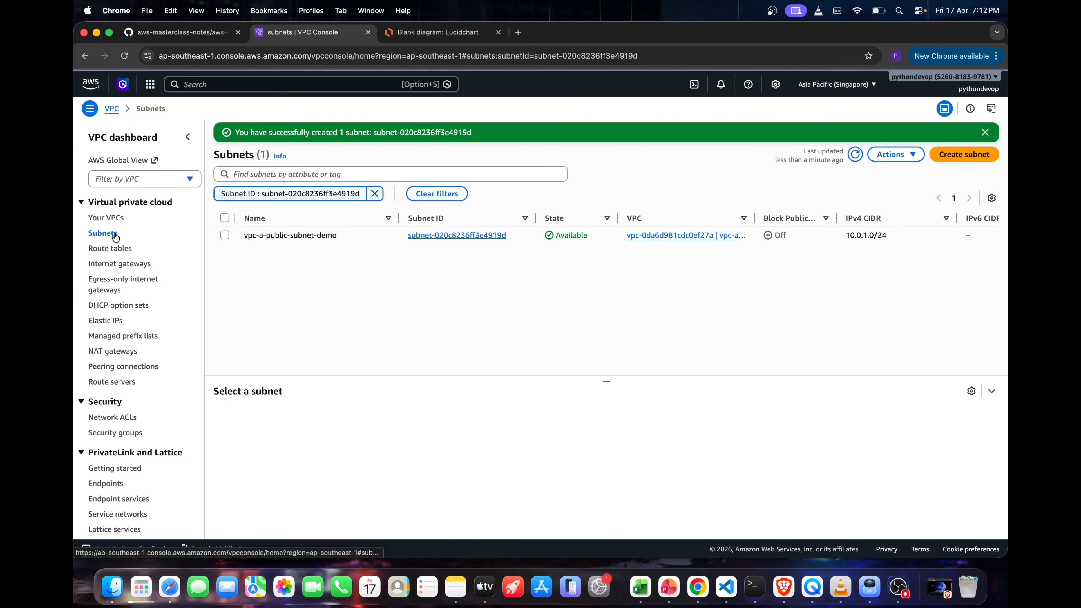
# Create a route table named vpc-a-rt-demo in the vpc-a-demo VPC
pyautogui.click(121, 250)
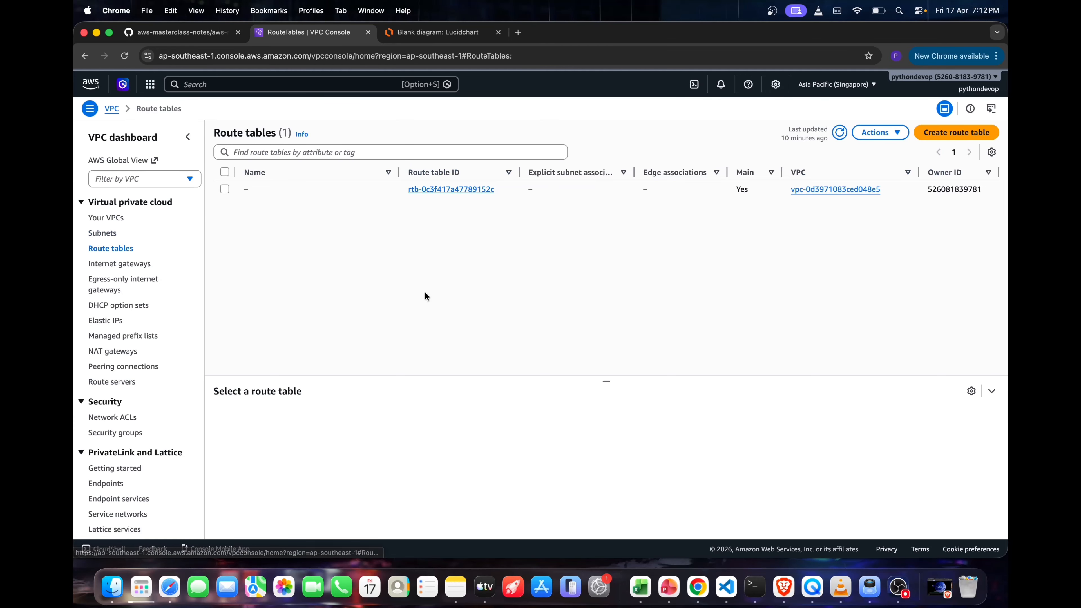
pyautogui.click(955, 132)
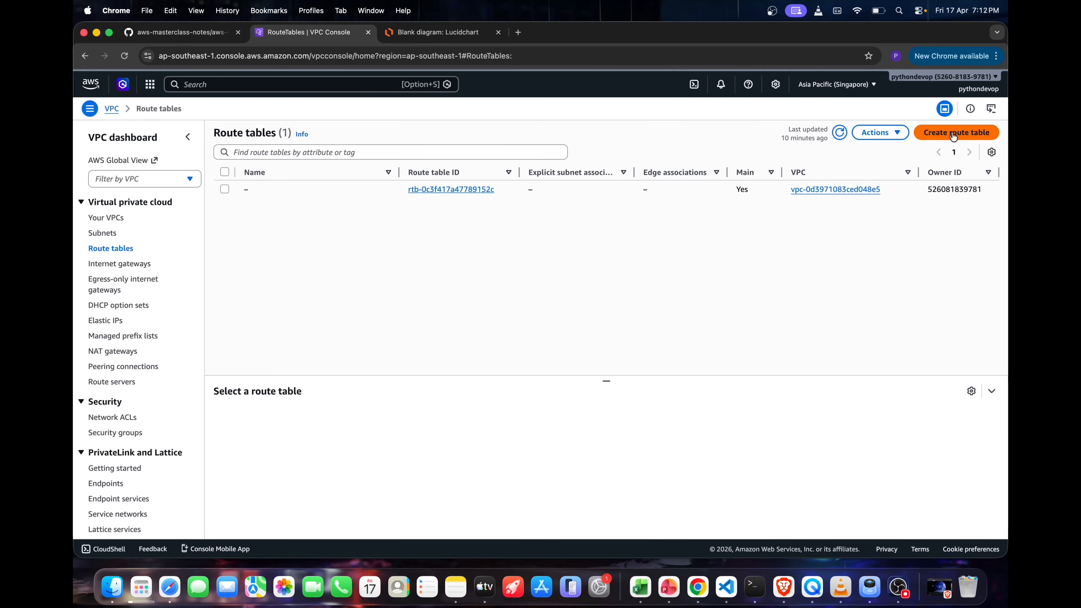
pyautogui.click(330, 213)
pyautogui.write('vpc-')
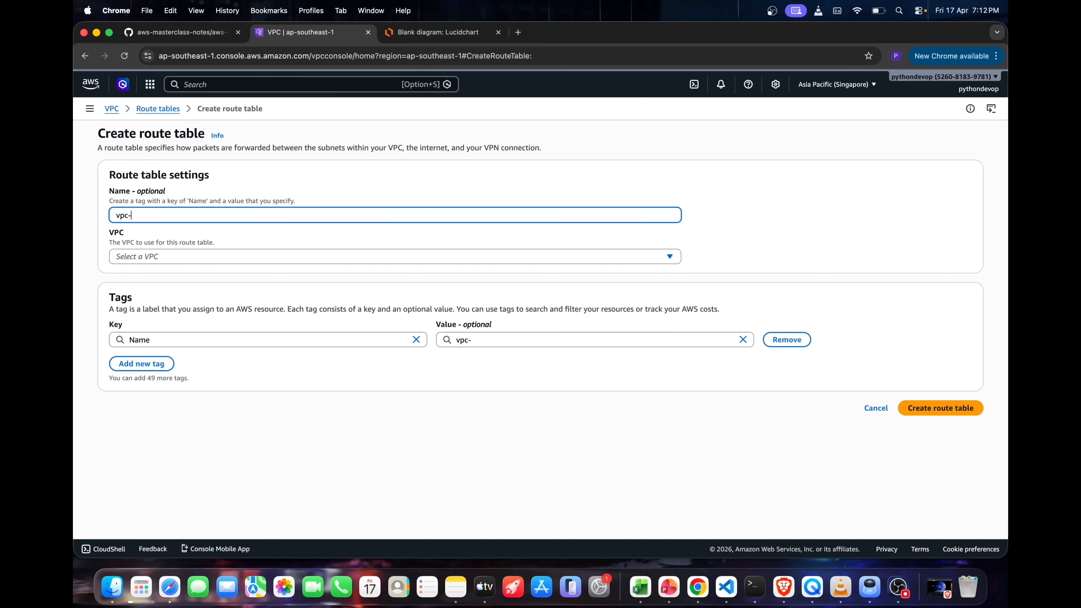
pyautogui.write('a-rt-demo')
pyautogui.click(246, 258)
pyautogui.click(222, 307)
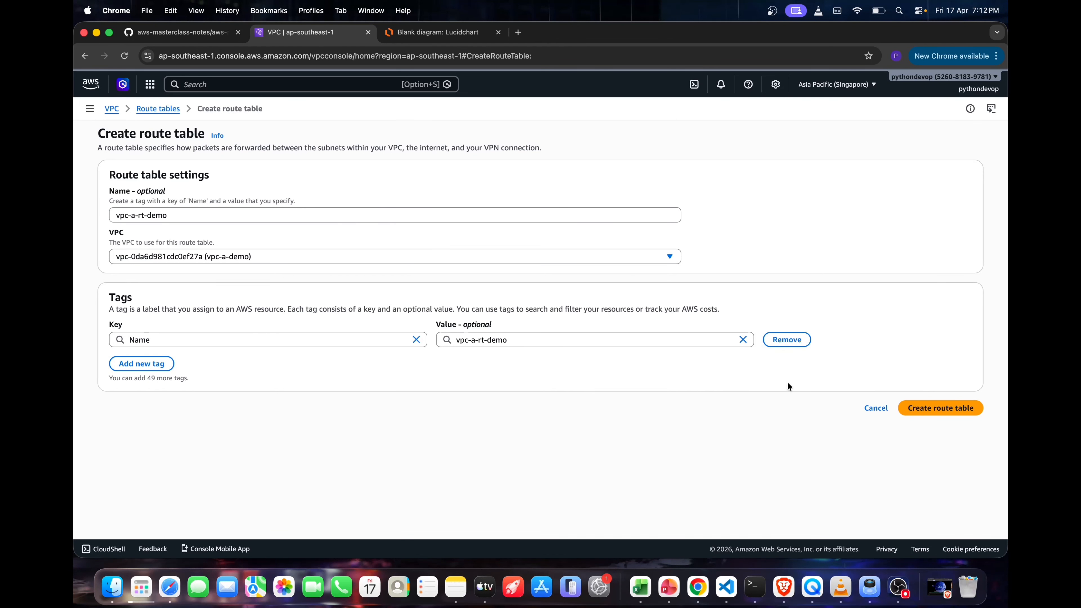
pyautogui.click(961, 407)
pyautogui.moveTo(999, 411); pyautogui.dragTo(406, 276)
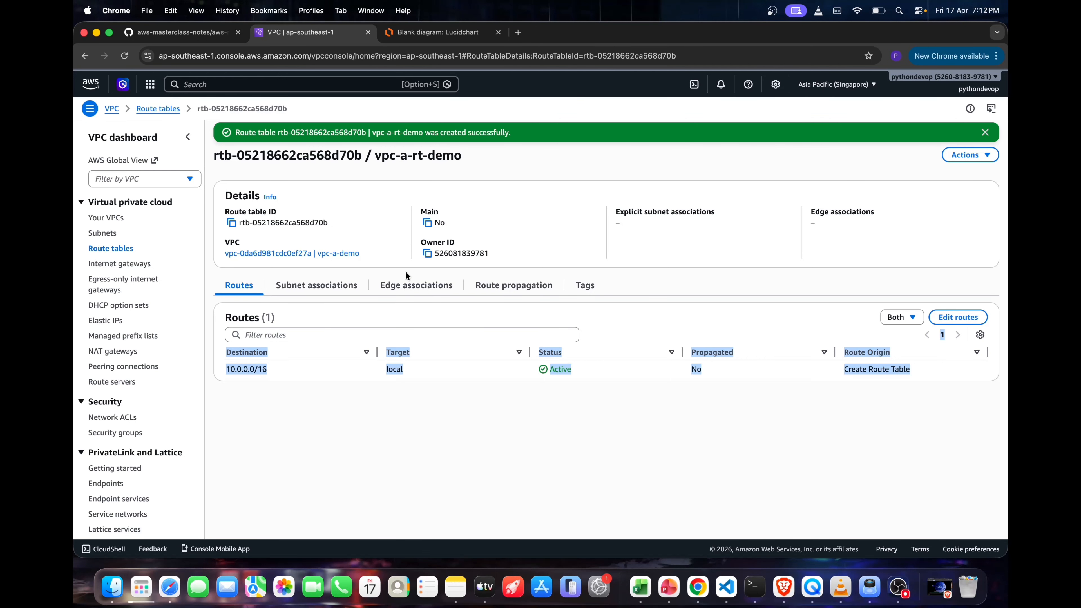
# Associate vpc-a-public-subnet-demo with the vpc-a-rt-demo route table, and review its subnet associations and routes
pyautogui.click(328, 285)
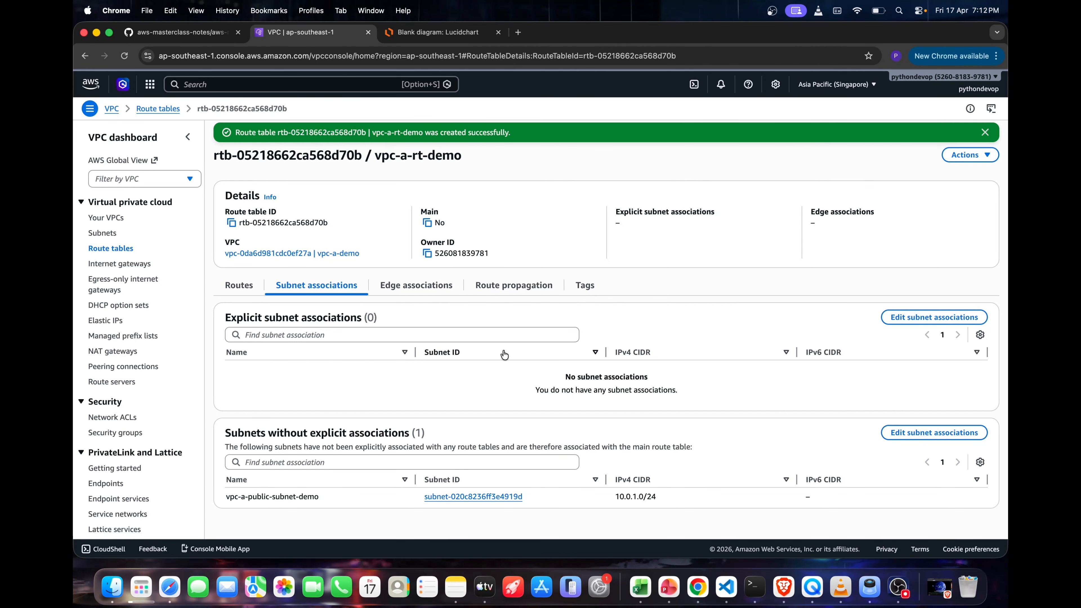
pyautogui.click(934, 317)
pyautogui.click(129, 225)
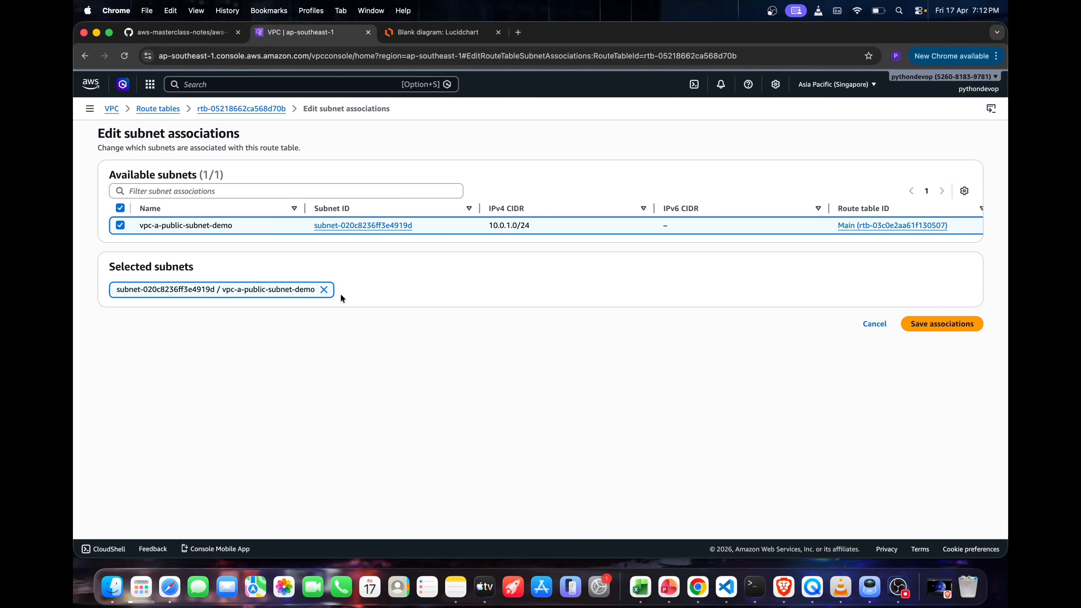
pyautogui.click(935, 323)
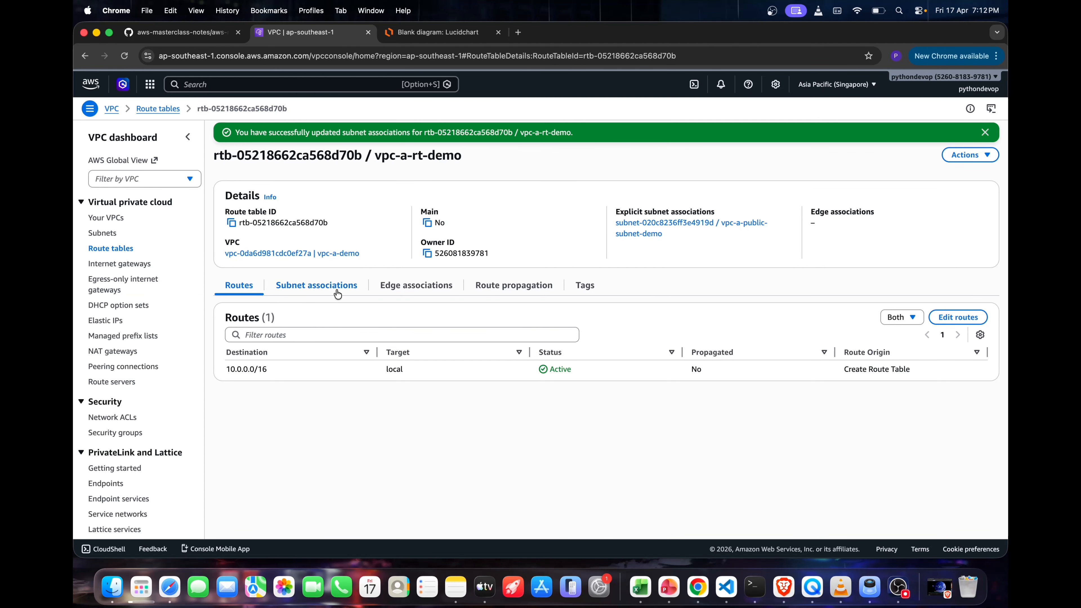
pyautogui.click(337, 294)
pyautogui.click(254, 291)
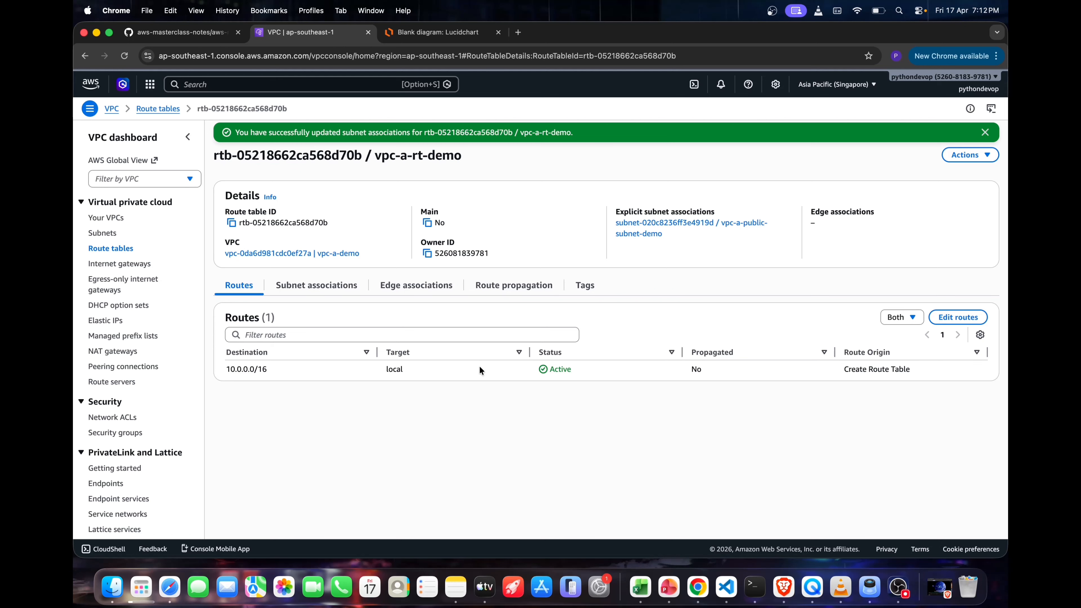
pyautogui.moveTo(911, 374); pyautogui.dragTo(591, 331)
pyautogui.click(706, 297)
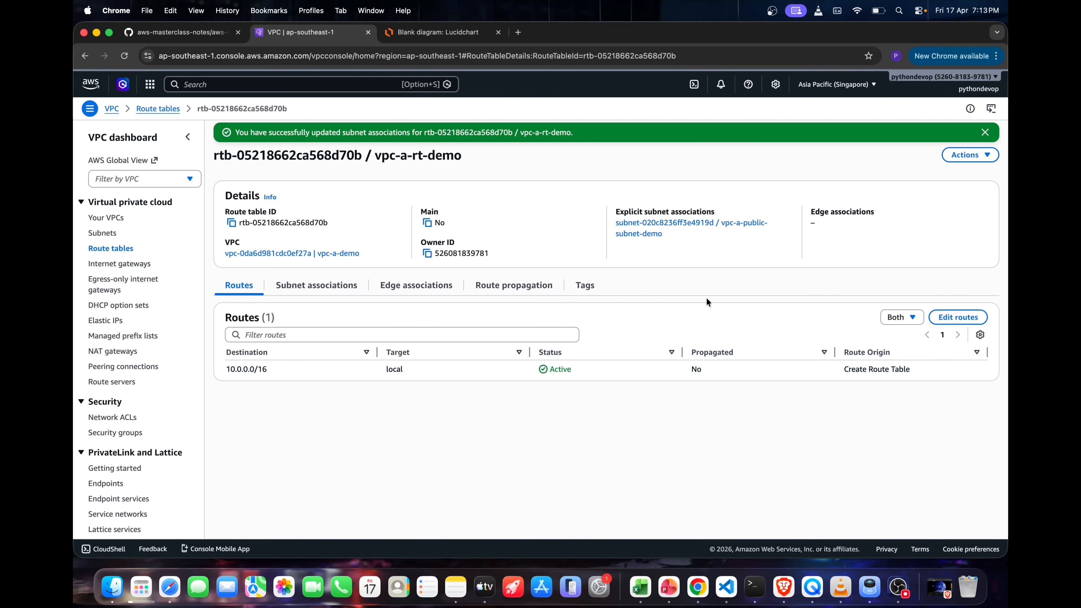
# Start editing the vpc-a-rt-demo routes, and check the public subnet's internet gateway path in the Lucidchart diagram
pyautogui.click(958, 316)
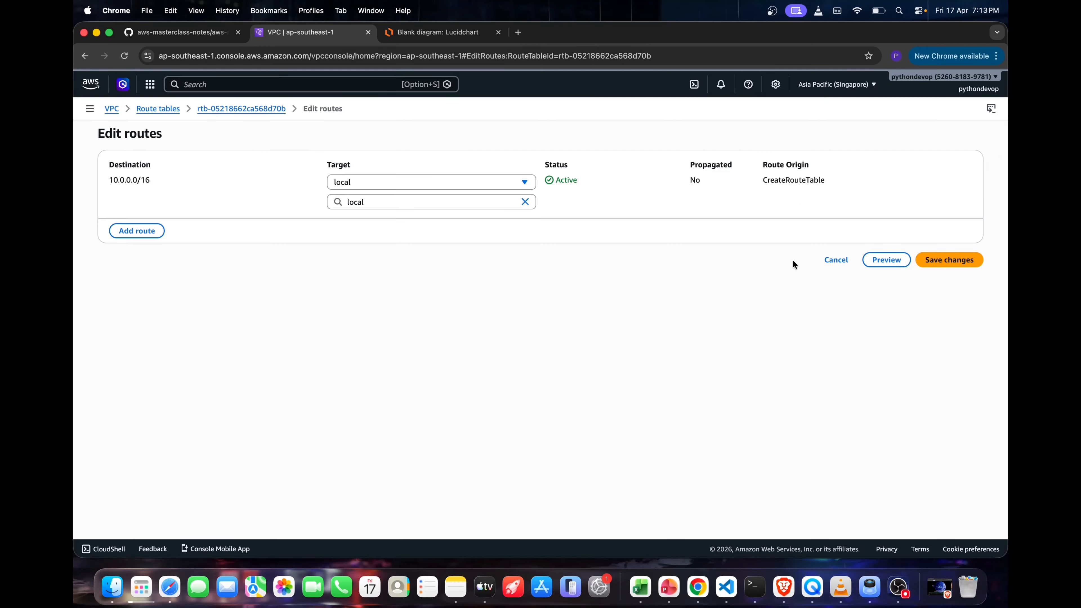
pyautogui.click(412, 41)
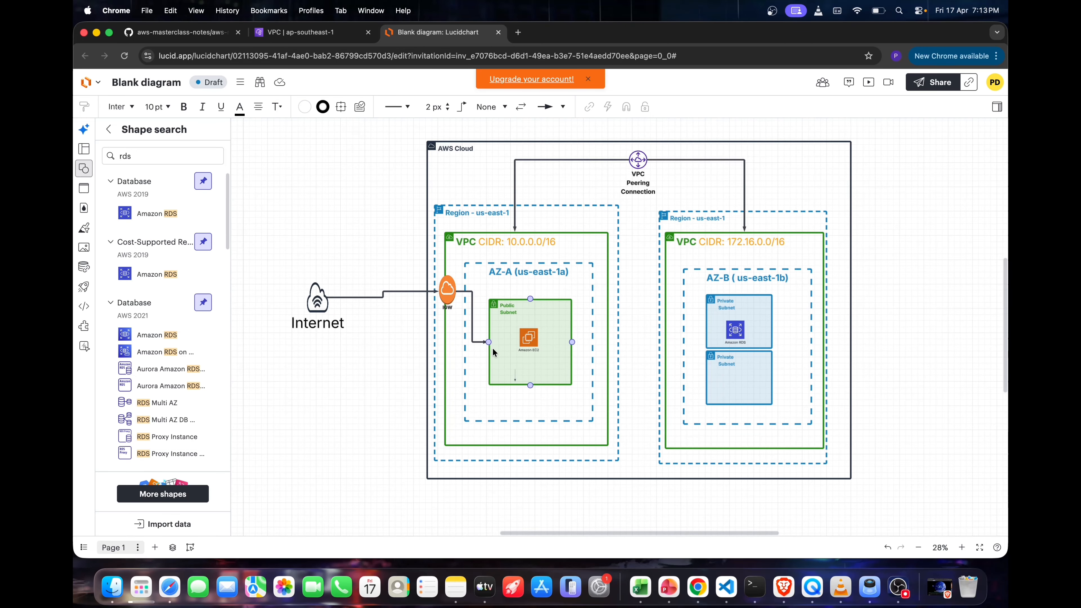
pyautogui.click(464, 319)
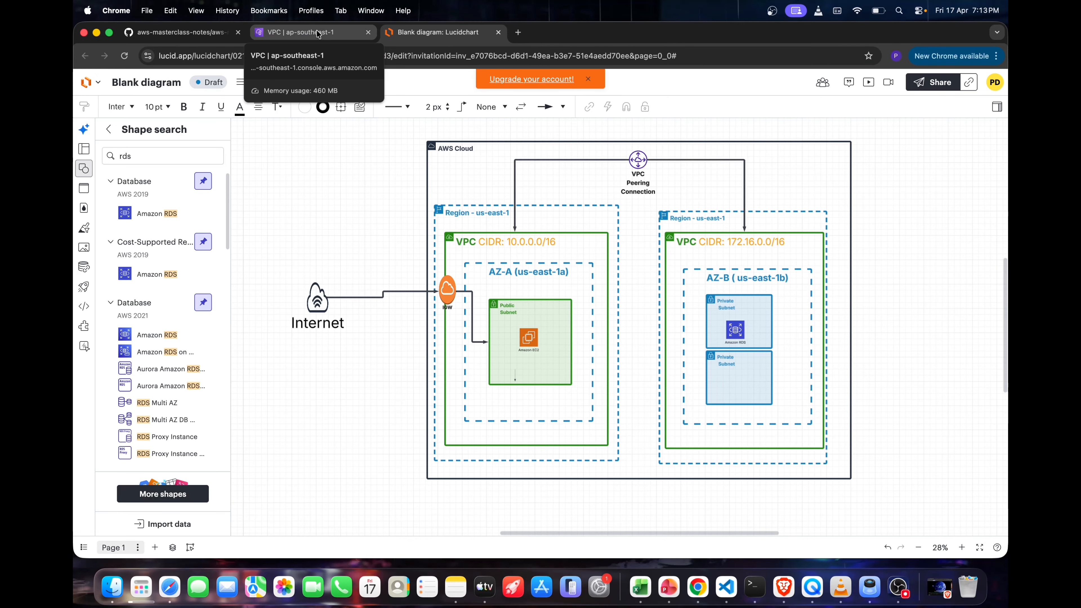
pyautogui.click(308, 34)
# Add a route for destination 0.0.0.0/0 targeting the vpc-a-igw internet gateway, and save the route changes
pyautogui.click(141, 232)
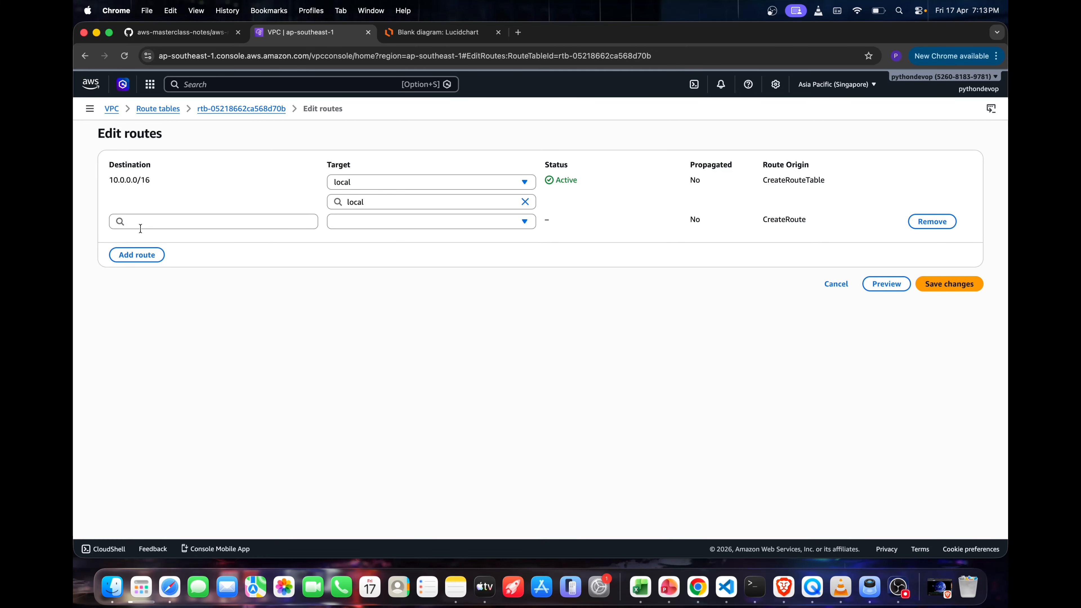
pyautogui.click(194, 222)
pyautogui.click(186, 240)
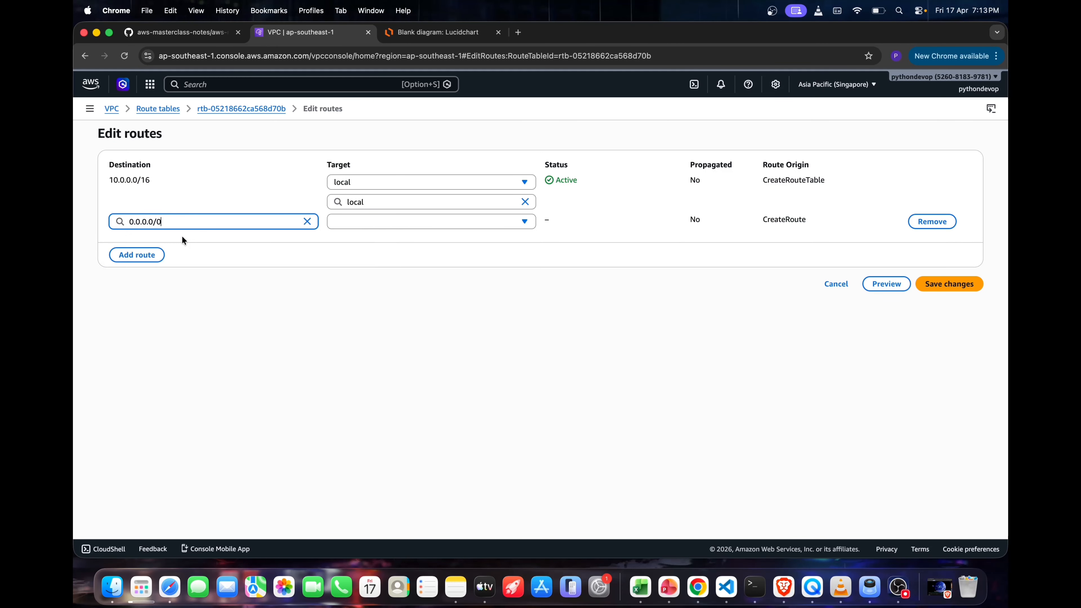
pyautogui.moveTo(179, 222); pyautogui.dragTo(105, 220)
pyautogui.click(393, 227)
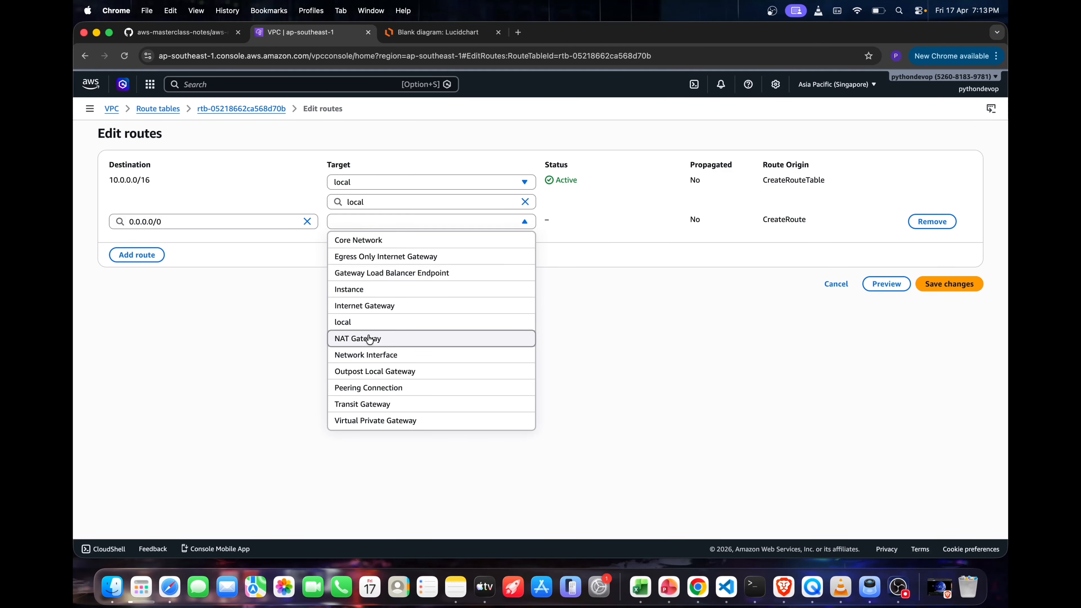
pyautogui.click(368, 305)
pyautogui.click(388, 242)
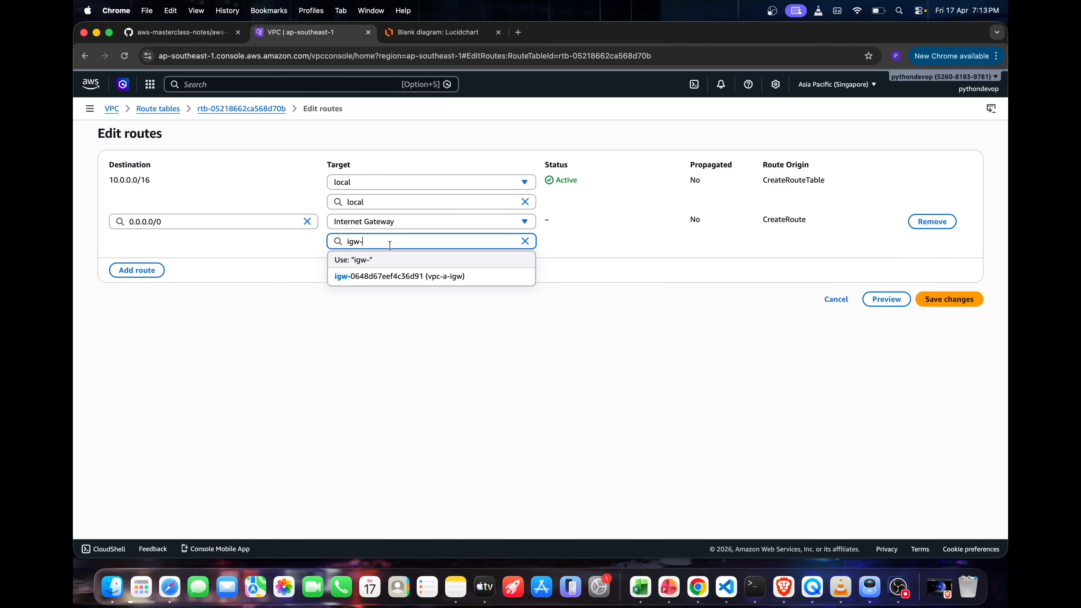
pyautogui.click(400, 276)
pyautogui.click(939, 299)
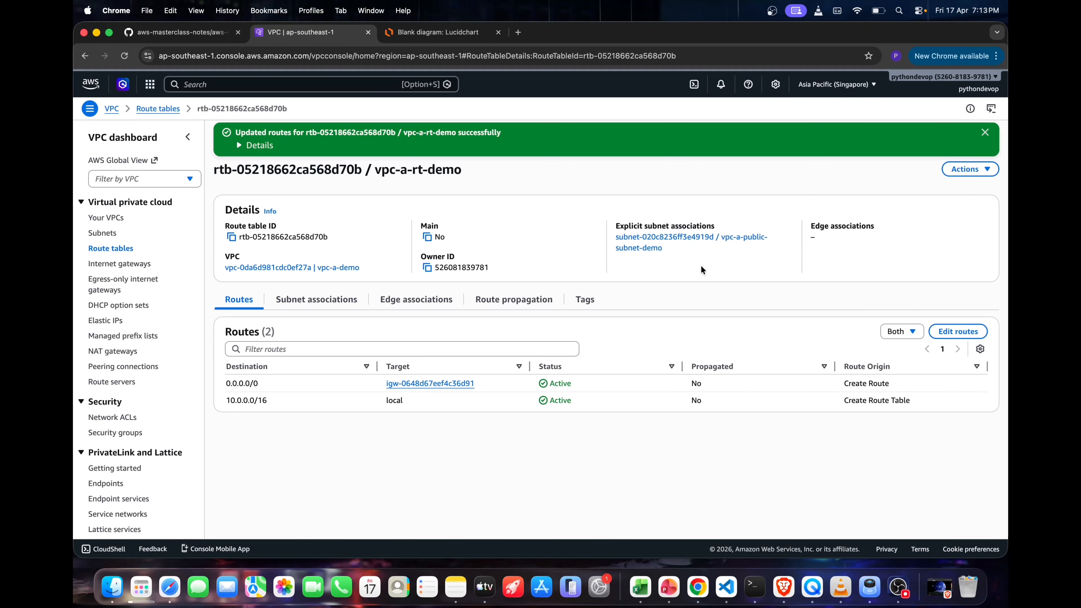
# Go to the EC2 instances and start launching a new instance named ec2-demo
pyautogui.click(326, 89)
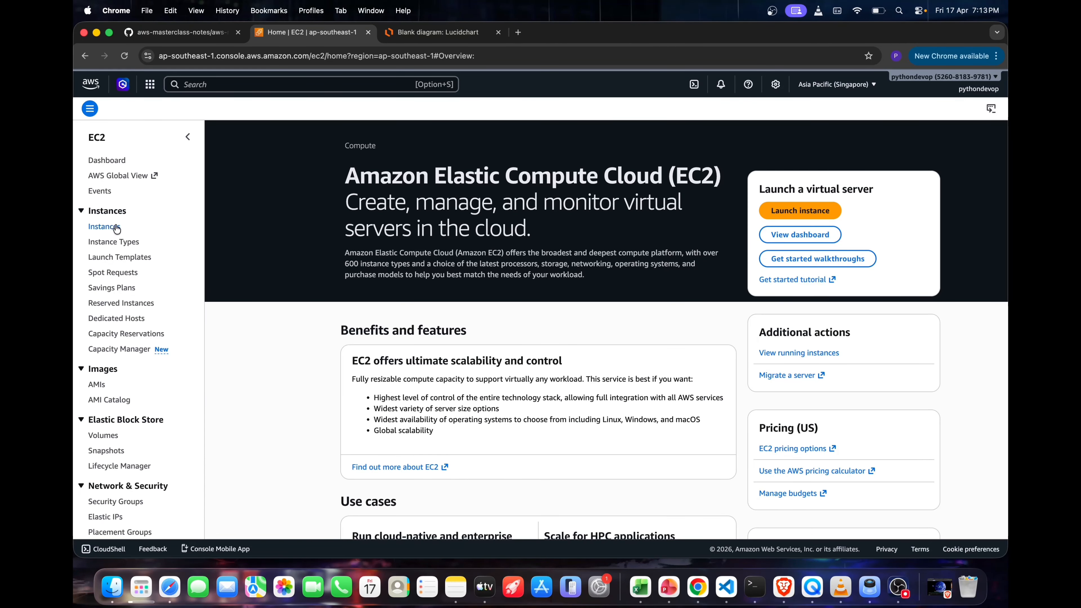
pyautogui.click(105, 226)
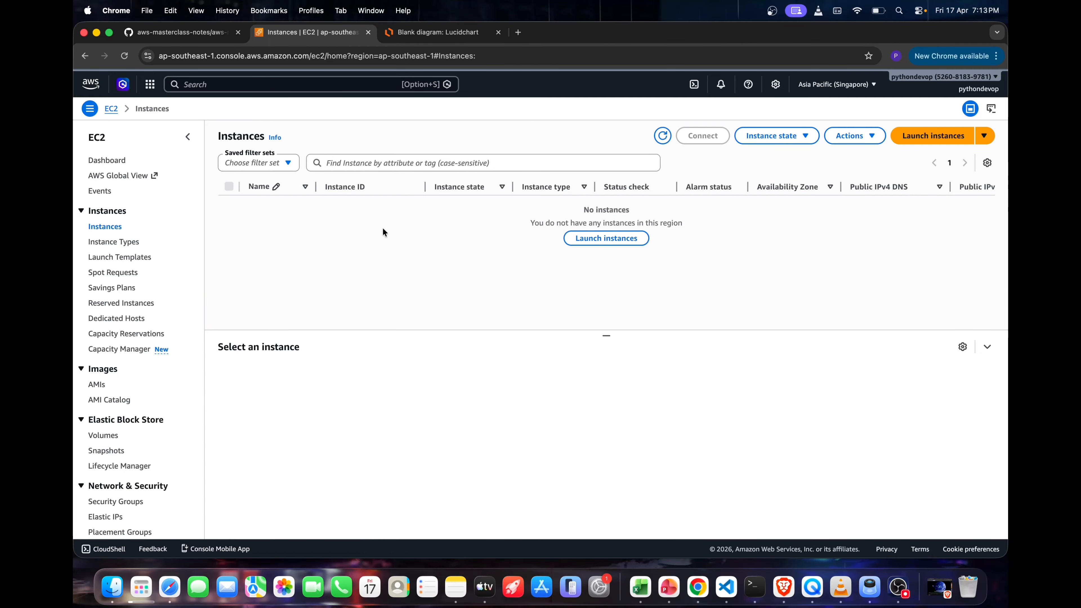
pyautogui.click(917, 142)
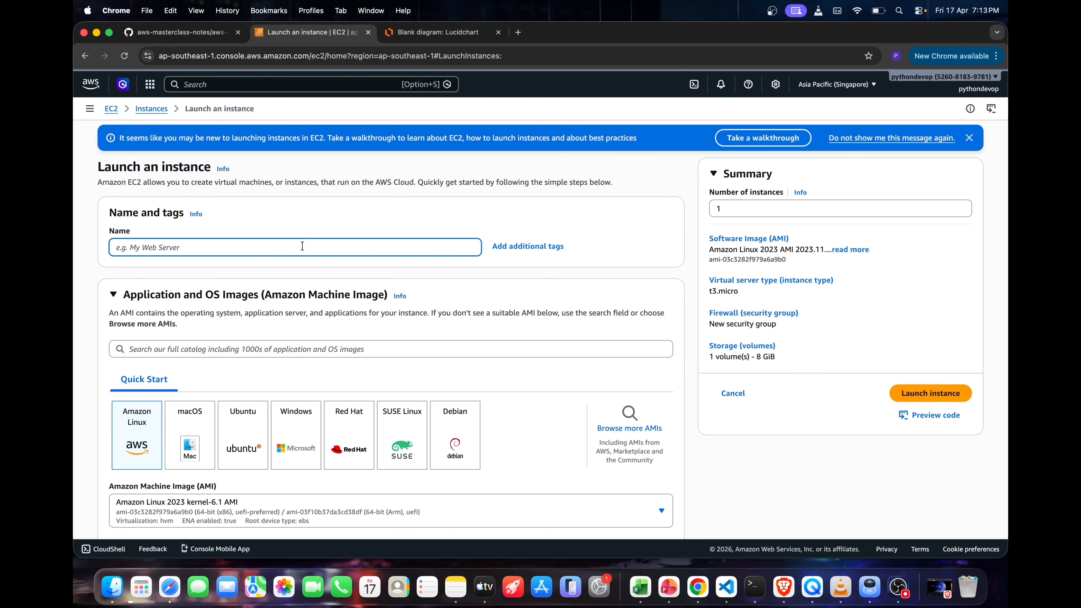
pyautogui.write('vp')
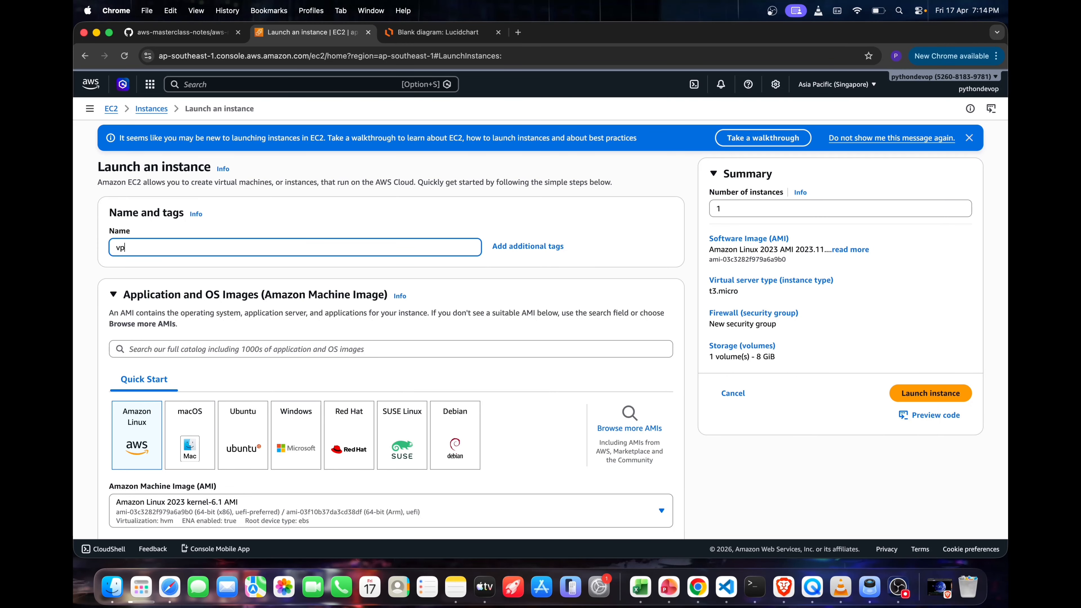
pyautogui.write('c-')
pyautogui.press('BackSpace')
pyautogui.press('BackSpace')
pyautogui.press('BackSpace')
pyautogui.press('BackSpace')
pyautogui.write('ec2-demo-')
pyautogui.press('BackSpace')
# Choose the Ubuntu Server 24.04 LTS machine image for the ec2-demo instance
pyautogui.scroll(-3, 240, 349)
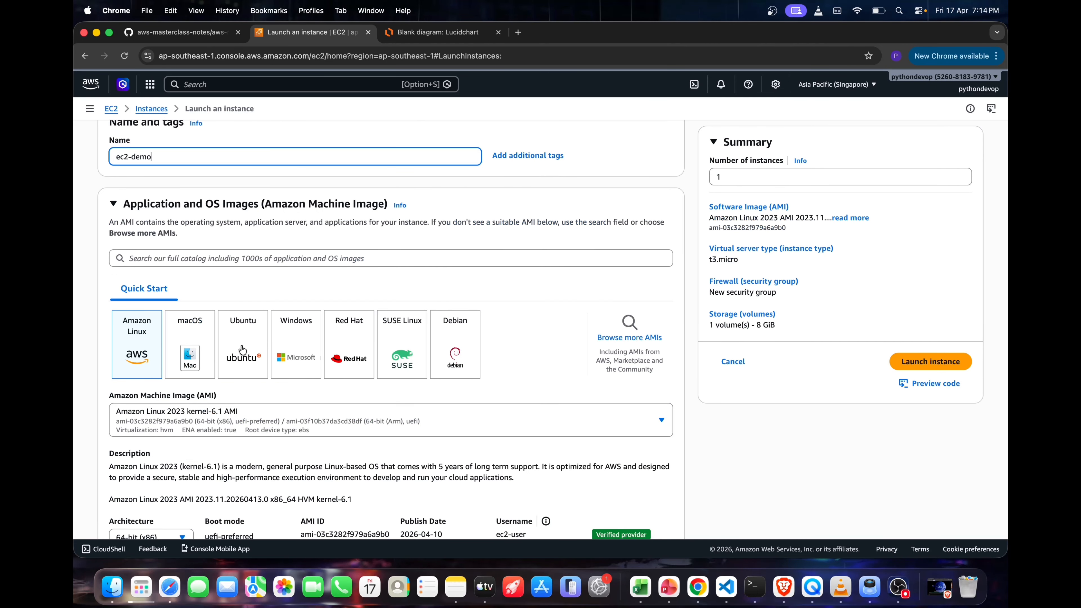
pyautogui.click(243, 350)
pyautogui.scroll(-6, 264, 396)
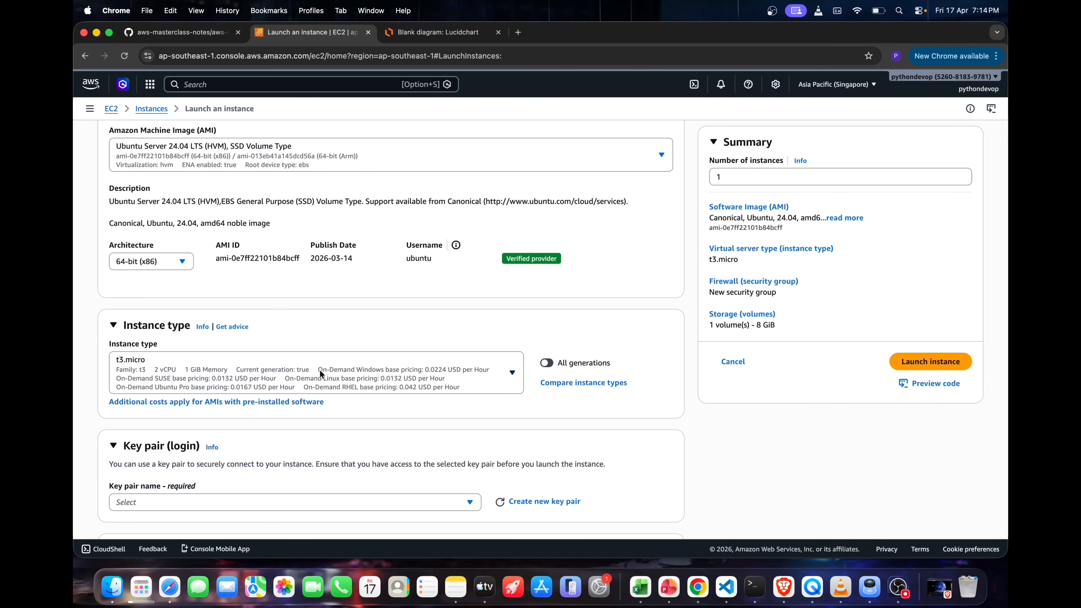
# Create an RSA key pair named demo-key in .pem format for logging in to the instance
pyautogui.scroll(-1, 353, 411)
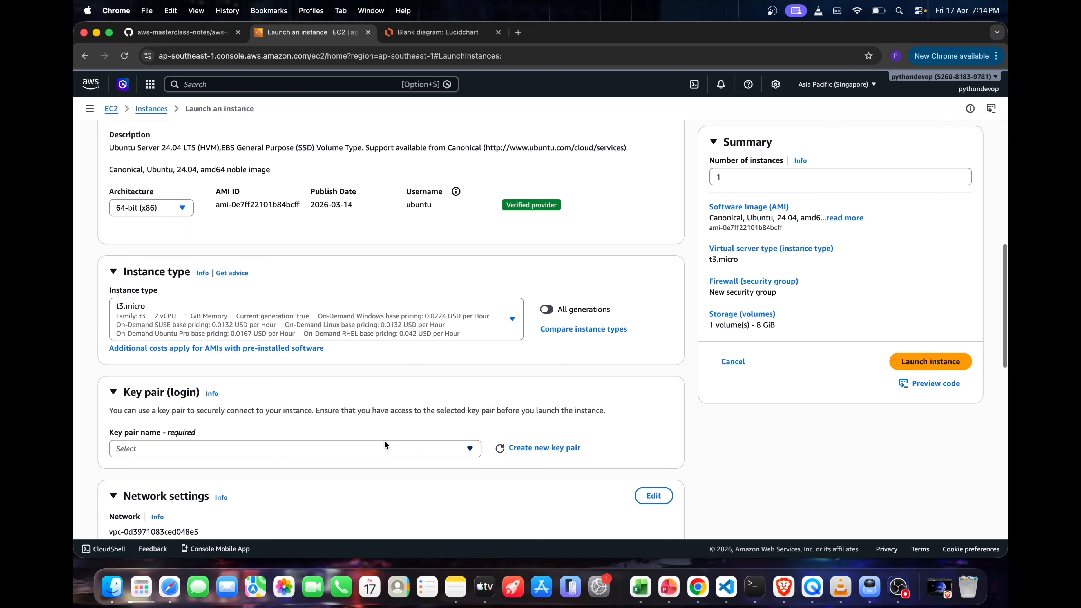
pyautogui.click(367, 446)
pyautogui.click(438, 402)
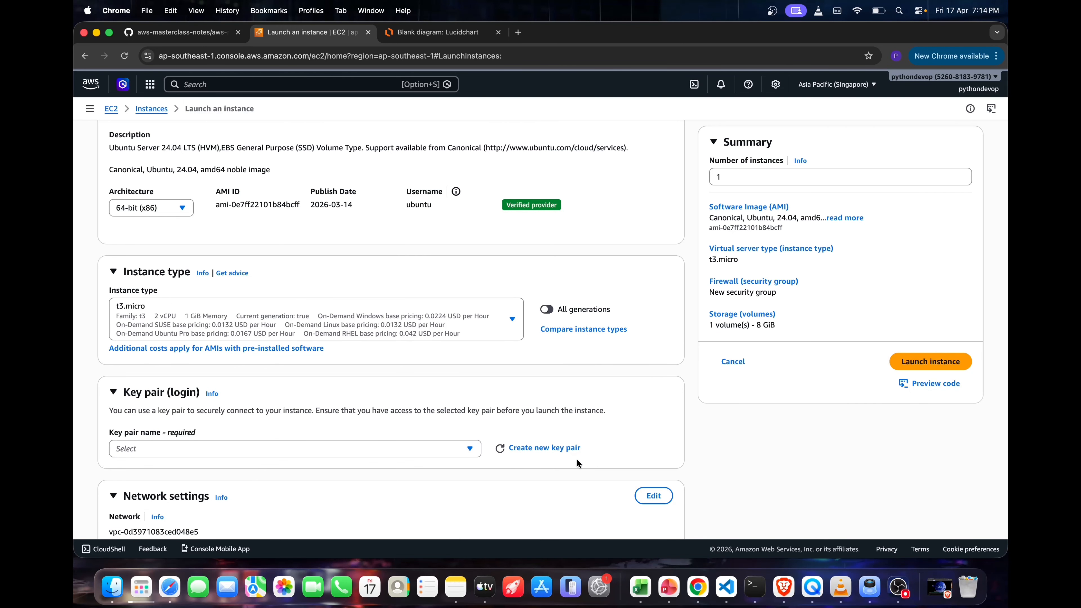
pyautogui.click(546, 453)
pyautogui.click(448, 234)
pyautogui.write('demo')
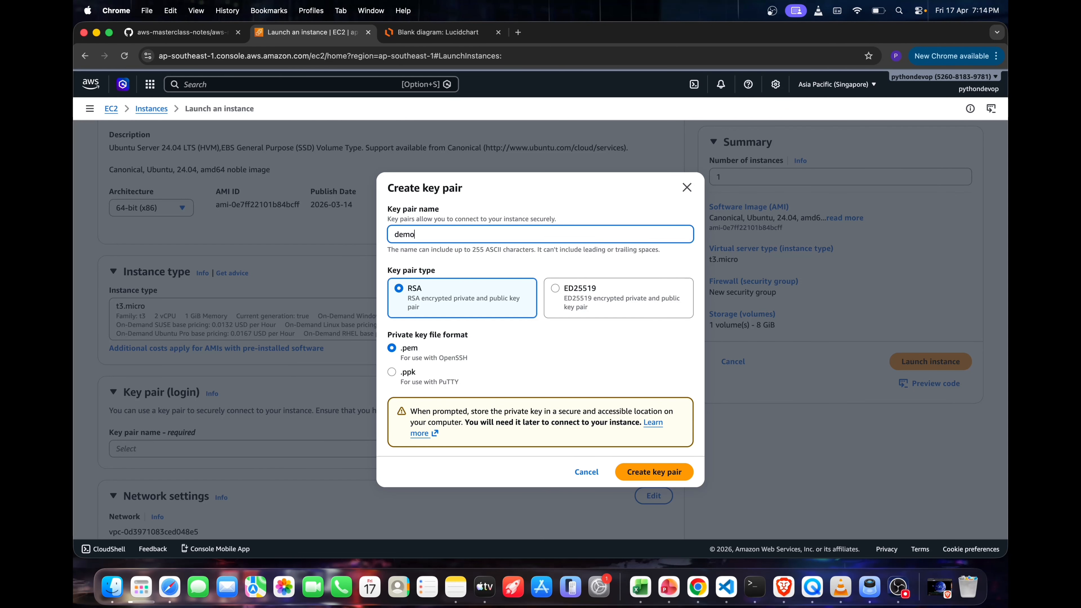
pyautogui.write('-key')
pyautogui.click(649, 467)
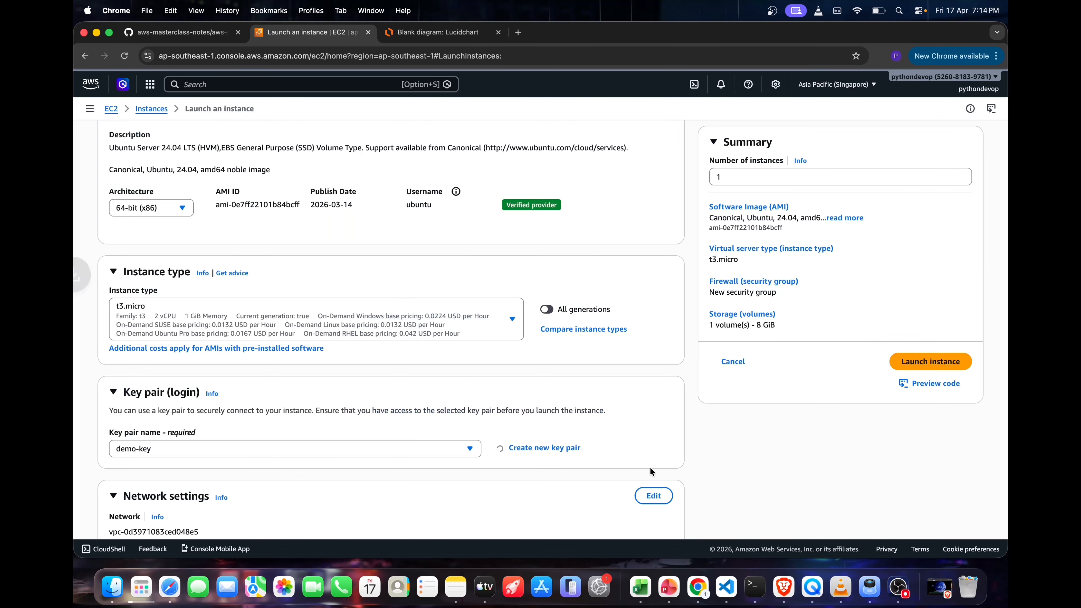
pyautogui.moveTo(856, 86)
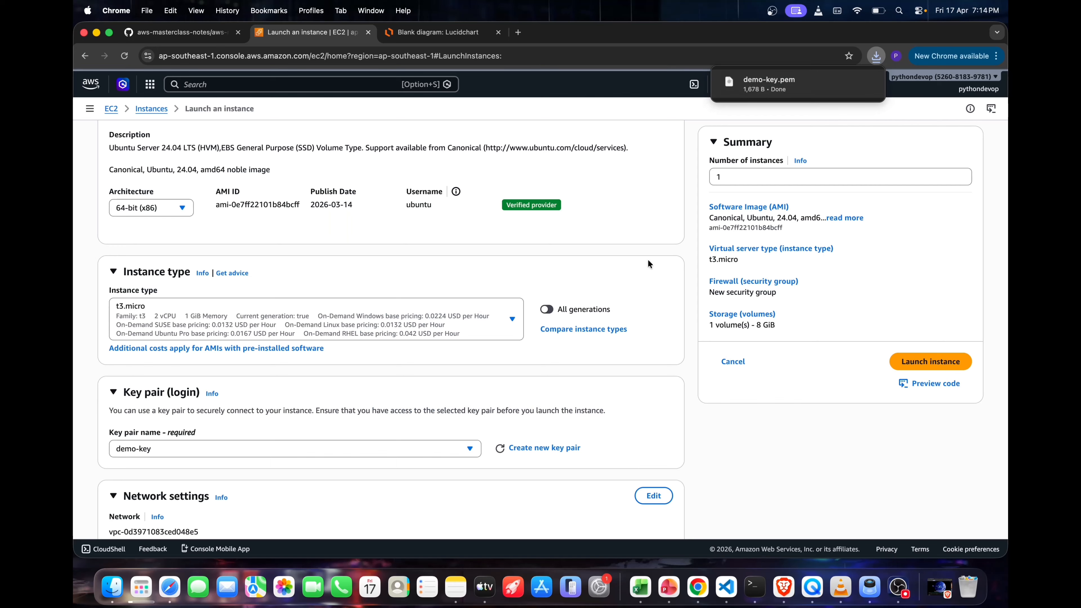
# Edit the instance's network settings to use the vpc-a-demo VPC, and enable auto-assignment of a public IP
pyautogui.scroll(-3, 437, 391)
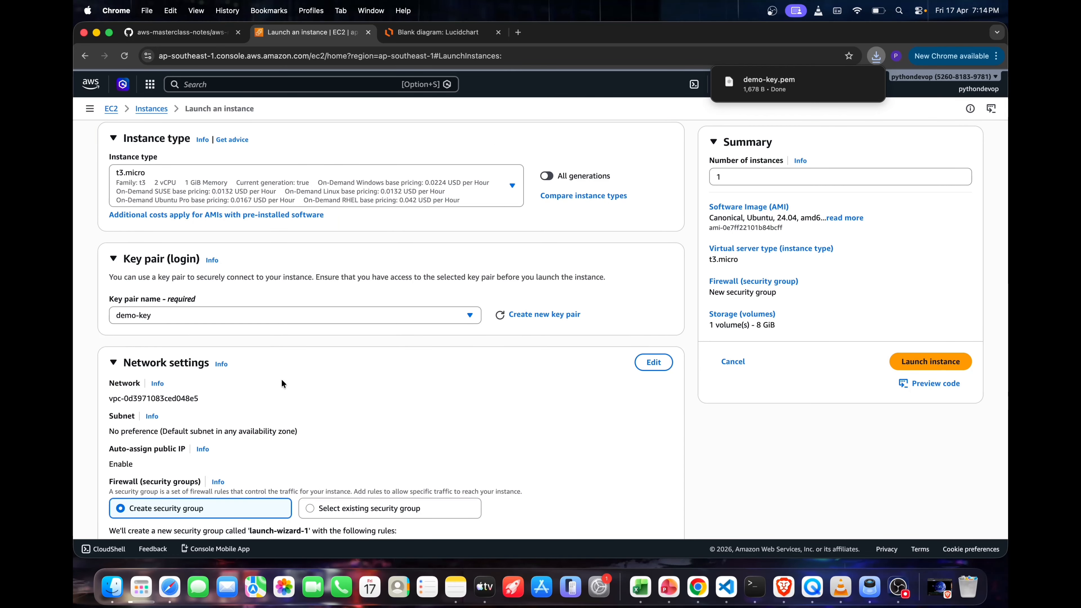
pyautogui.click(654, 362)
pyautogui.scroll(-2, 656, 361)
pyautogui.click(377, 326)
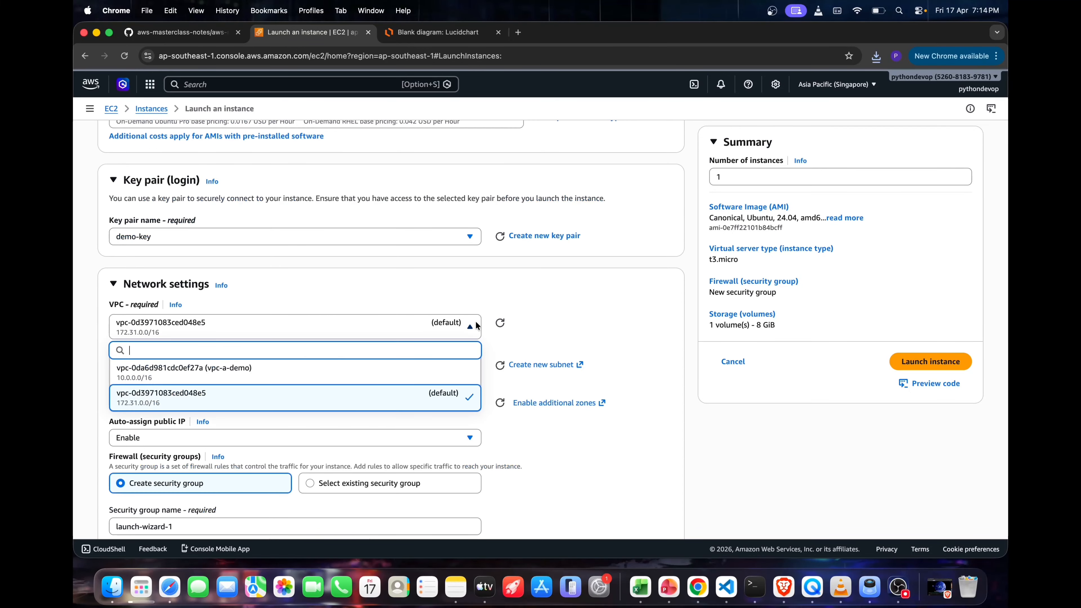
pyautogui.click(376, 374)
pyautogui.scroll(-1, 456, 337)
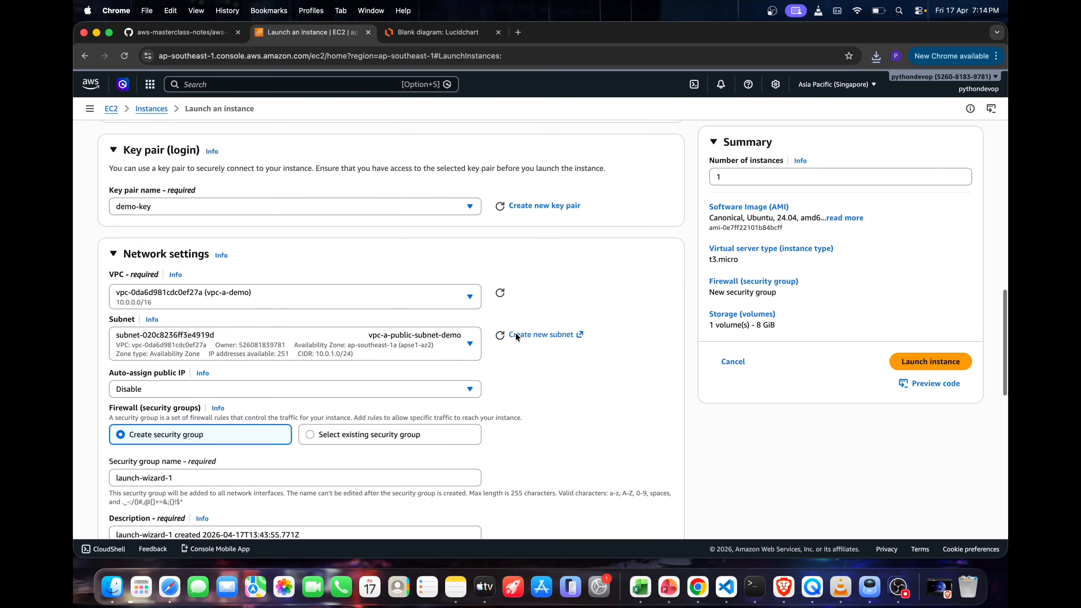
pyautogui.scroll(-1, 483, 334)
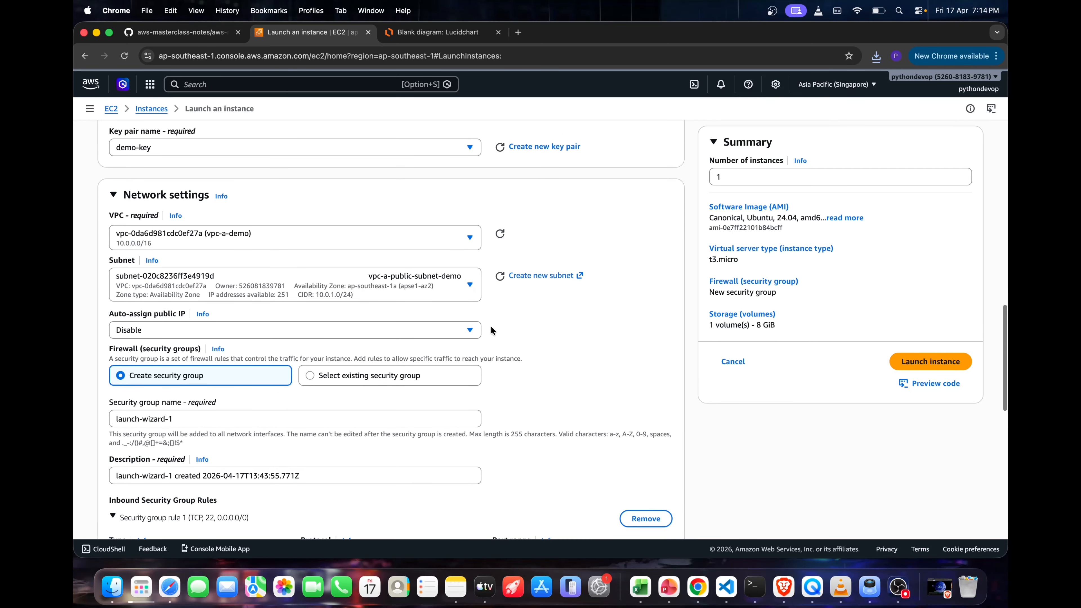
pyautogui.click(404, 331)
pyautogui.click(288, 349)
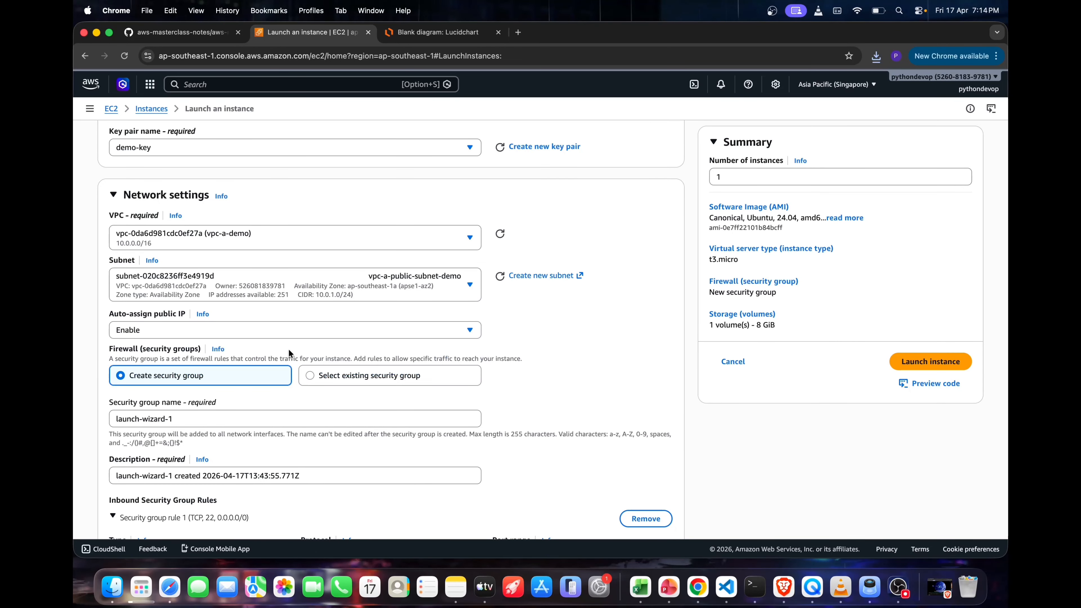
# Name the instance's new security group demo-sg
pyautogui.scroll(-1, 402, 395)
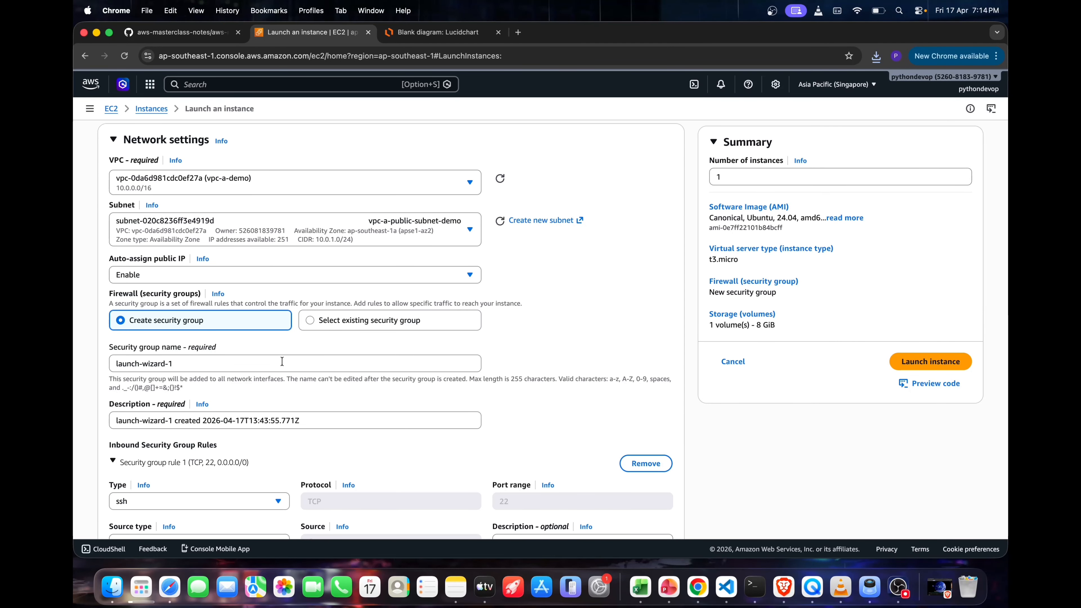
pyautogui.click(273, 359)
pyautogui.press('super+a')
pyautogui.write('demo-sg')
# Review the inbound SSH rule, storage and network configuration, and launch the ec2-demo instance
pyautogui.scroll(-2, 322, 452)
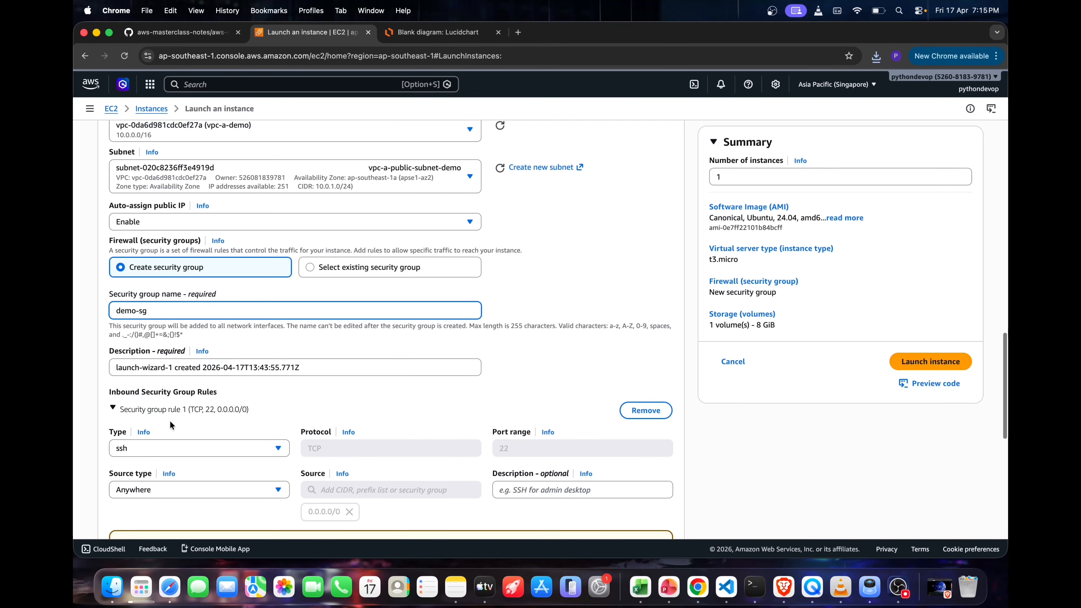
pyautogui.scroll(-1, 322, 452)
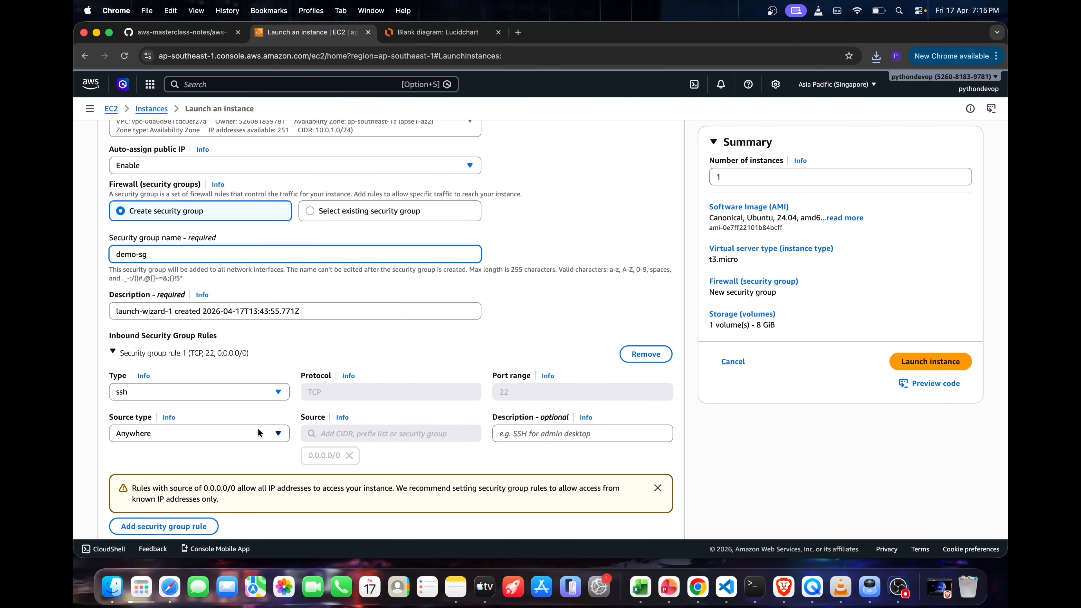
pyautogui.scroll(-5, 352, 431)
pyautogui.scroll(5, 366, 417)
pyautogui.scroll(-5, 366, 417)
pyautogui.scroll(2, 366, 417)
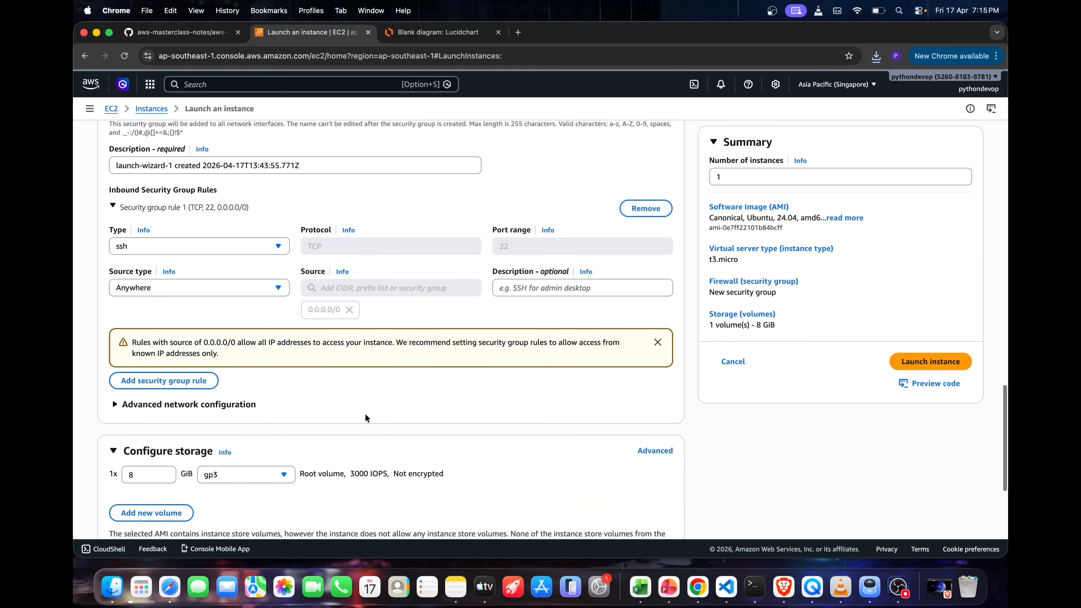
pyautogui.scroll(-4, 365, 418)
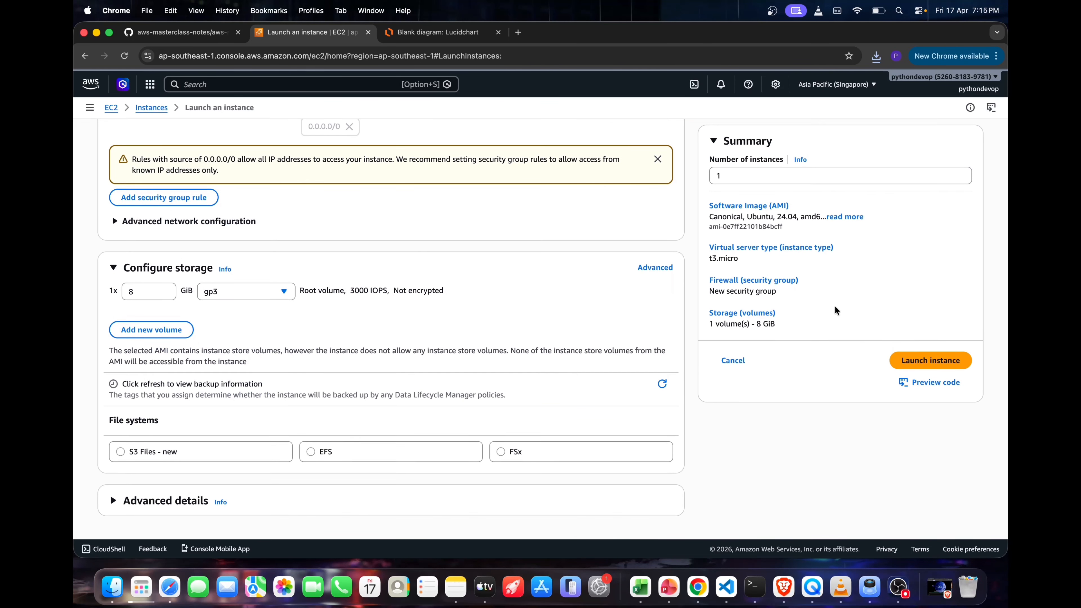
pyautogui.scroll(8, 676, 264)
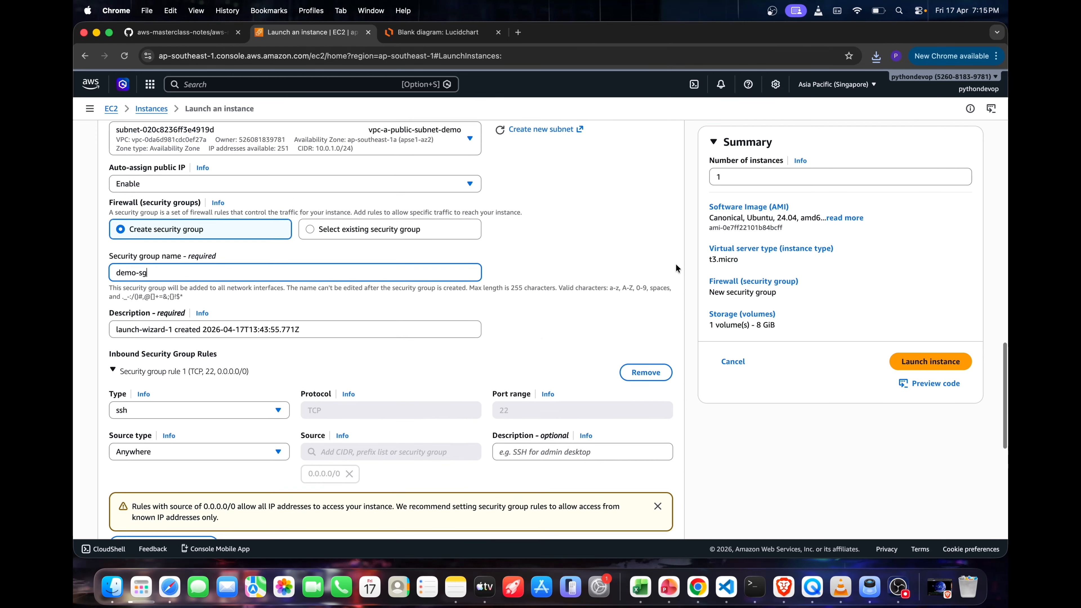
pyautogui.scroll(7, 676, 265)
pyautogui.scroll(-1, 676, 269)
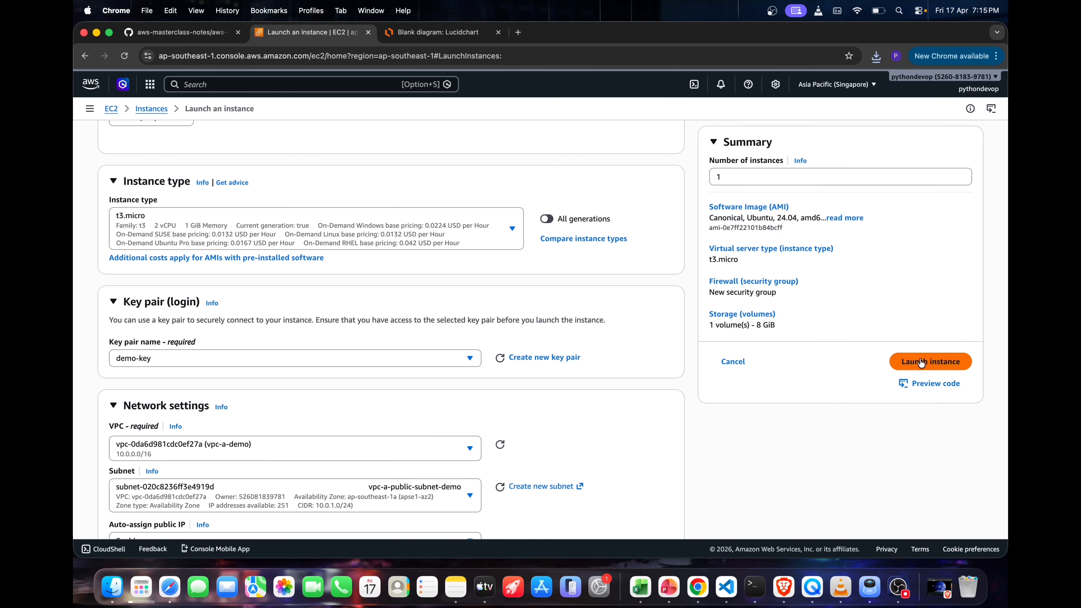
pyautogui.click(920, 362)
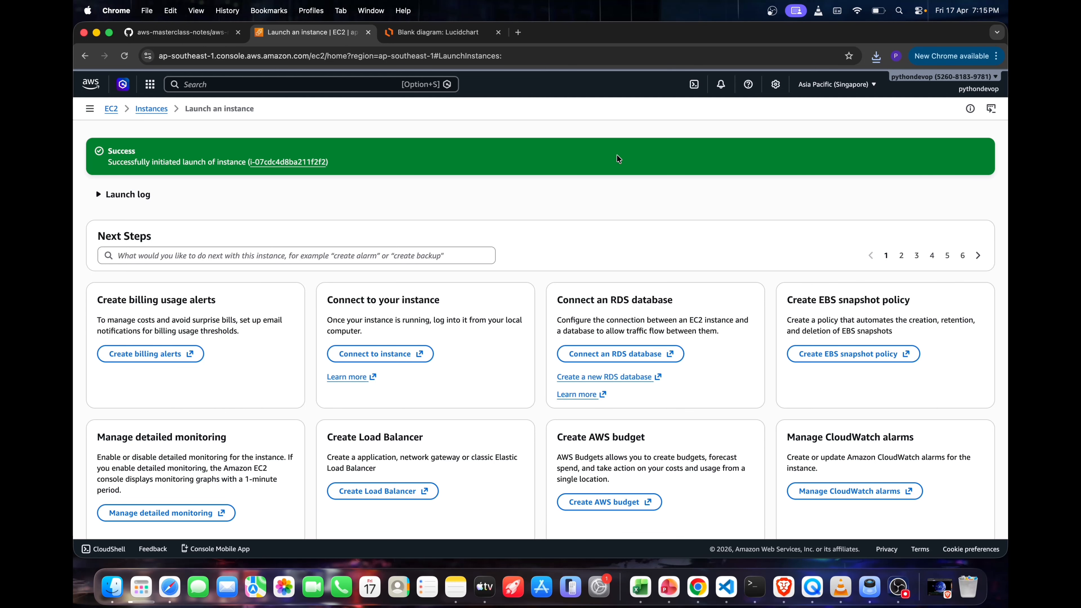
# Open the launched instance's details to examine its state, IP addresses, VPC and subnet, and return to the launch page
pyautogui.click(320, 161)
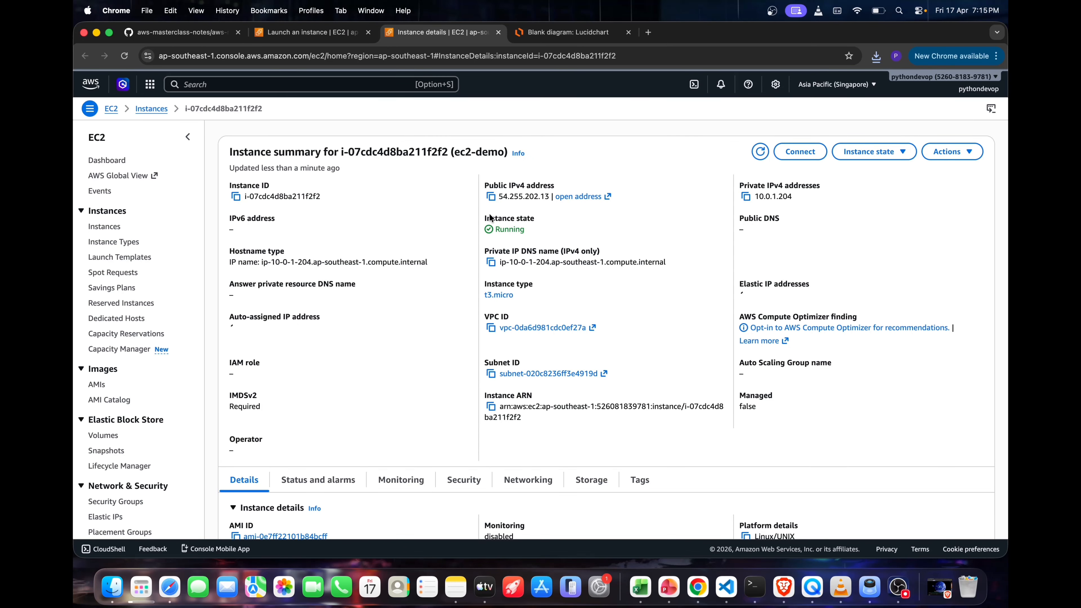
pyautogui.scroll(-2, 548, 277)
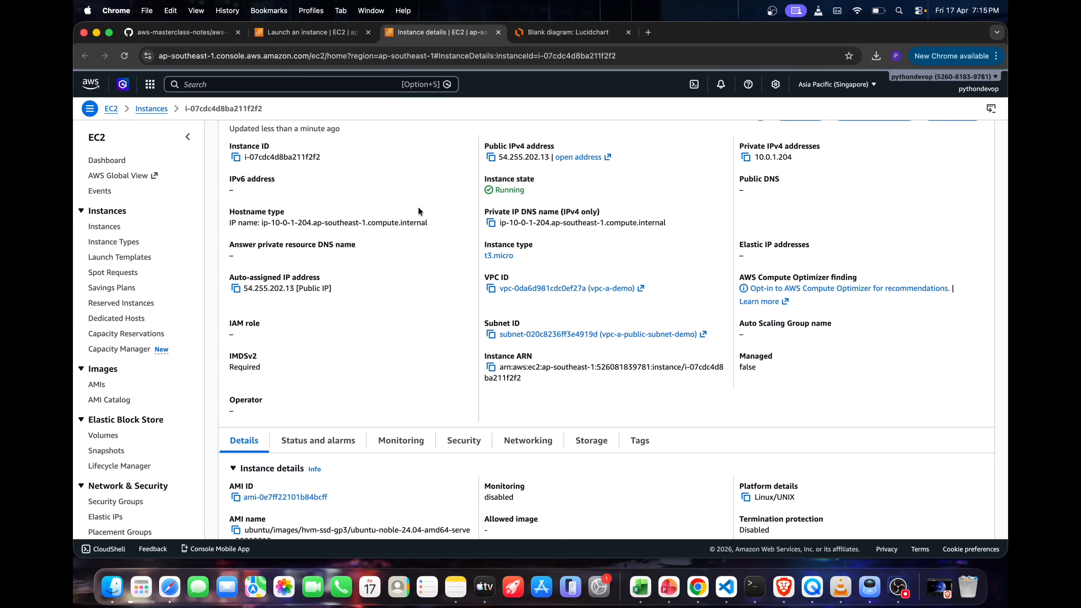
pyautogui.click(310, 32)
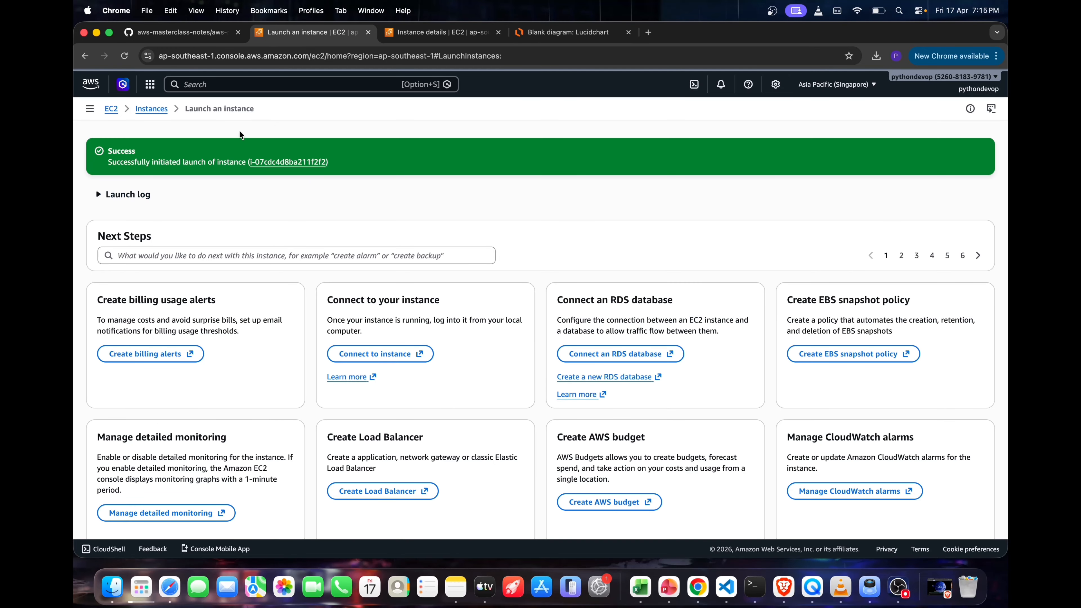
# Go to the VPC service, open the list of VPCs and select vpc-a-demo to check its details
pyautogui.hotkey('alt', 's')
pyautogui.write('vpc')
pyautogui.click(343, 142)
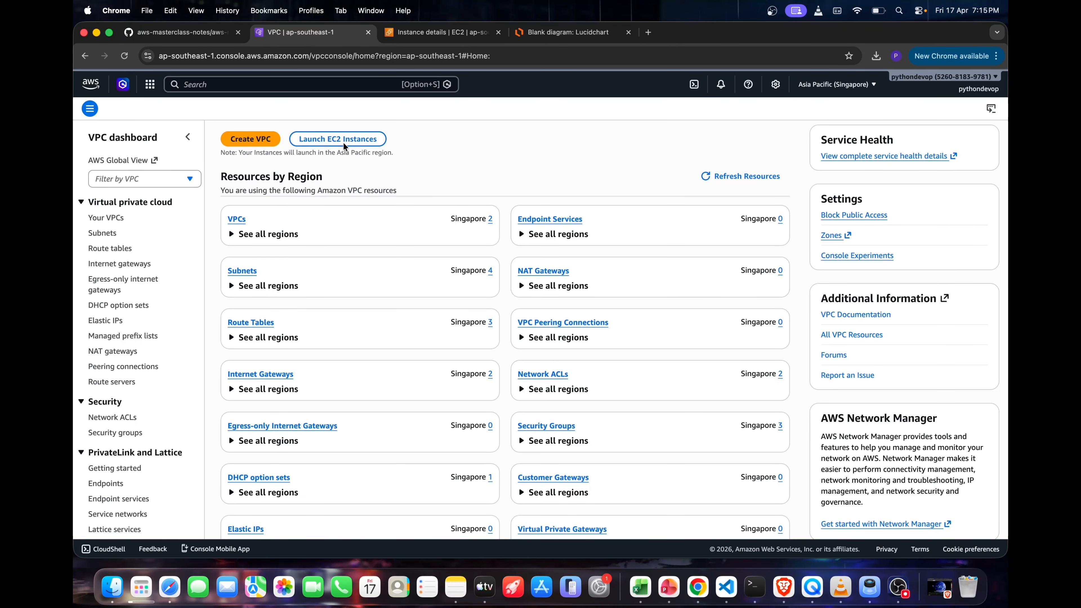
pyautogui.click(235, 219)
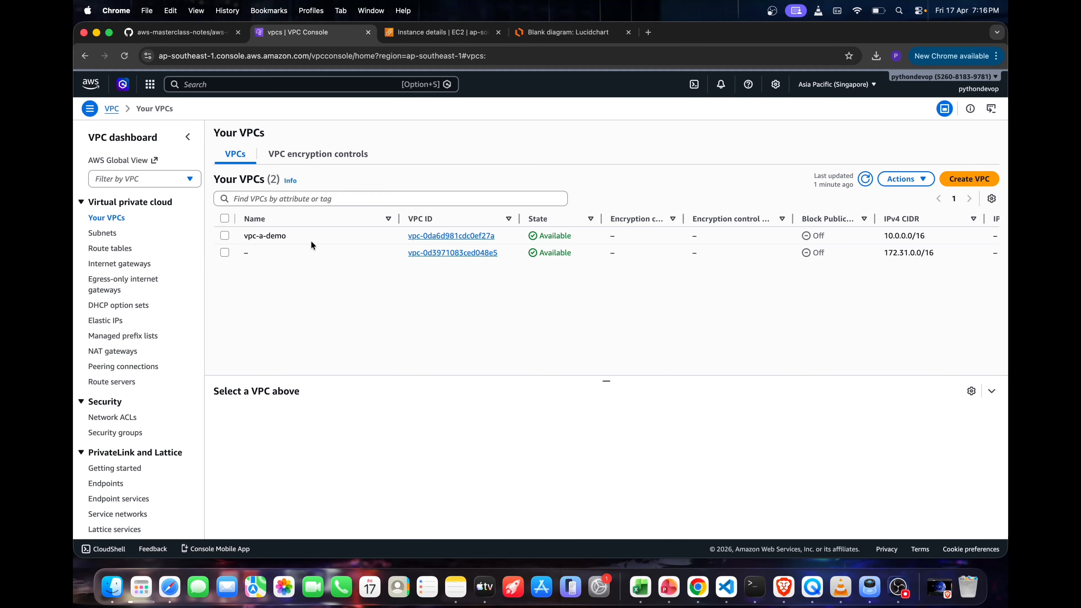
pyautogui.click(278, 236)
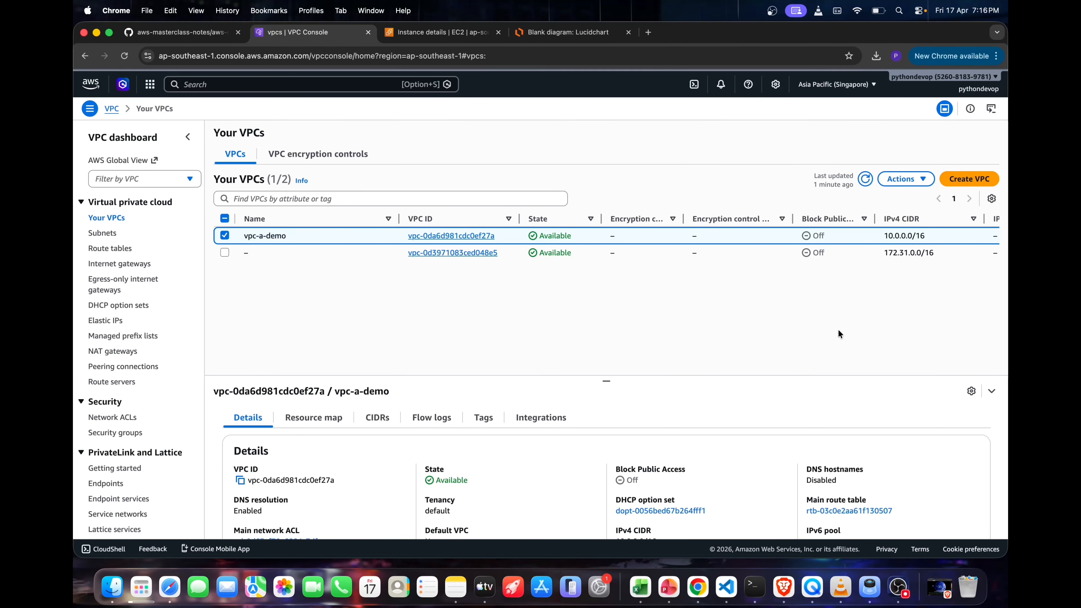
# Create a VPC-only resource named vpc-b-demo with the IPv4 CIDR 172.16.0.0/16 and no IPv6 block
pyautogui.click(960, 179)
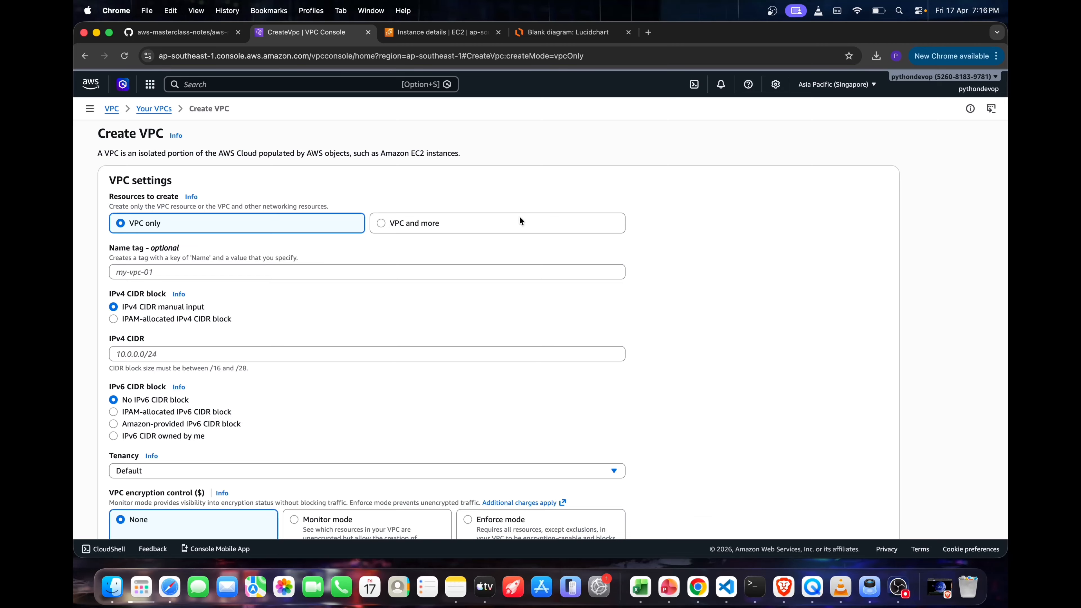
pyautogui.click(216, 271)
pyautogui.write('vpc-b-demo')
pyautogui.click(158, 353)
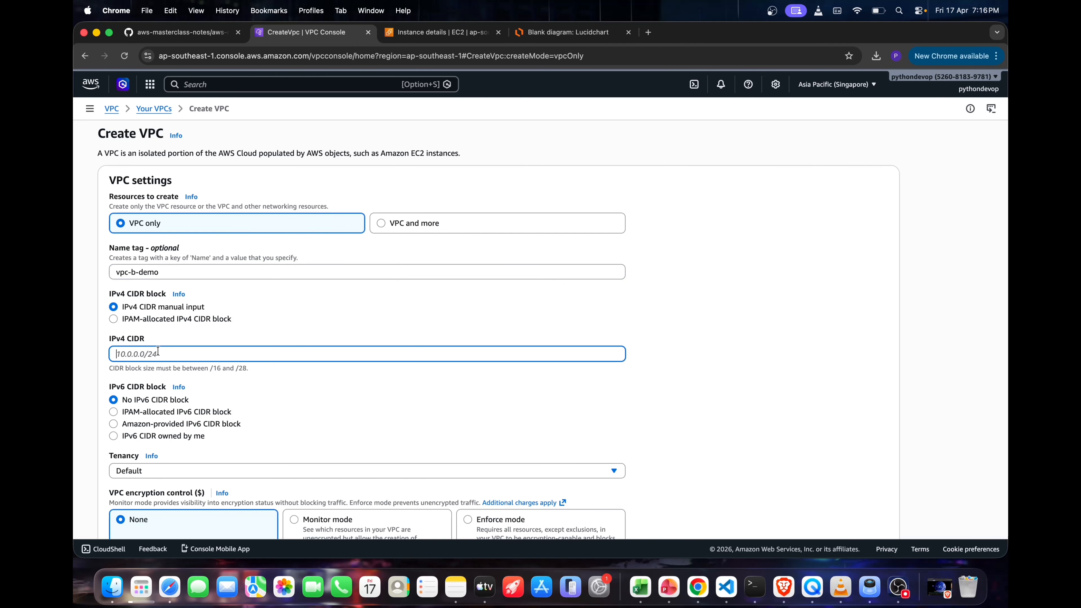
pyautogui.write('172.16.0.0/16')
pyautogui.scroll(-2, 132, 345)
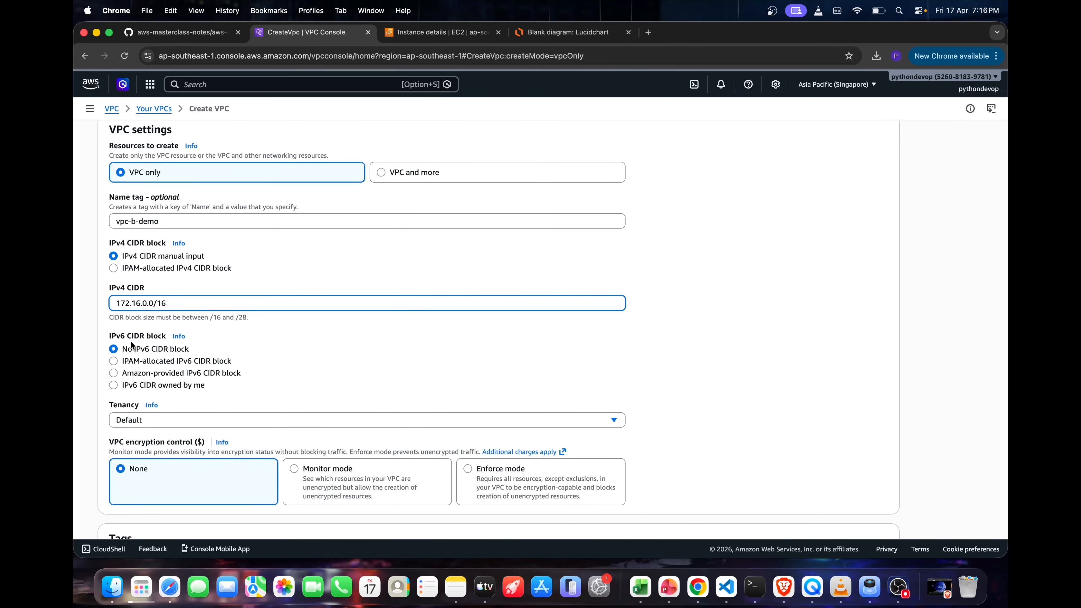
pyautogui.scroll(-5, 185, 392)
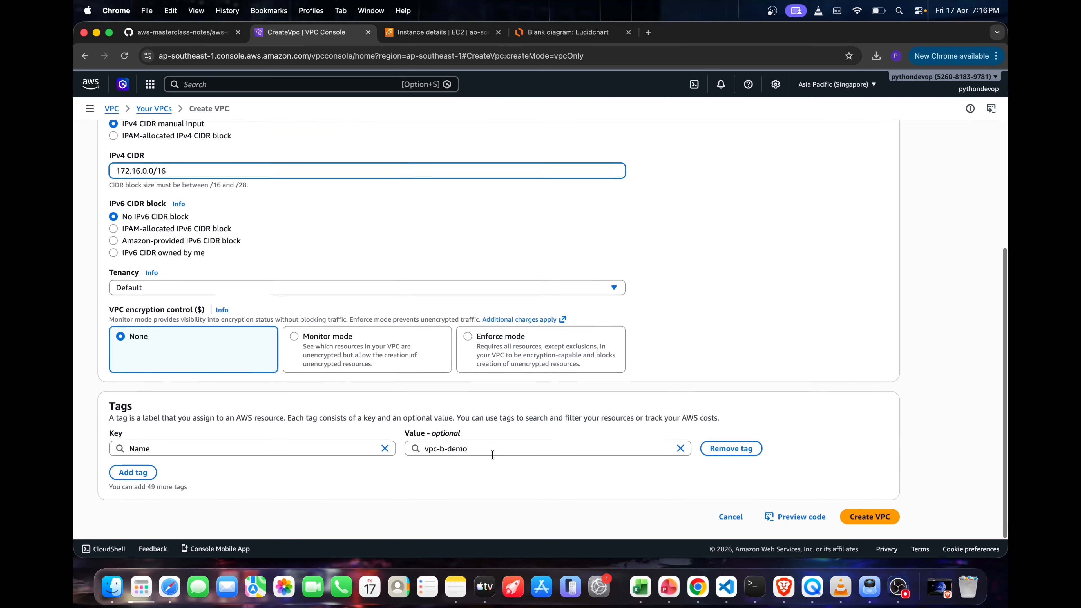
pyautogui.click(856, 526)
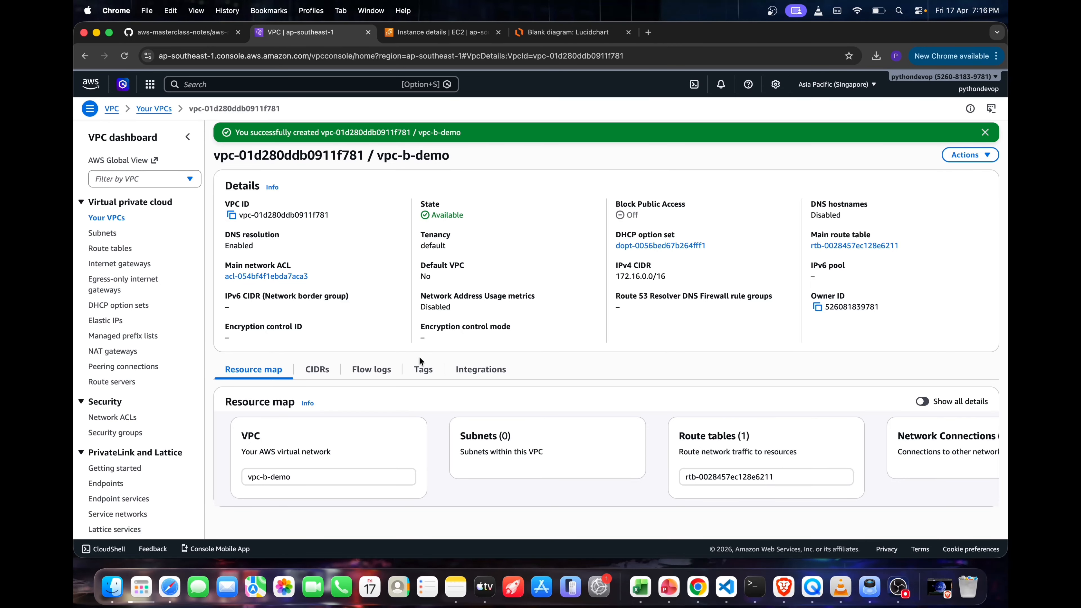
# Start a new subnet in vpc-b-demo, name it vpc-b-subnet-private-1, and select the whole name for reuse
pyautogui.click(104, 234)
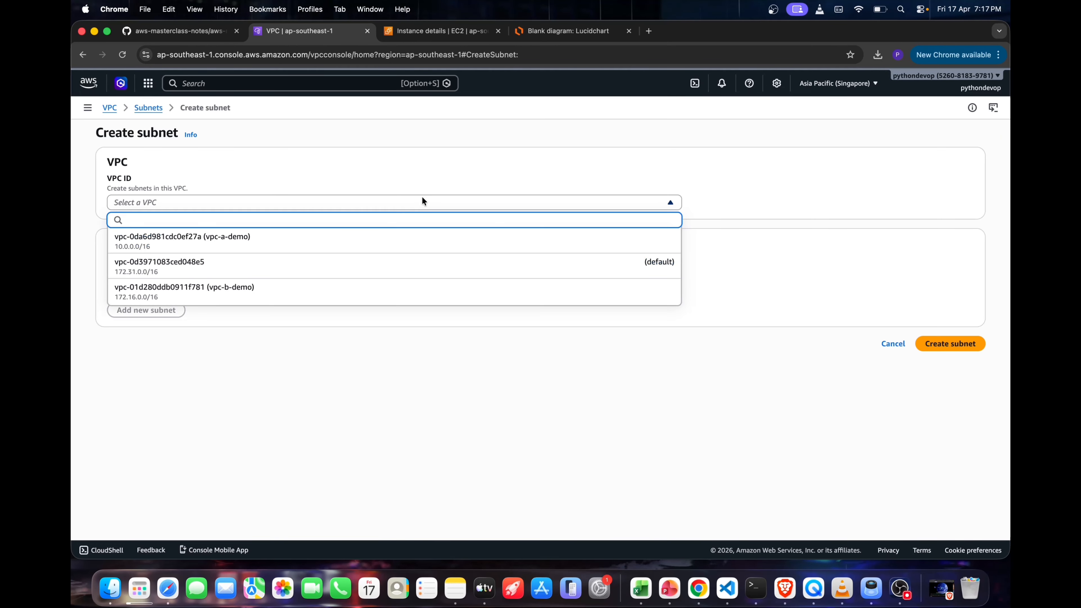
pyautogui.click(298, 293)
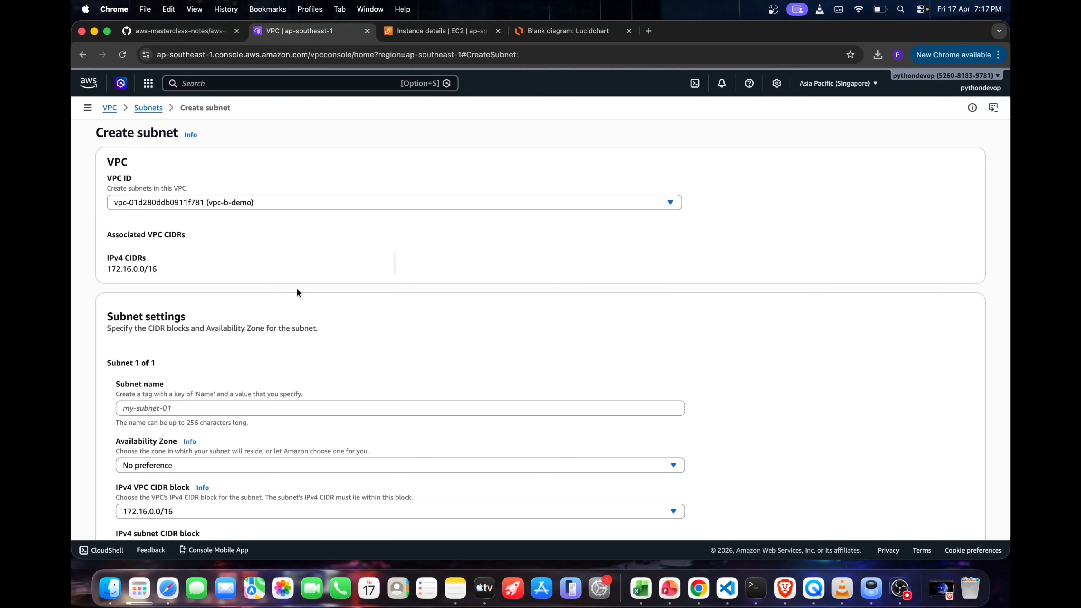
pyautogui.scroll(-5, 298, 280)
pyautogui.click(190, 313)
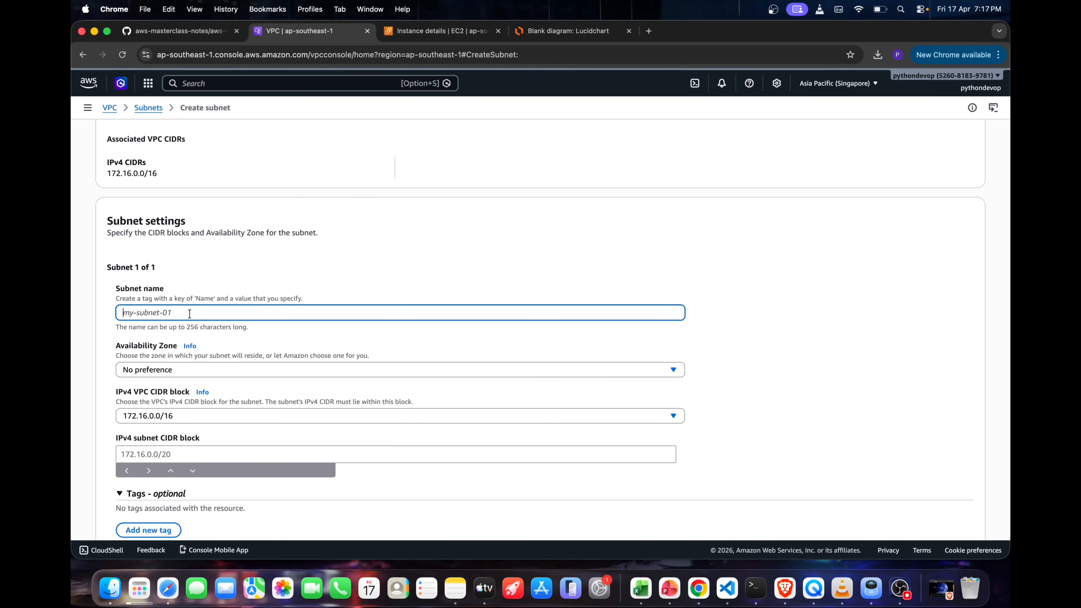
pyautogui.write('vpc-b-subnet-private')
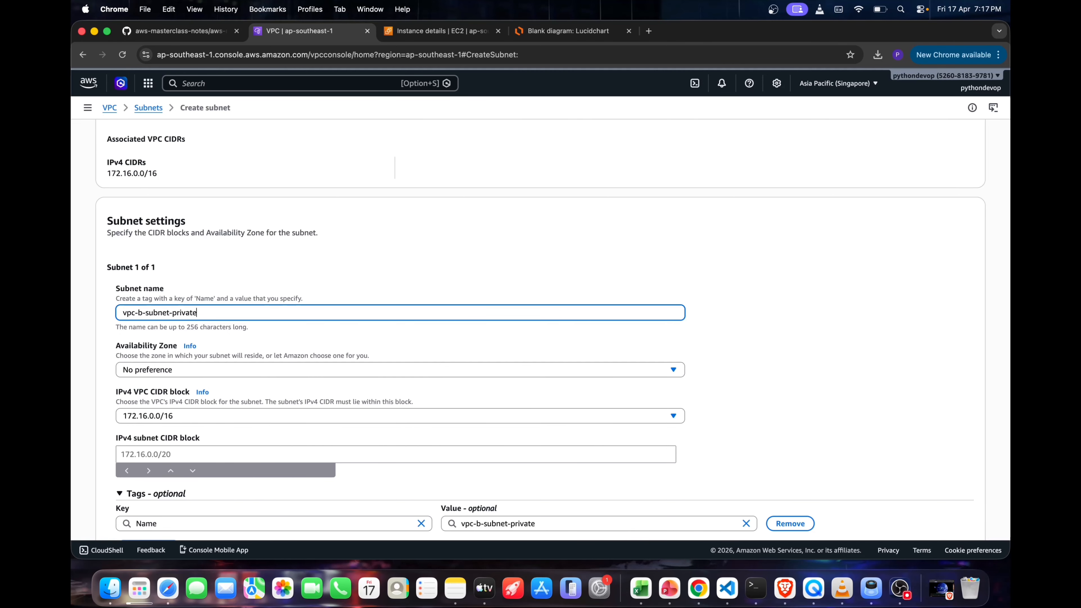
pyautogui.press('super+a')
pyautogui.press('super+c')
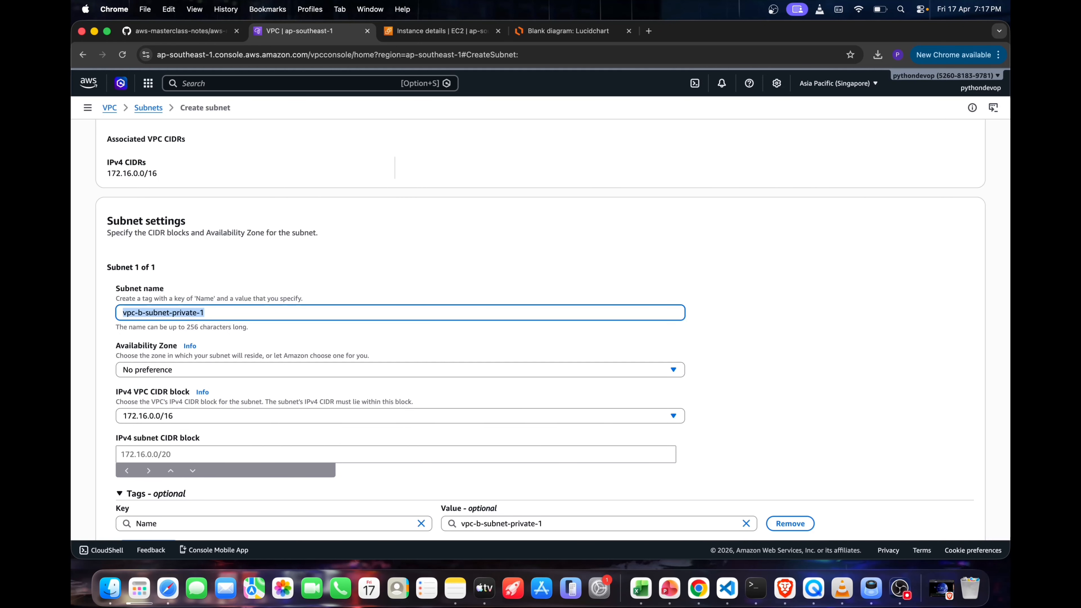
# Place the first subnet in availability zone ap-southeast-1a with the IPv4 subnet CIDR block 172.16.1.0/24
pyautogui.scroll(-3, 150, 307)
pyautogui.click(150, 306)
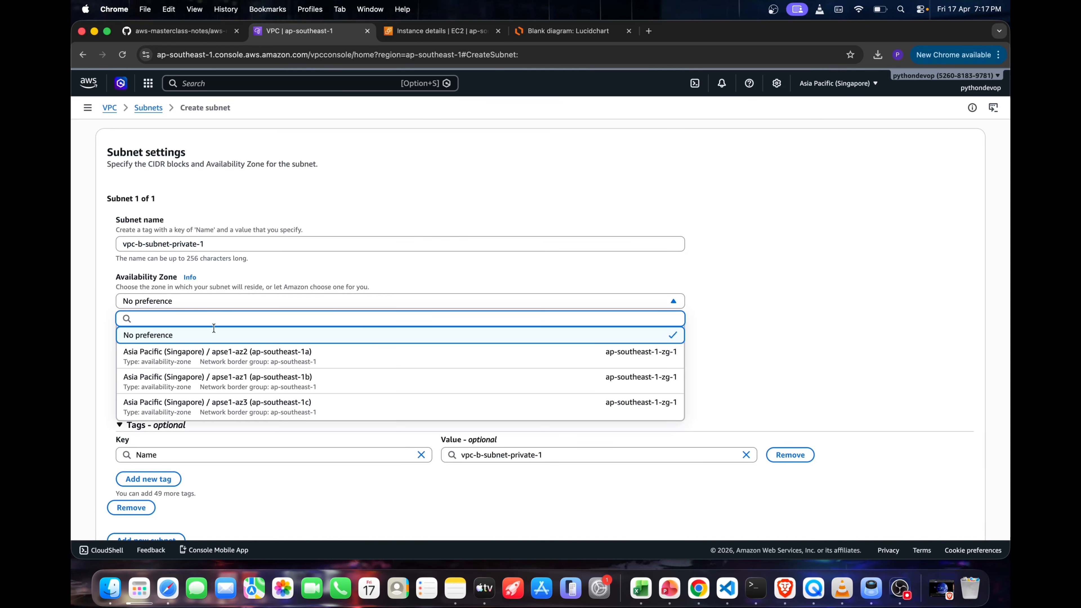
pyautogui.click(225, 353)
pyautogui.click(212, 383)
pyautogui.write('1')
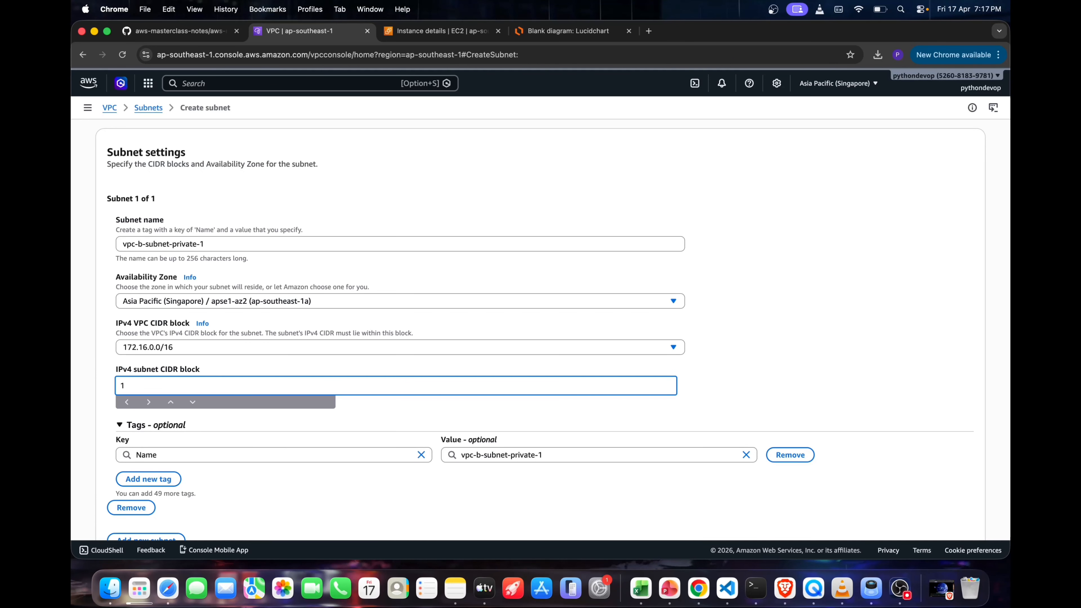
pyautogui.write('6.1.0/24')
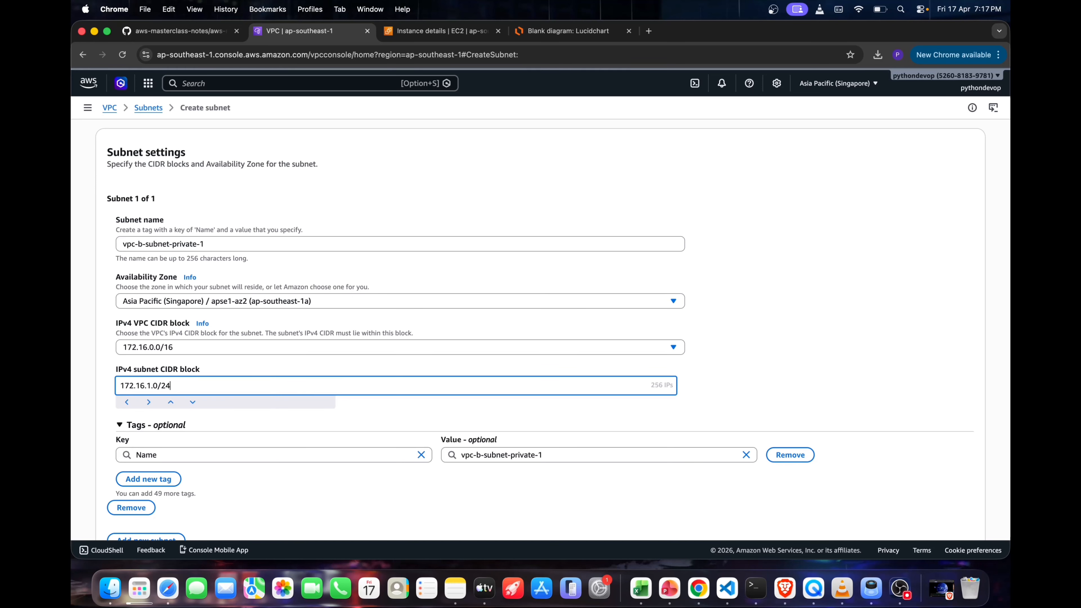
pyautogui.scroll(-3, 241, 357)
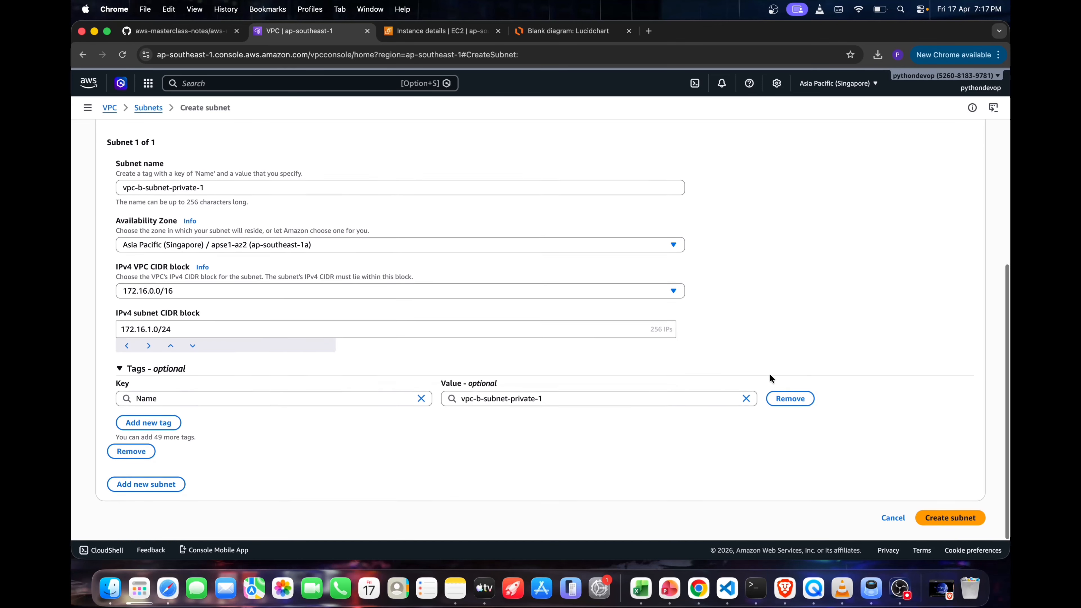
pyautogui.scroll(3, 292, 353)
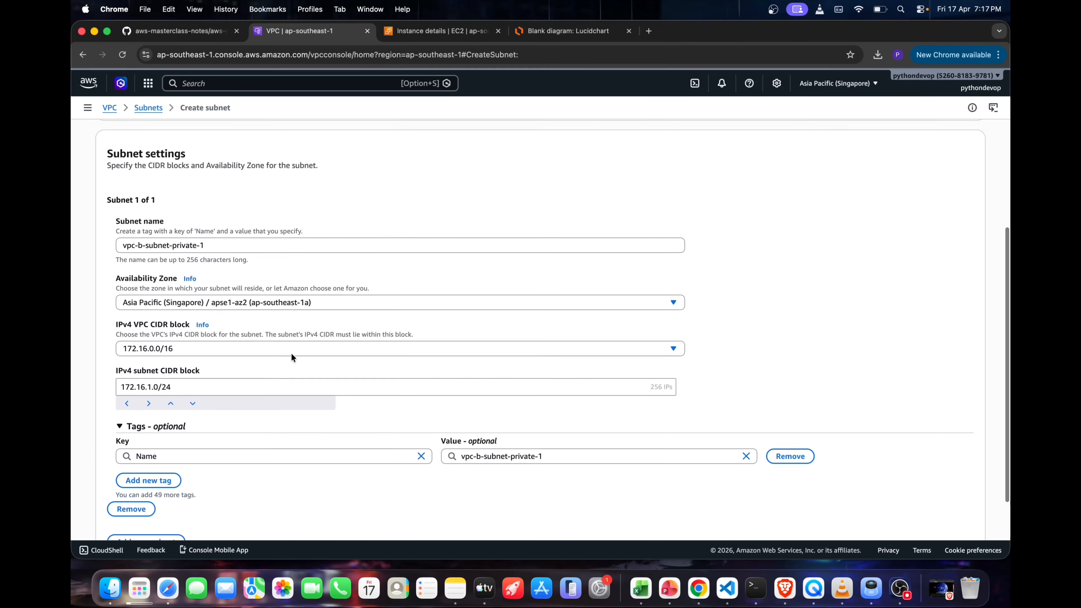
pyautogui.scroll(-3, 392, 241)
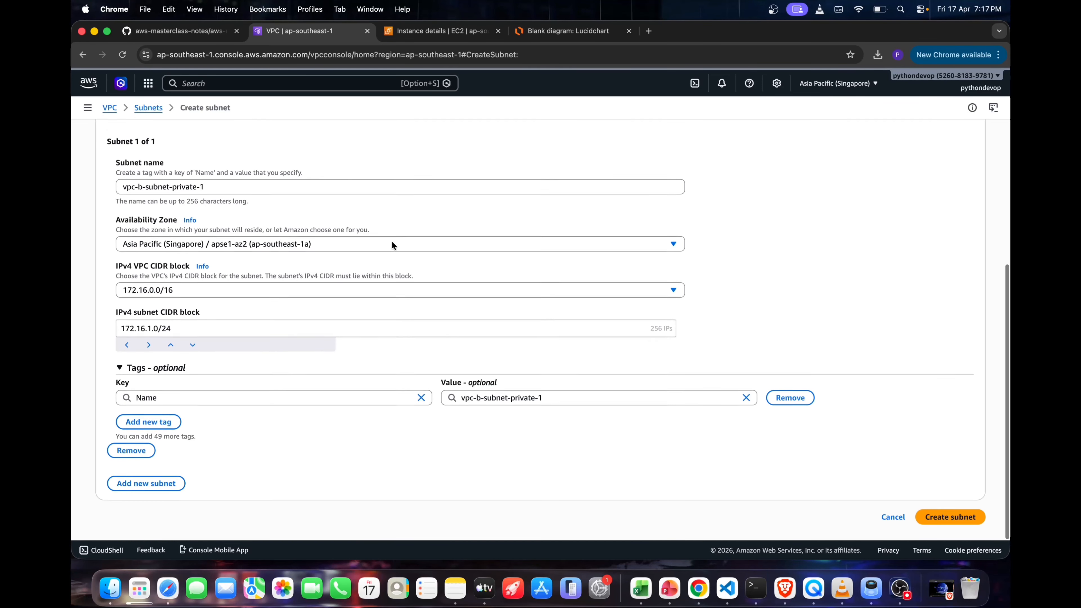
# Add a second subnet named vpc-b-subnet-private-2 in availability zone ap-southeast-1b
pyautogui.click(164, 485)
pyautogui.scroll(-6, 270, 443)
pyautogui.click(186, 431)
pyautogui.press('super+v')
pyautogui.press('BackSpace')
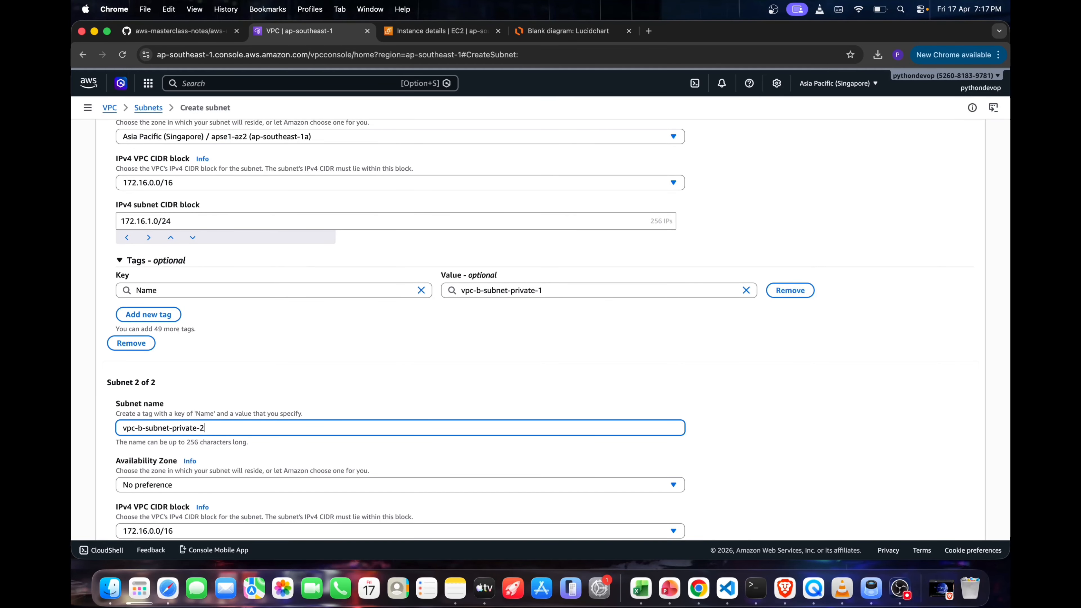
pyautogui.scroll(-1, 289, 426)
pyautogui.click(280, 452)
pyautogui.click(289, 395)
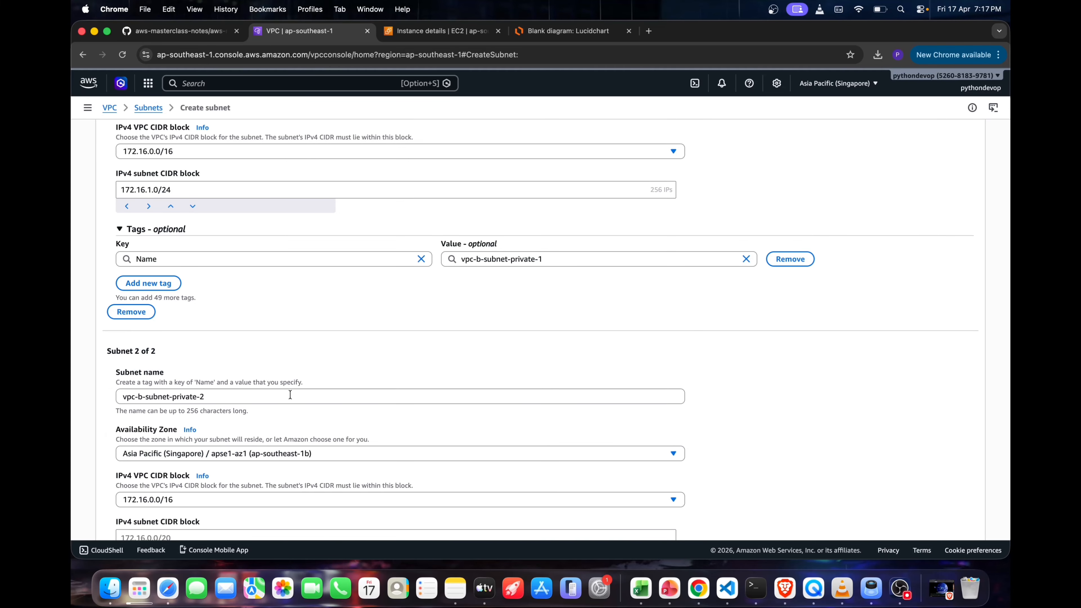
# Set the second subnet's IPv4 CIDR block to 172.16.2.0/24 and create both subnets
pyautogui.scroll(-5, 104, 426)
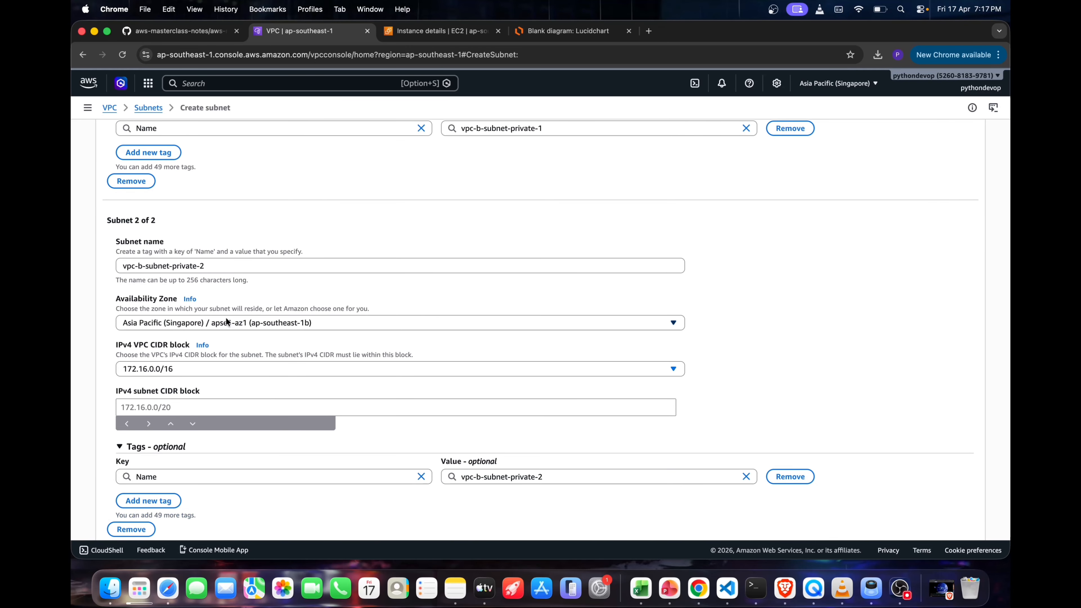
pyautogui.click(226, 403)
pyautogui.write('172')
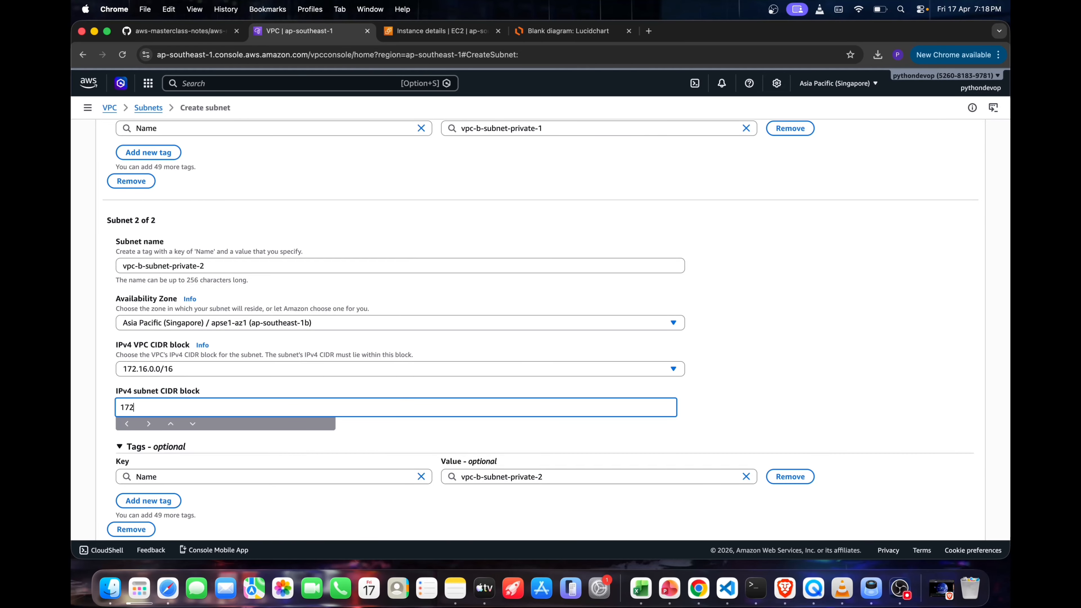
pyautogui.write('.16.2')
pyautogui.scroll(3, 190, 199)
pyautogui.scroll(-3, 271, 420)
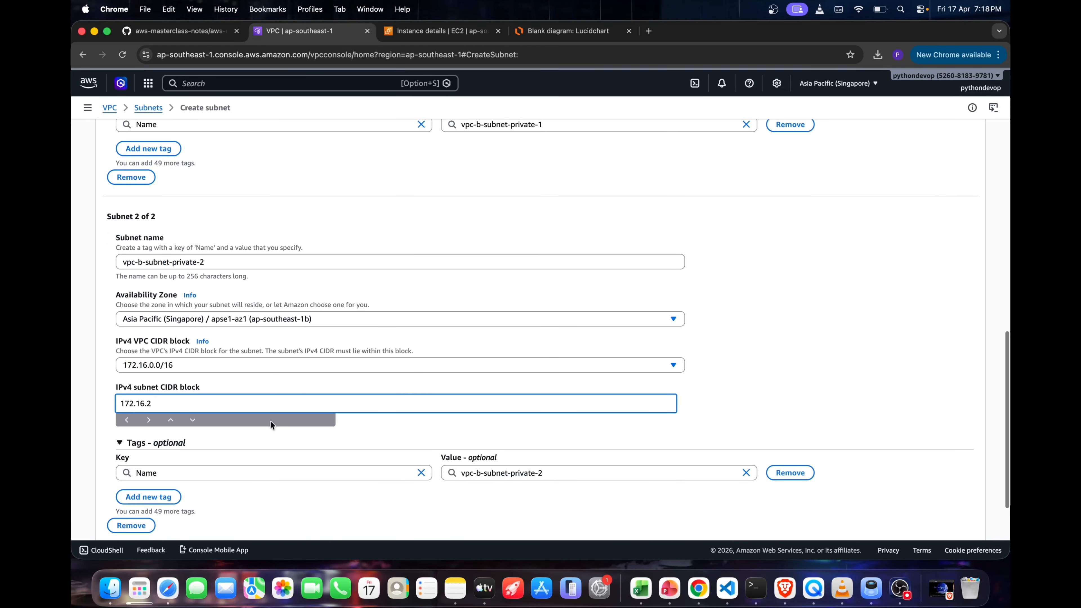
pyautogui.write('.')
pyautogui.scroll(3, 541, 330)
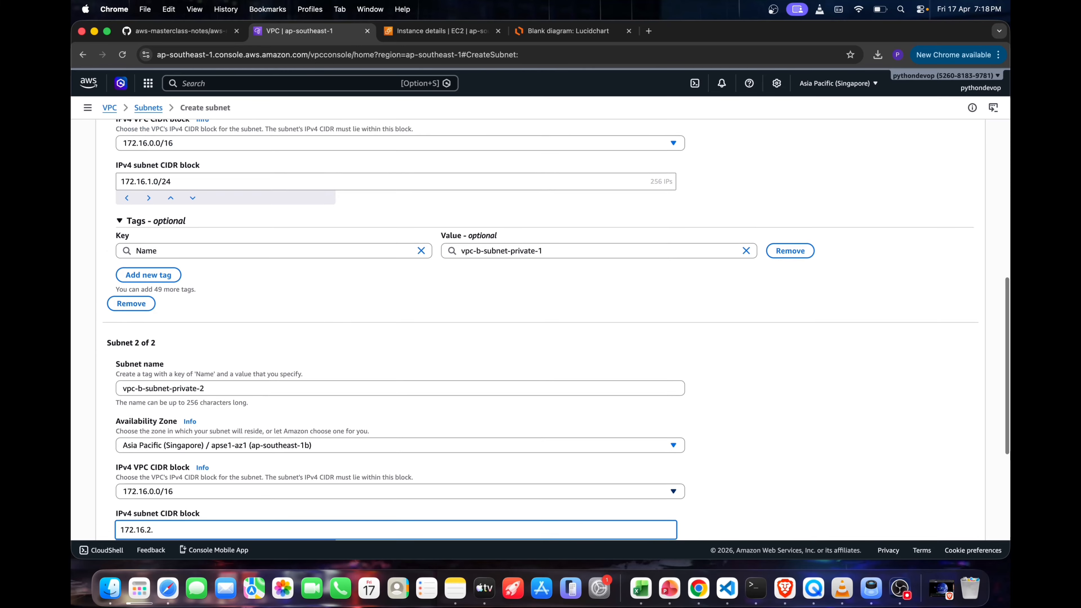
pyautogui.write('0/24')
pyautogui.scroll(-2, 246, 463)
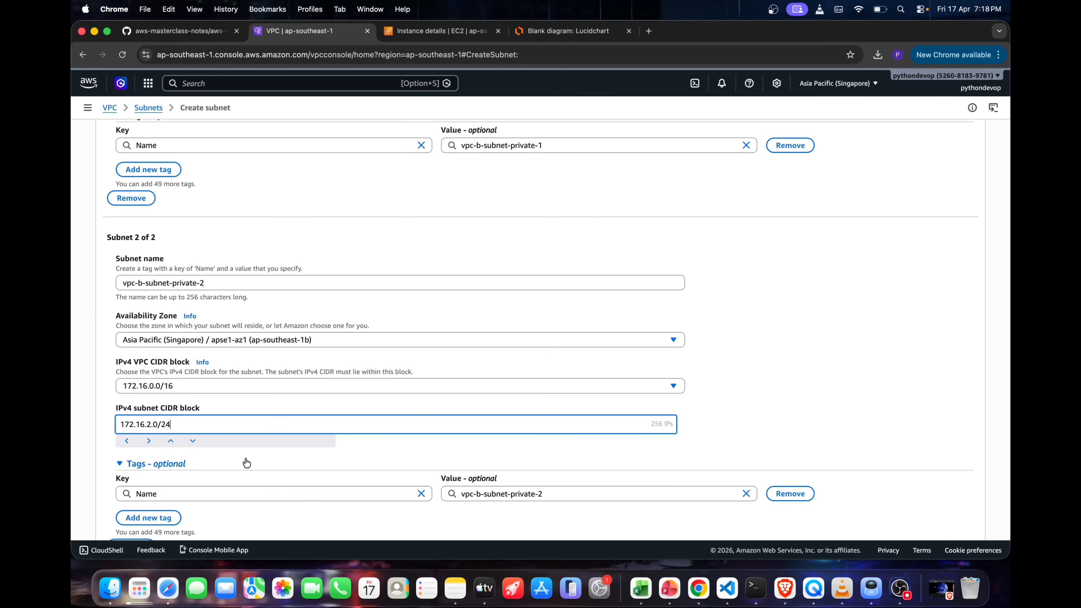
pyautogui.scroll(-3, 342, 464)
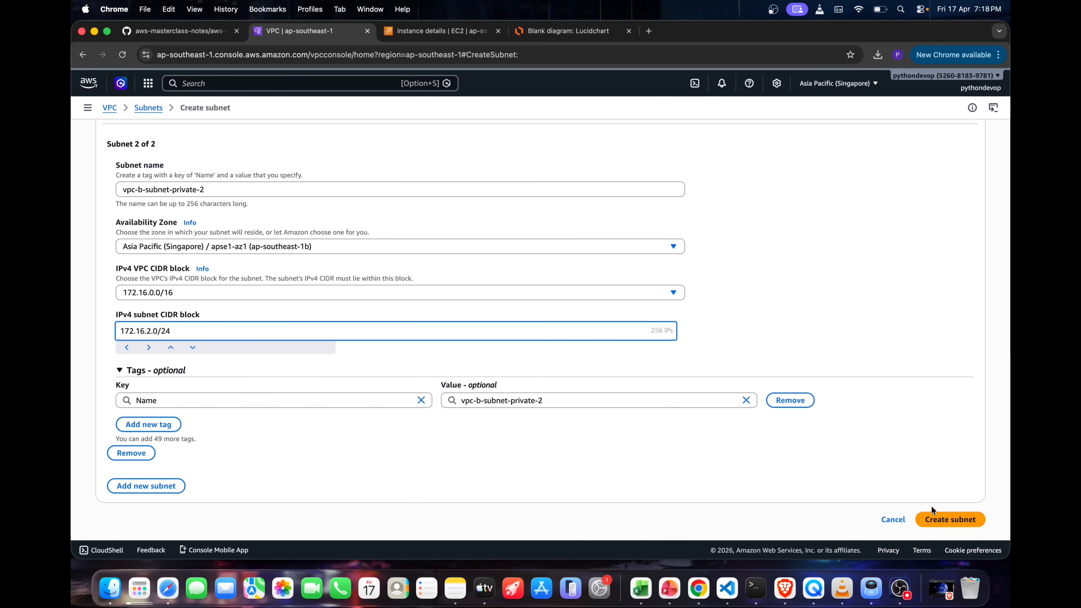
pyautogui.click(950, 517)
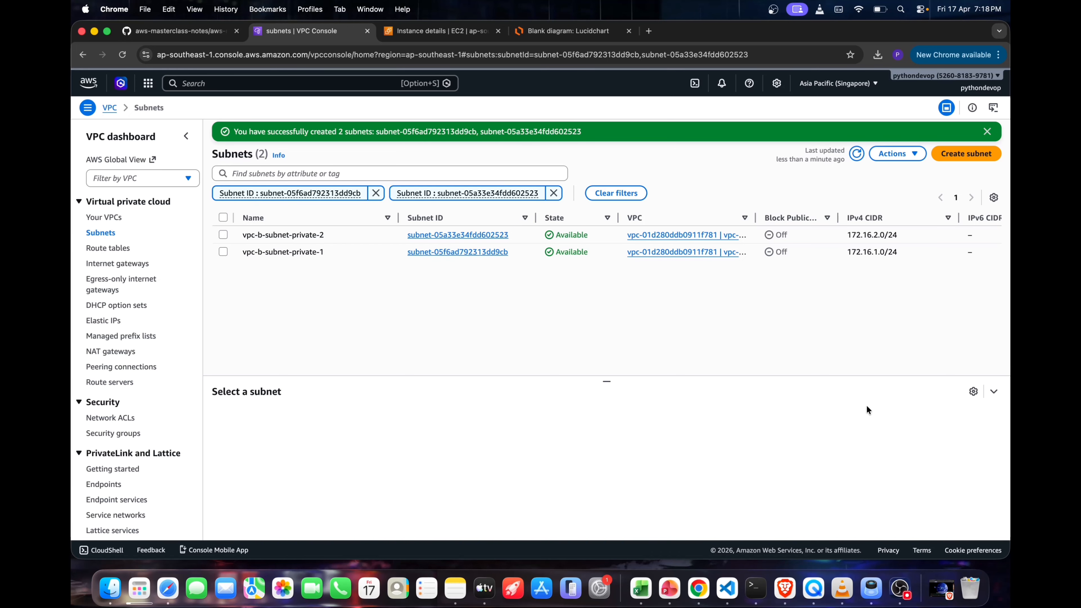
# Create a route table named vpc-b-rt-demo in the vpc-b-demo VPC
pyautogui.click(114, 249)
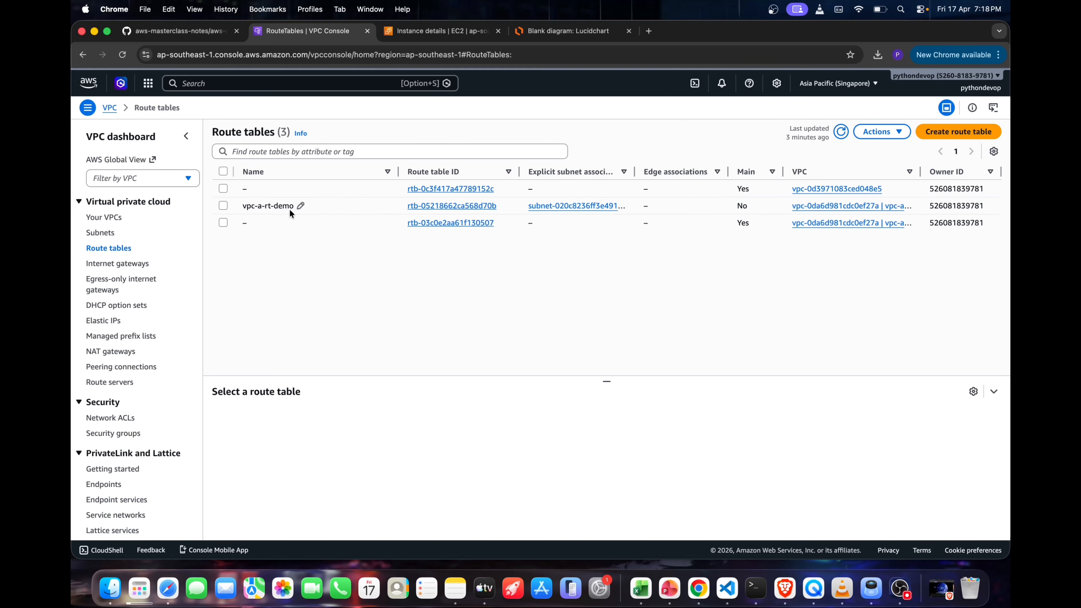
pyautogui.click(943, 131)
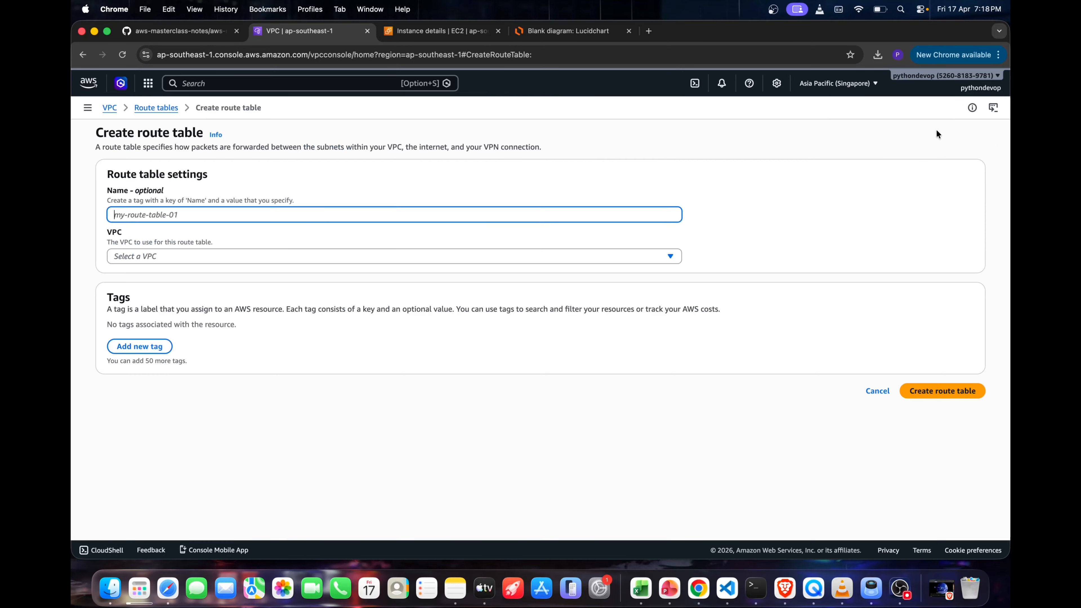
pyautogui.write('vpc-')
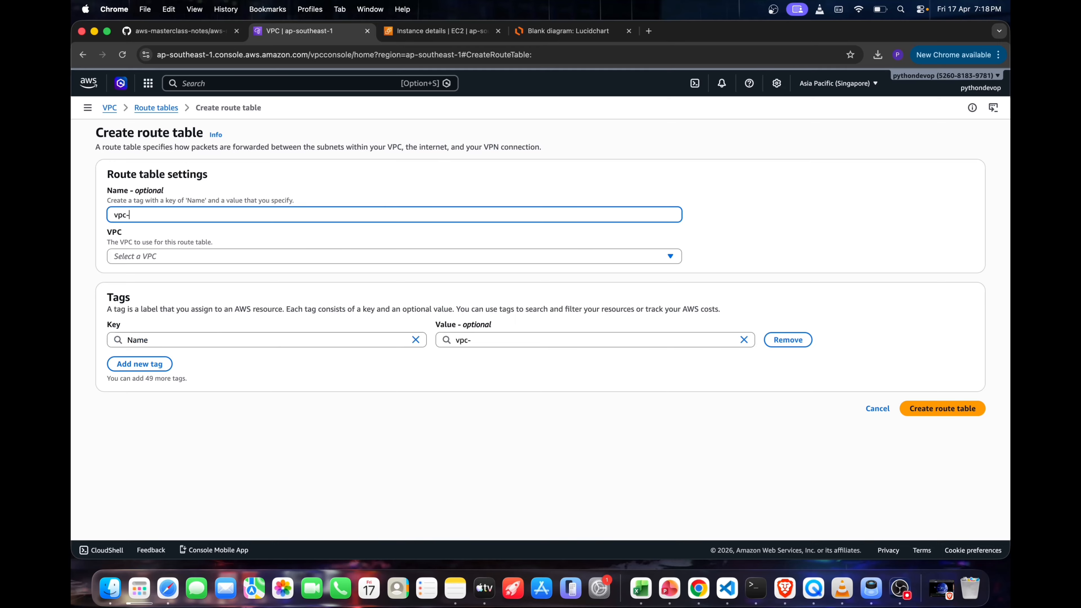
pyautogui.write('b-rt-demo')
pyautogui.click(135, 254)
pyautogui.click(224, 323)
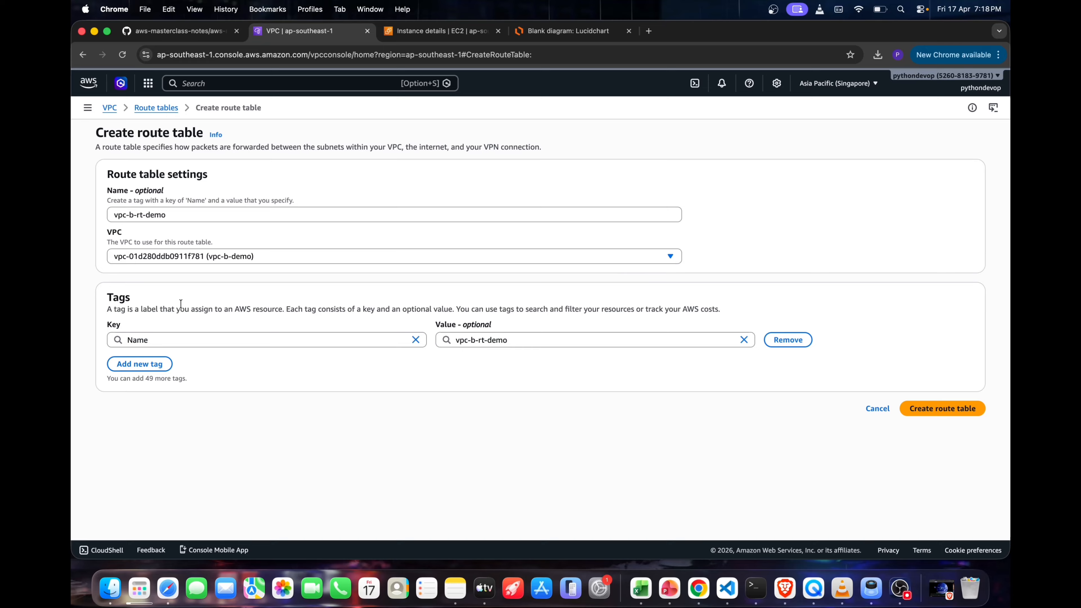
pyautogui.click(962, 416)
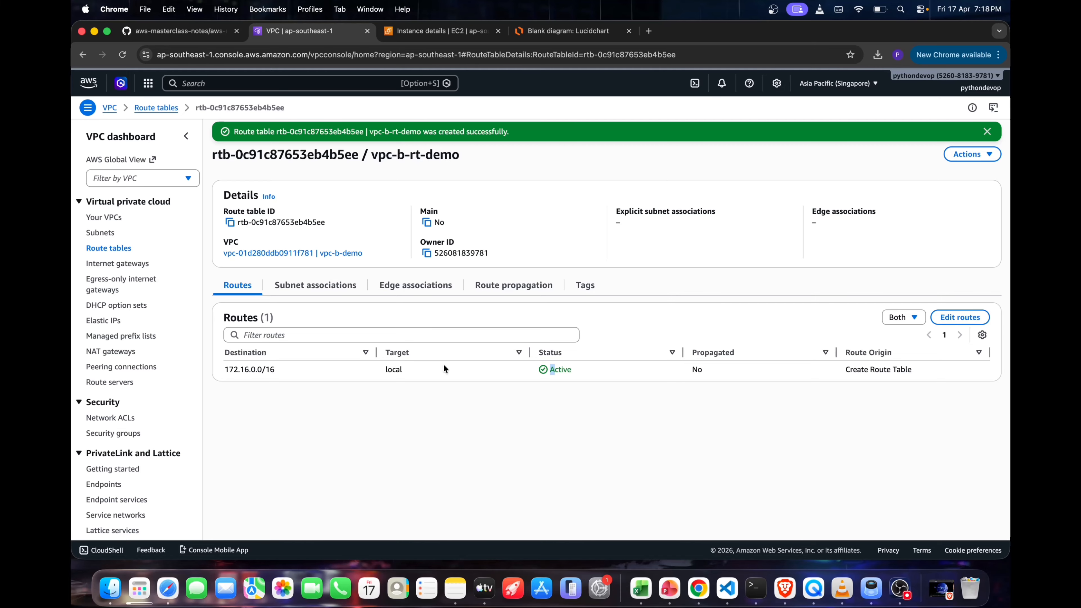
# Associate both subnets, vpc-b-subnet-private-1 and vpc-b-subnet-private-2, with the vpc-b-rt-demo route table
pyautogui.click(326, 292)
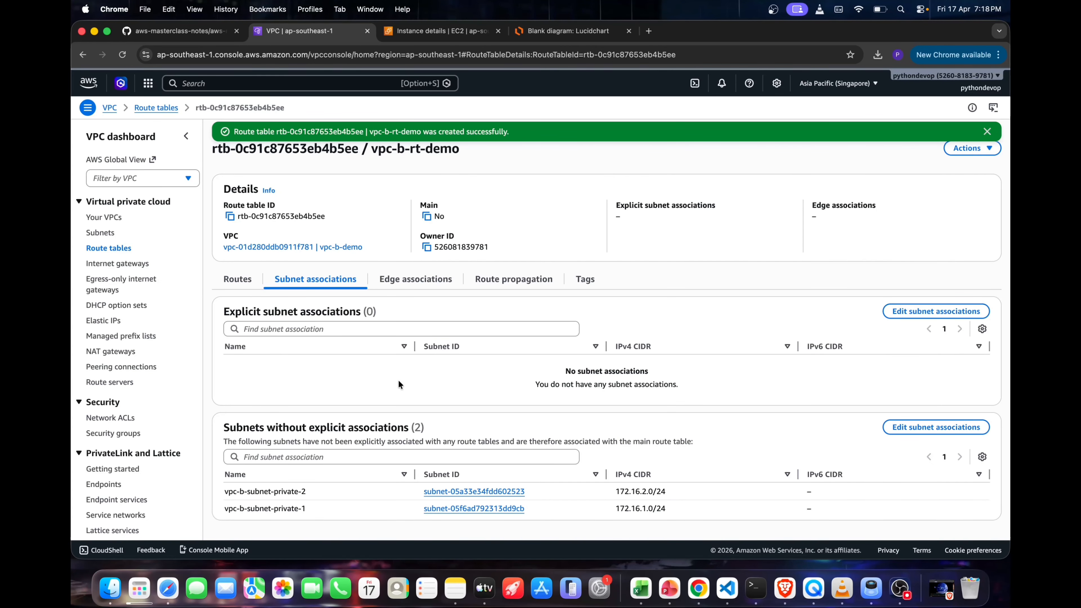
pyautogui.click(925, 313)
pyautogui.click(118, 207)
pyautogui.click(931, 341)
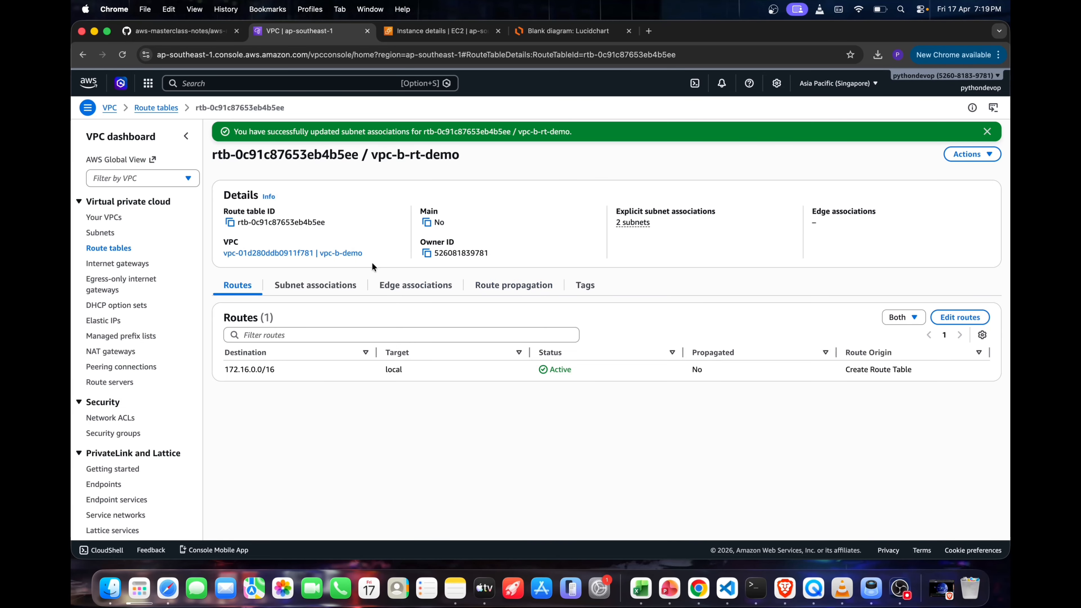
# Search the AWS services for rds and open the Aurora and RDS console in its own browser tab
pyautogui.click(315, 284)
pyautogui.click(243, 288)
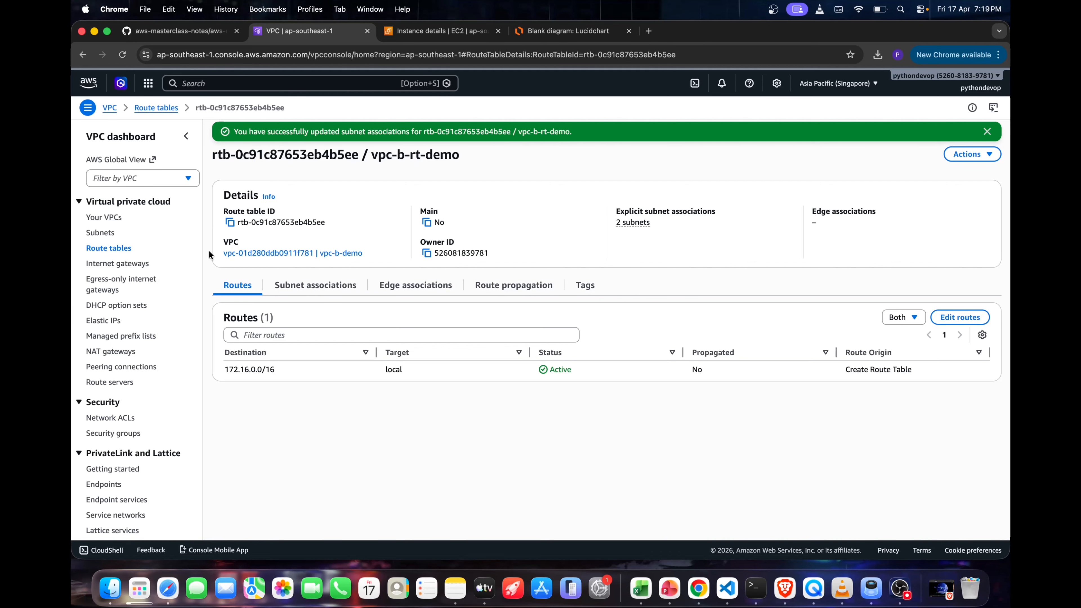
pyautogui.click(217, 88)
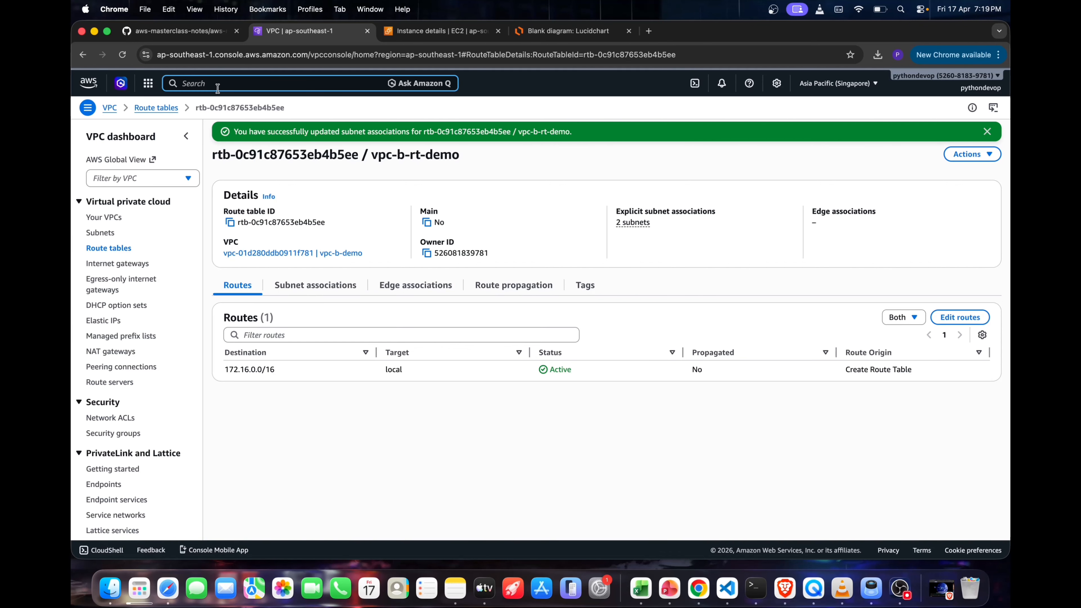
pyautogui.write('rds')
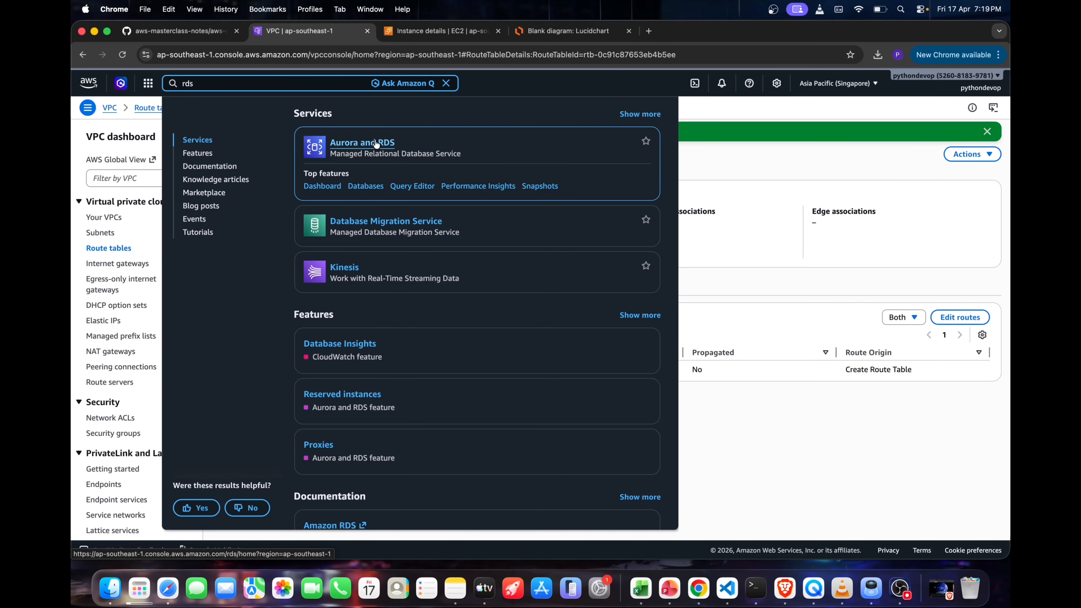
pyautogui.click(381, 147)
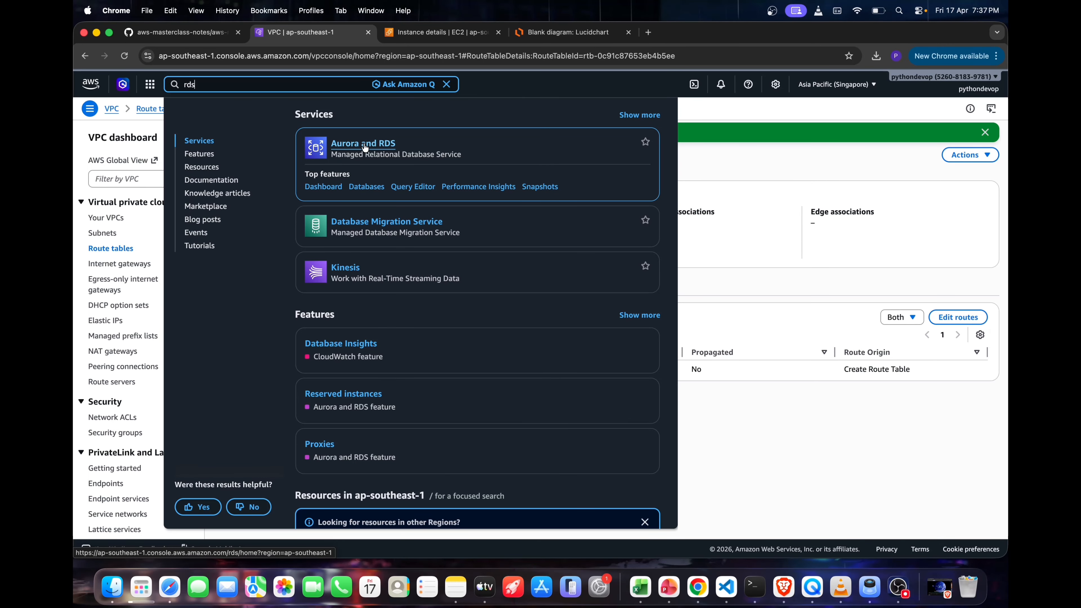
pyautogui.keyDown('super'); pyautogui.click(366, 148); pyautogui.keyUp('super')
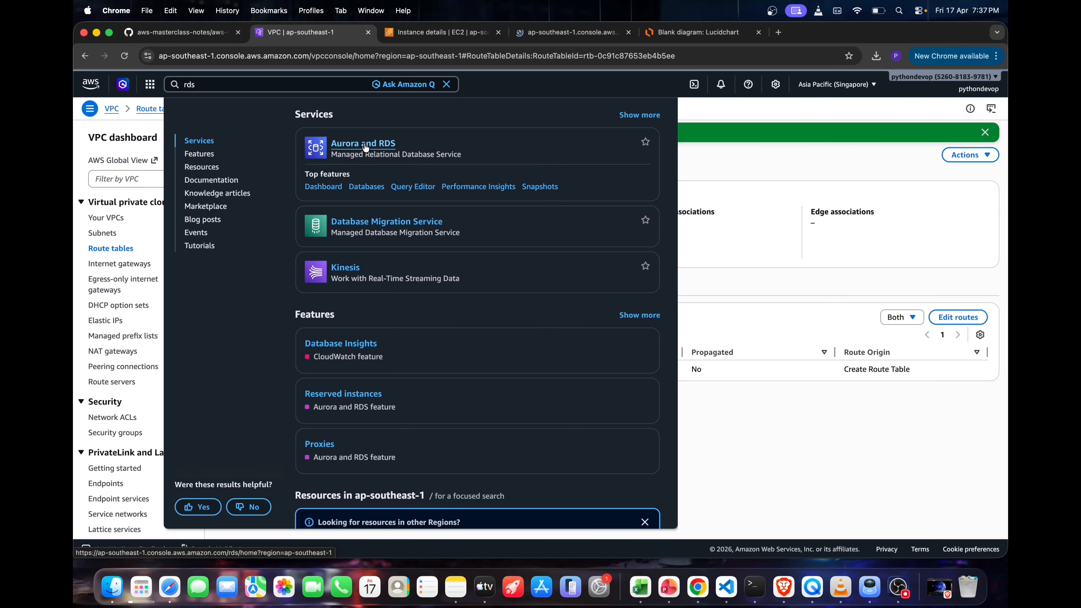
pyautogui.click(561, 31)
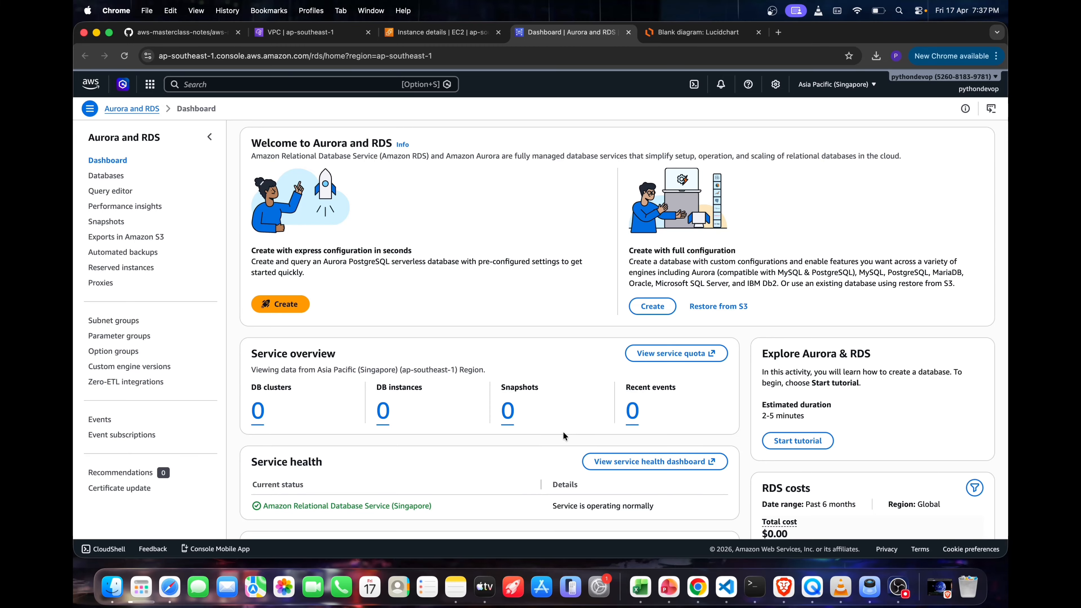
# Start creating a new database from the Databases list using the full configuration
pyautogui.scroll(-10, 500, 436)
pyautogui.scroll(8, 483, 412)
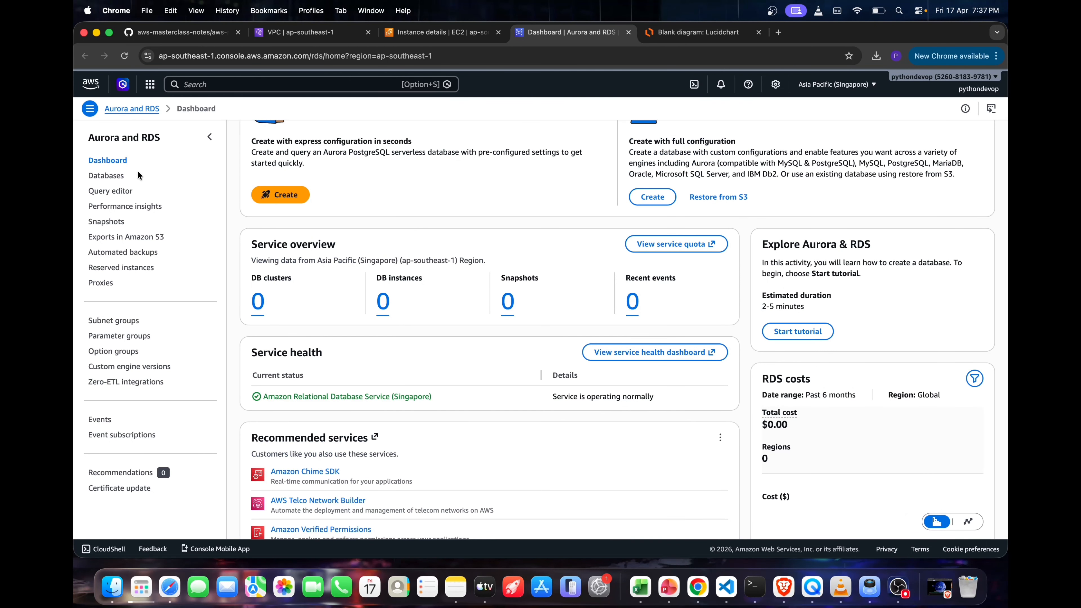
pyautogui.click(121, 175)
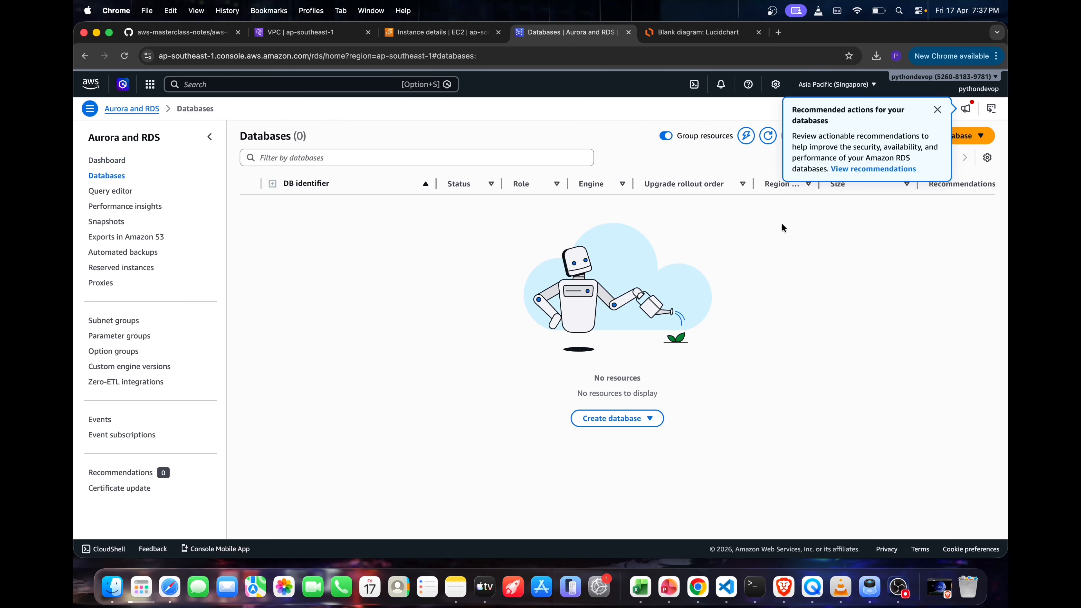
pyautogui.click(937, 111)
pyautogui.click(948, 135)
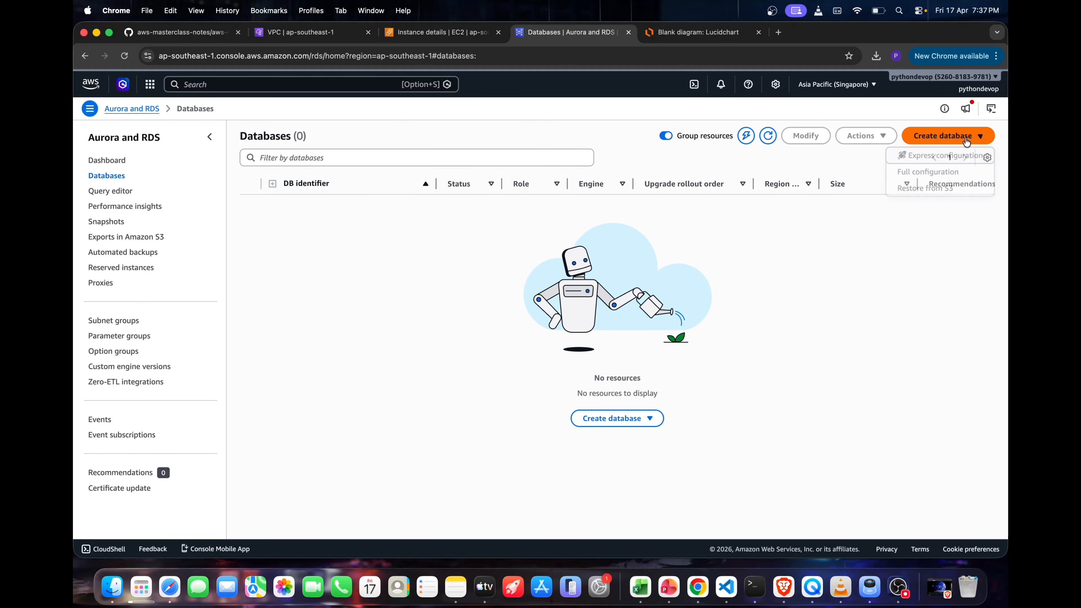
pyautogui.click(924, 173)
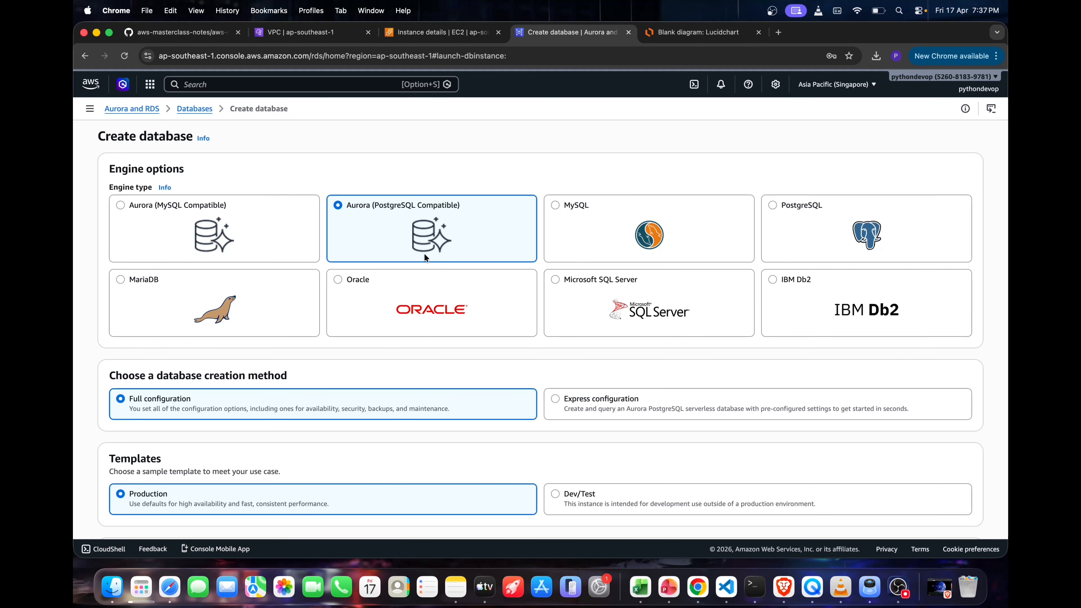
# Select PostgreSQL as the database engine type
pyautogui.scroll(-3, 424, 253)
pyautogui.scroll(2, 425, 256)
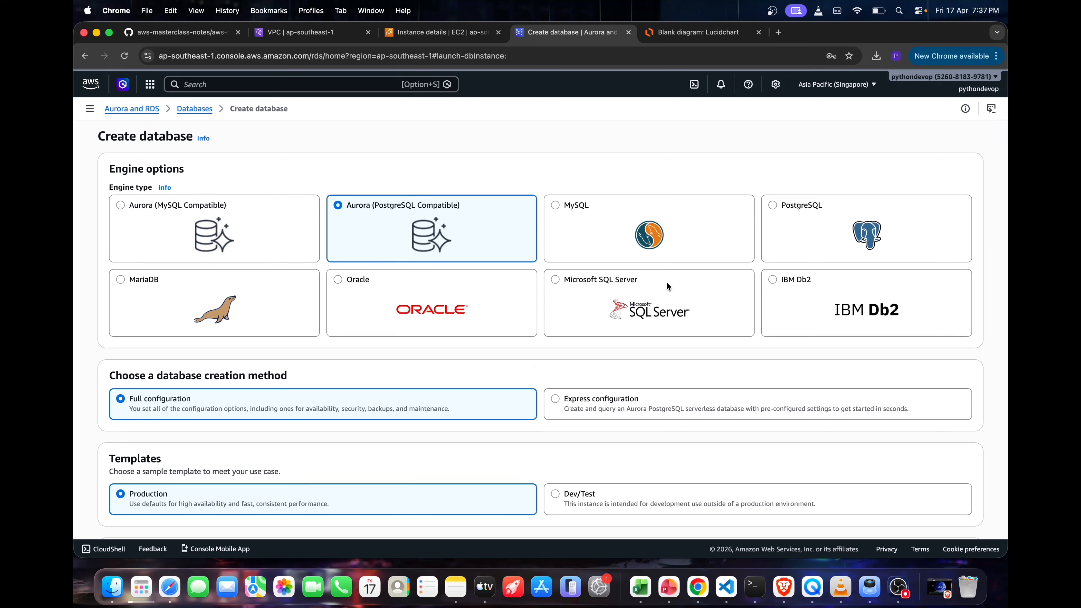
pyautogui.click(779, 217)
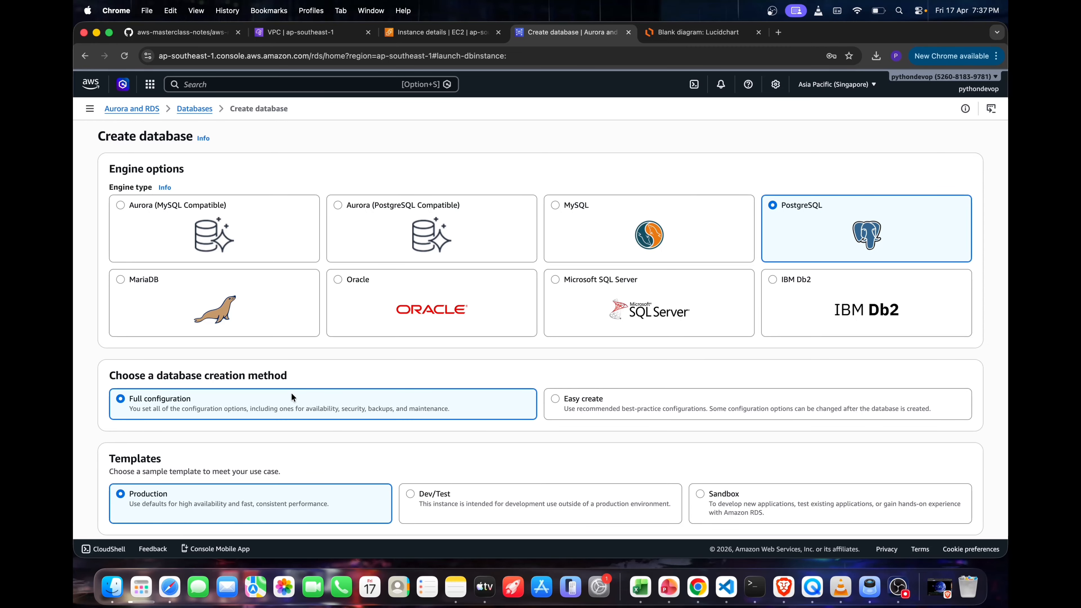
# Choose the Sandbox template for the PostgreSQL database and review its deployment options
pyautogui.scroll(-3, 578, 426)
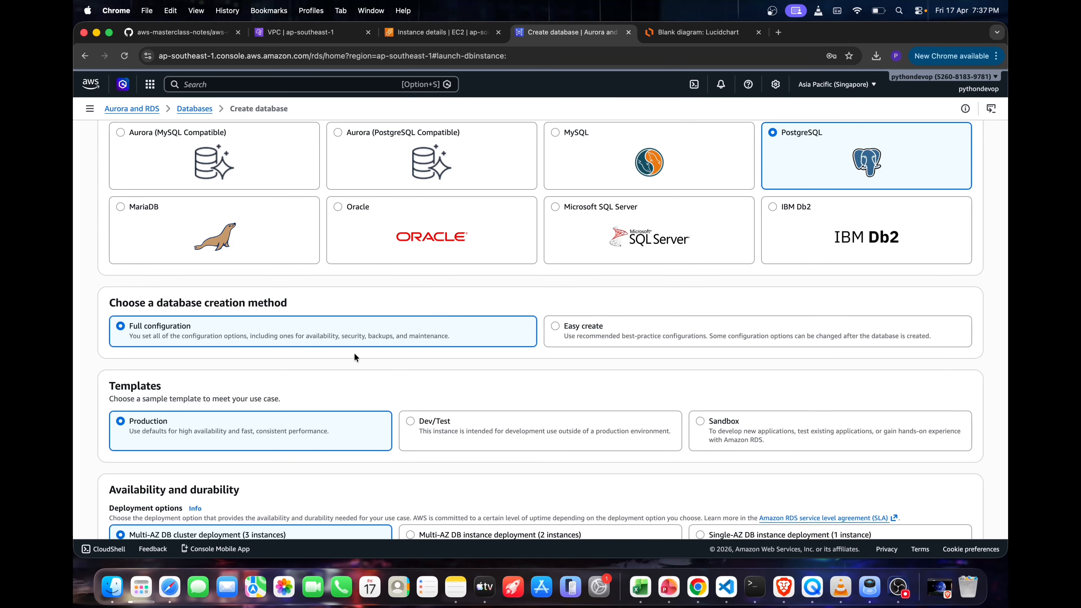
pyautogui.scroll(-5, 739, 425)
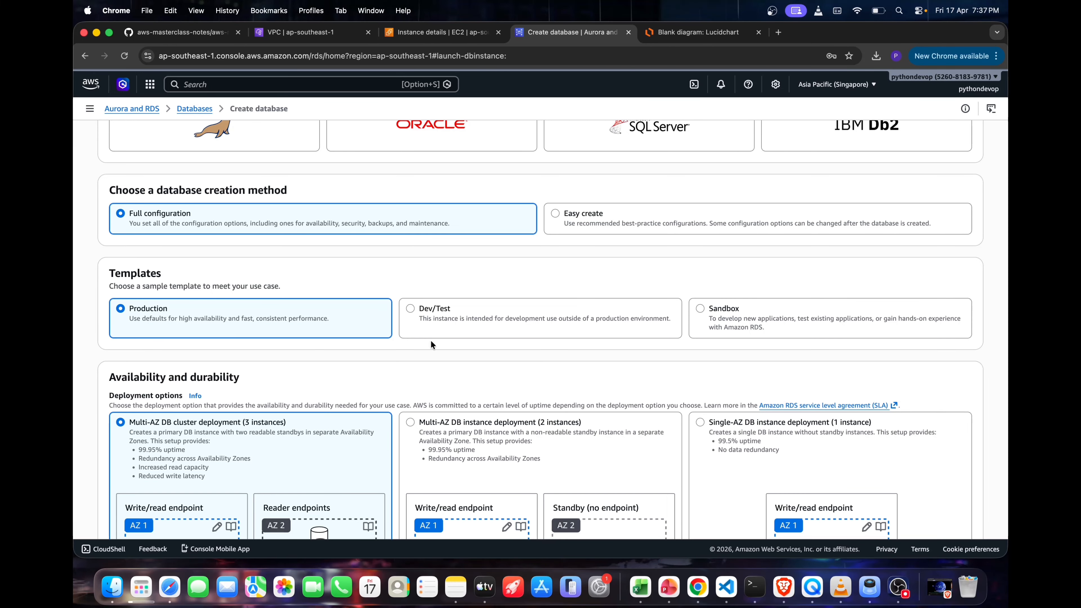
pyautogui.click(433, 313)
pyautogui.click(705, 317)
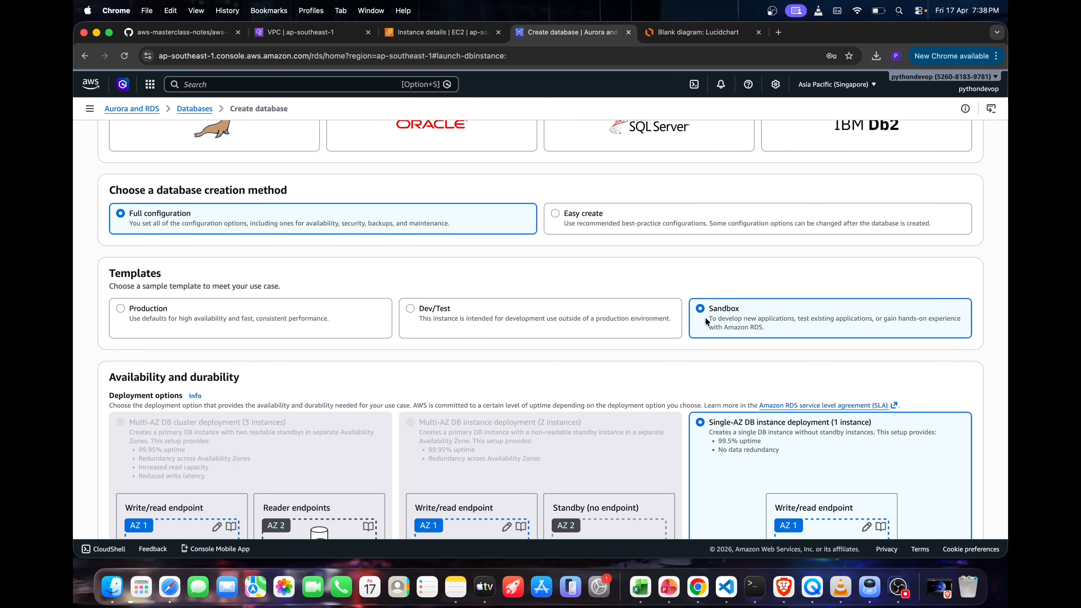
pyautogui.scroll(-3, 719, 323)
pyautogui.scroll(-2, 735, 331)
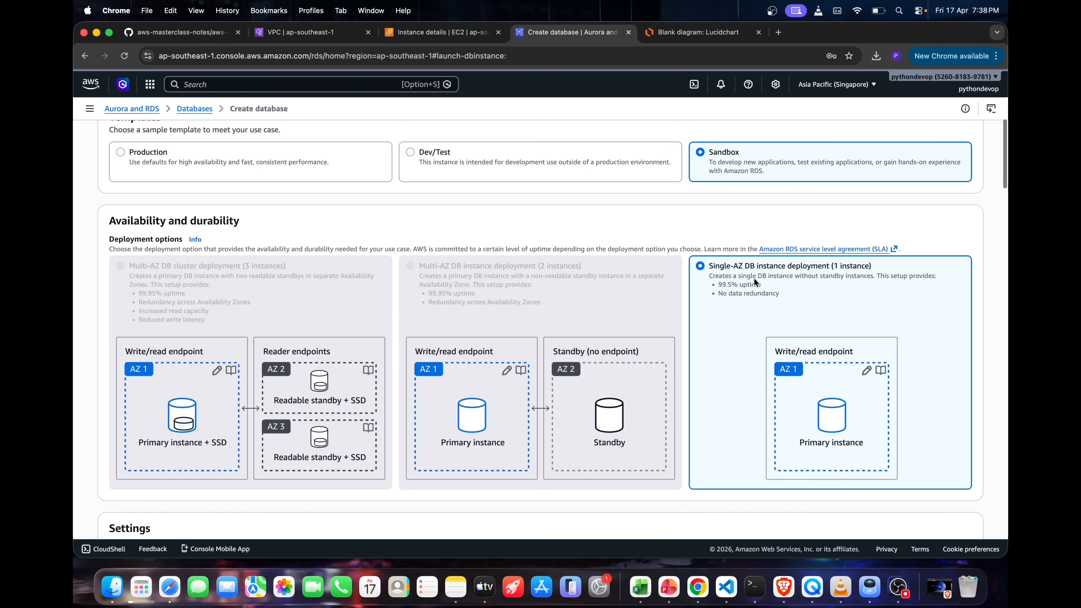
# Compare the deployment options of the Dev/Test and Production templates, and reselect the Sandbox template
pyautogui.click(428, 148)
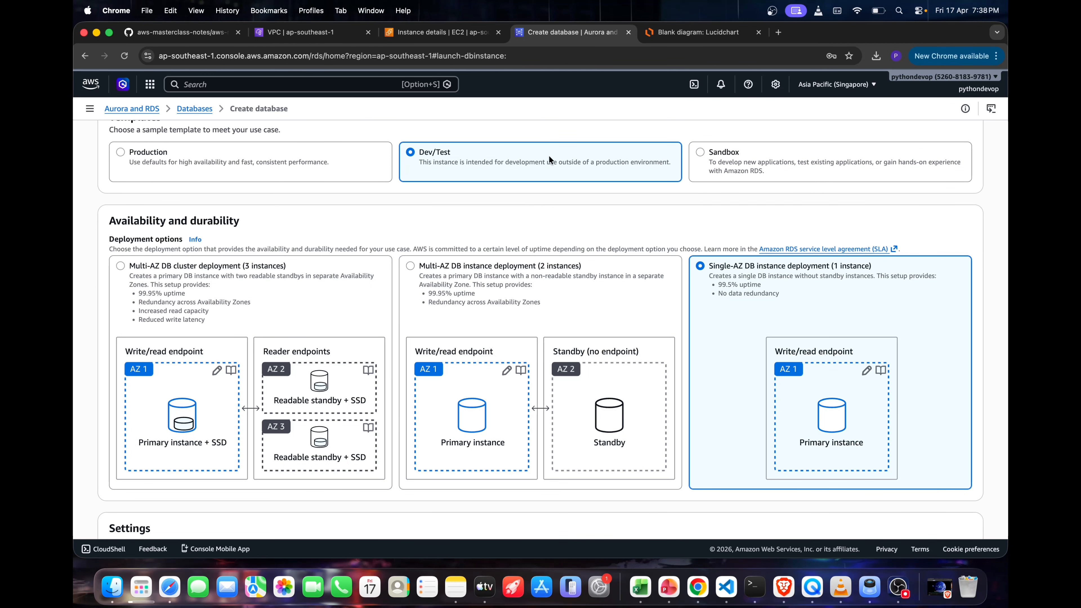
pyautogui.click(223, 164)
pyautogui.click(702, 157)
pyautogui.scroll(-2, 669, 213)
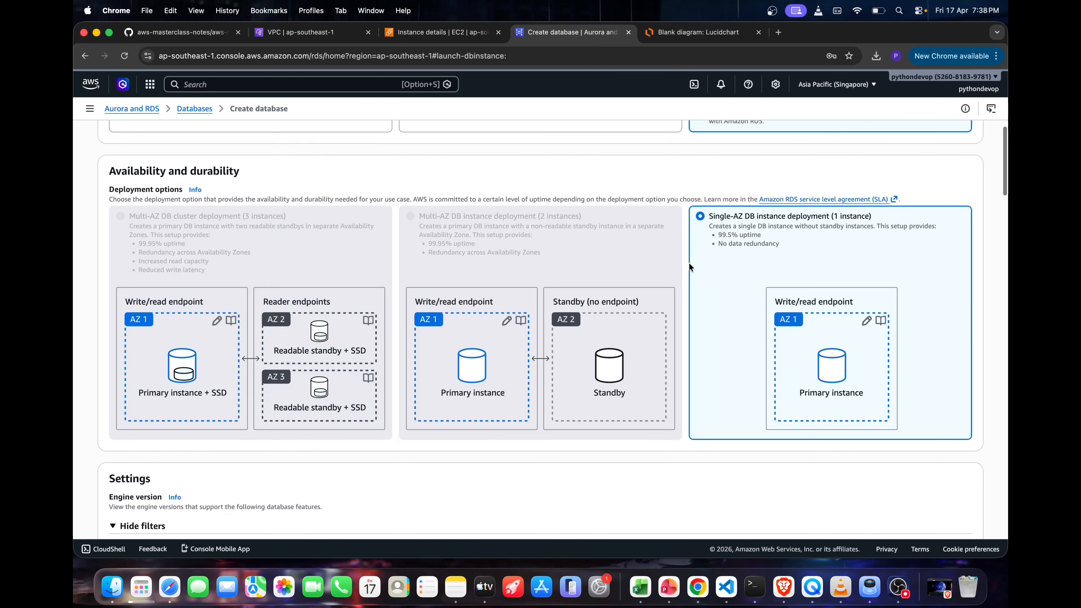
pyautogui.scroll(4, 668, 221)
pyautogui.moveTo(775, 225); pyautogui.dragTo(706, 219)
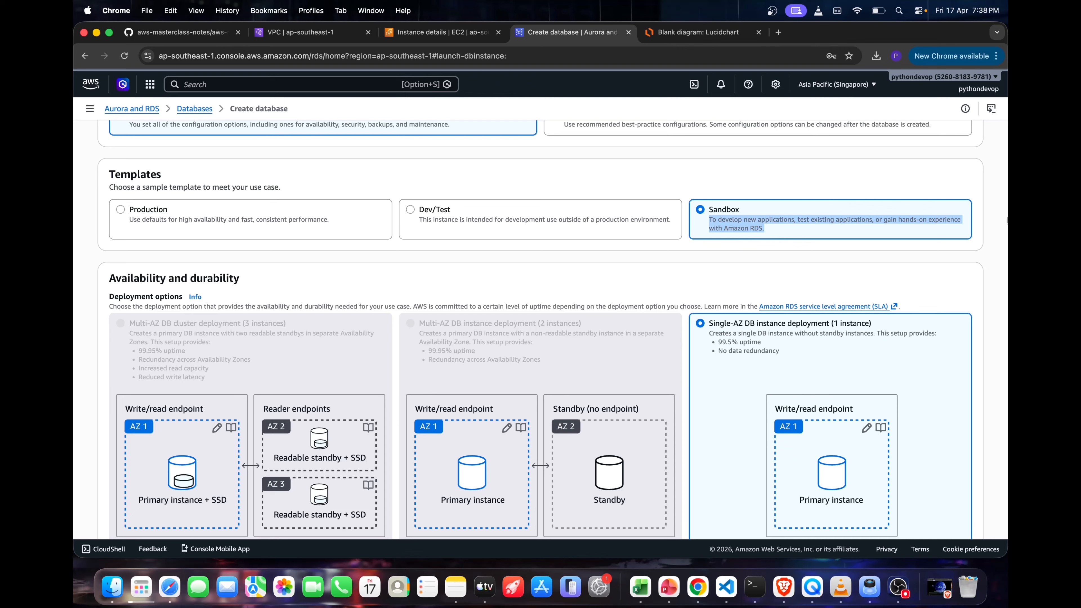
# Set the DB instance identifier to vpb-b-private-demo-rds
pyautogui.scroll(-5, 787, 258)
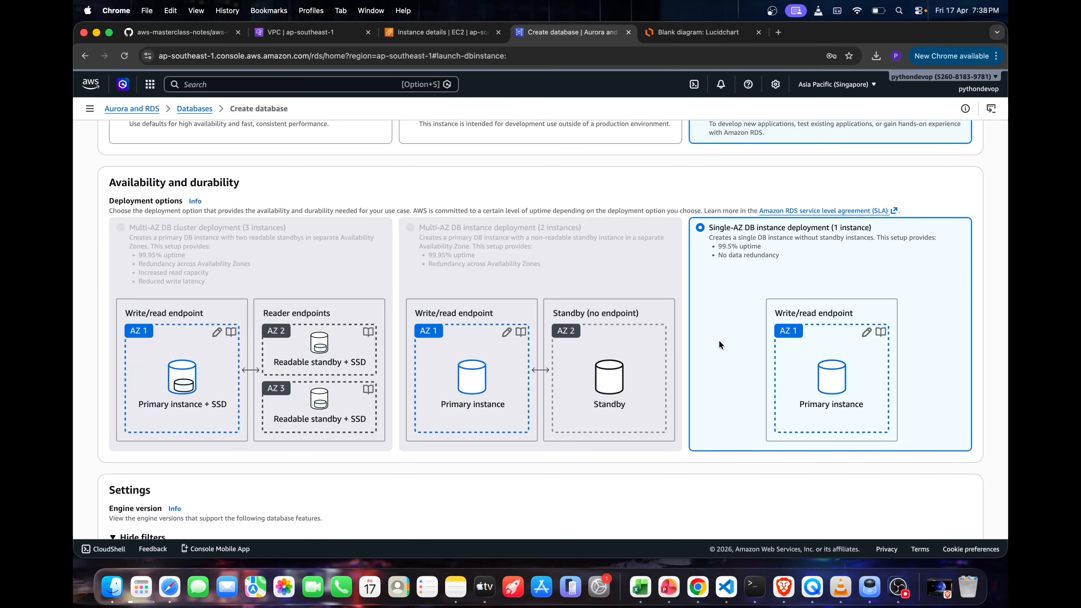
pyautogui.scroll(-2, 720, 325)
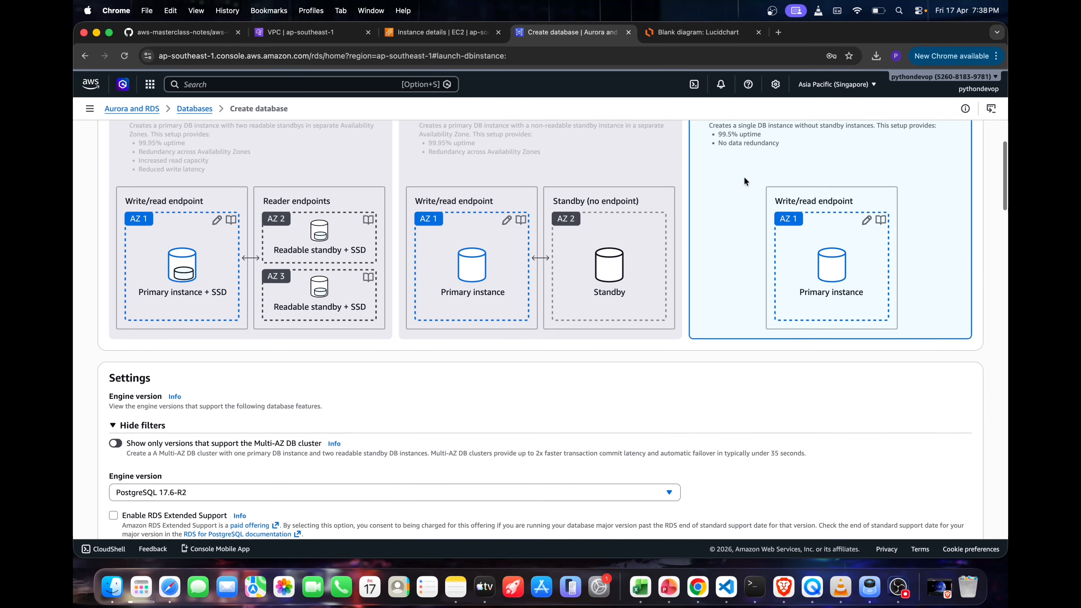
pyautogui.scroll(-3, 705, 328)
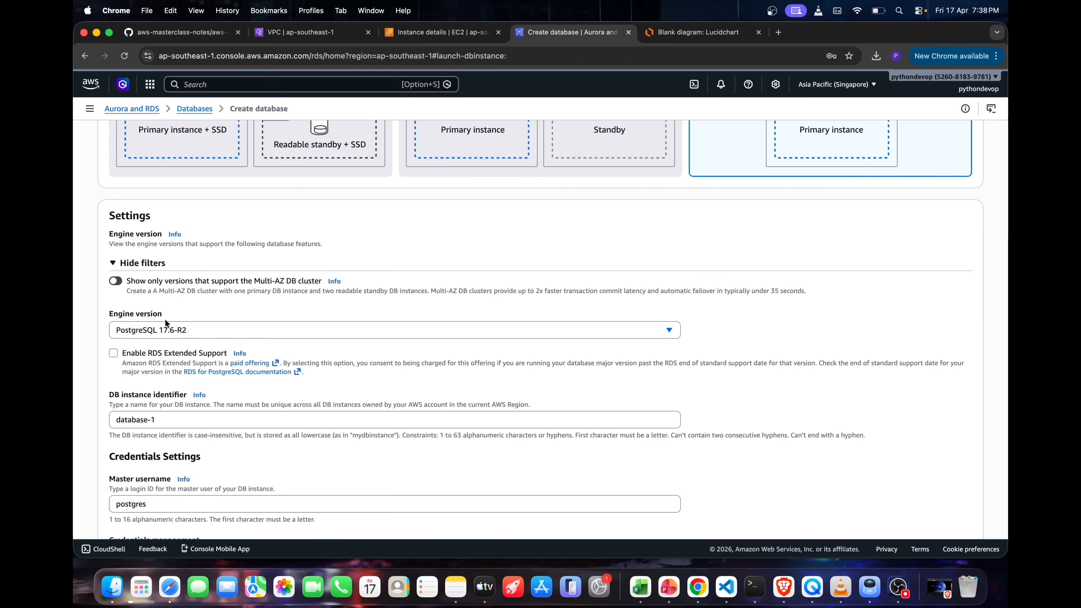
pyautogui.doubleClick(160, 314)
pyautogui.click(161, 315)
pyautogui.moveTo(181, 419); pyautogui.dragTo(74, 409)
pyautogui.write('vpb-bp-private-demo-rds')
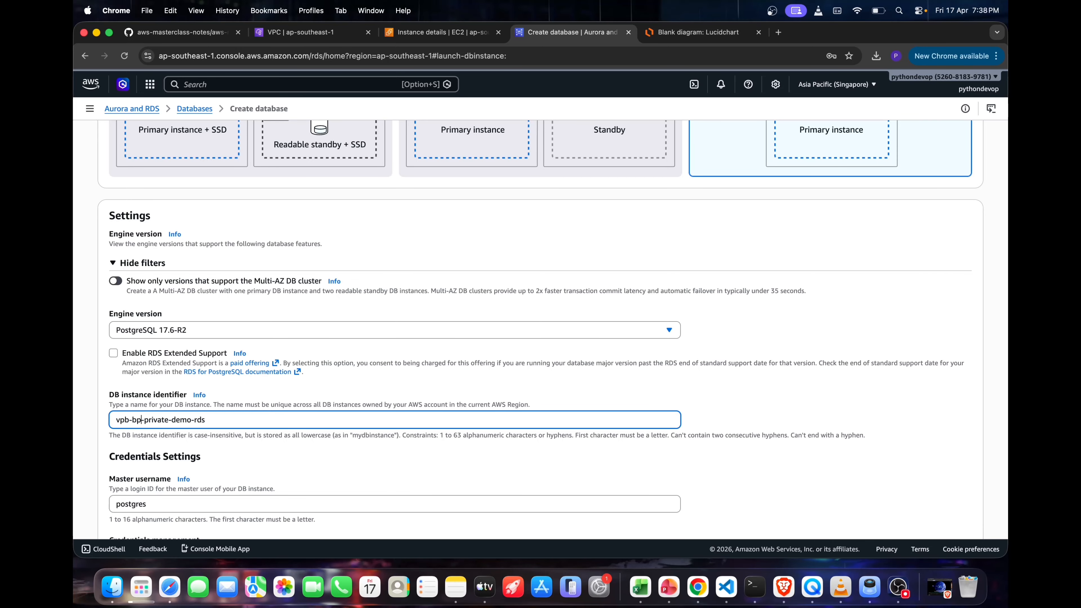
pyautogui.press('BackSpace')
pyautogui.scroll(-3, 540, 327)
pyautogui.moveTo(202, 284); pyautogui.dragTo(107, 290)
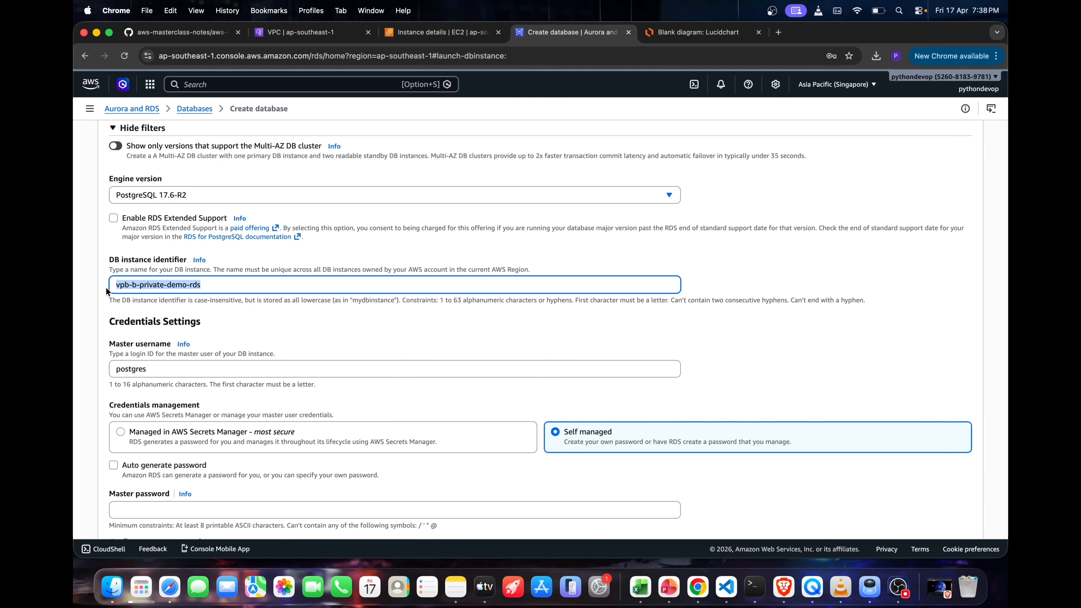
# Enter and confirm a self-managed master password for the postgres master user
pyautogui.scroll(-2, 128, 290)
pyautogui.doubleClick(142, 288)
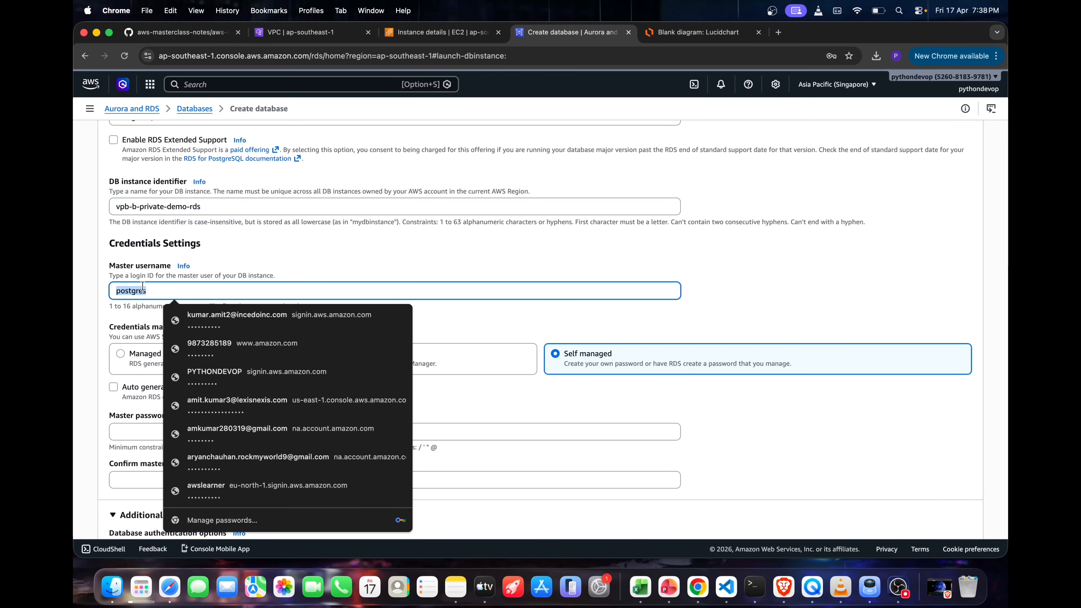
pyautogui.click(150, 281)
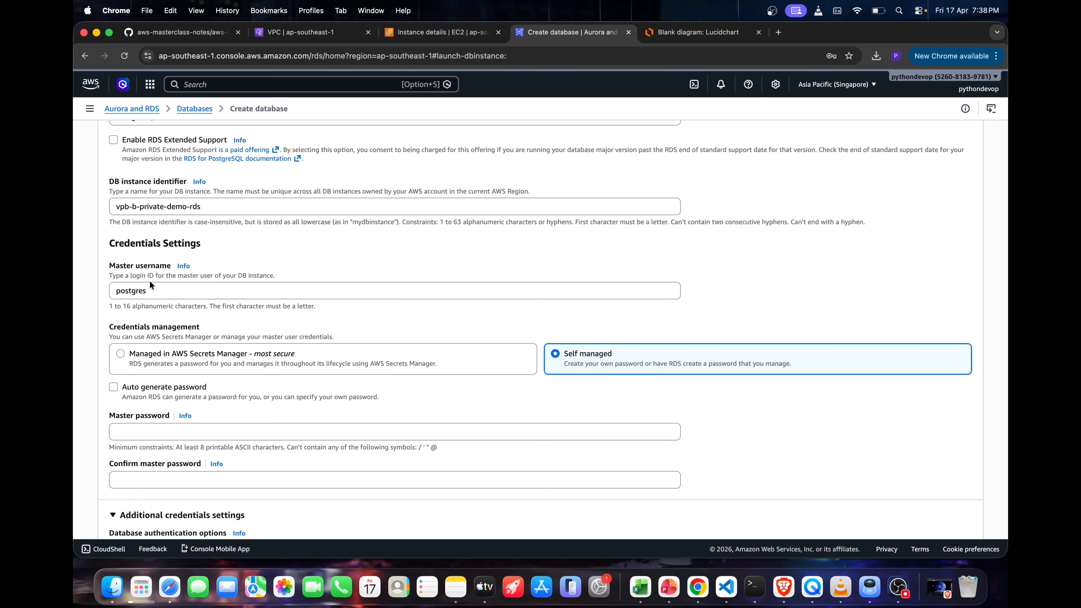
pyautogui.click(148, 285)
pyautogui.doubleClick(138, 293)
pyautogui.click(131, 432)
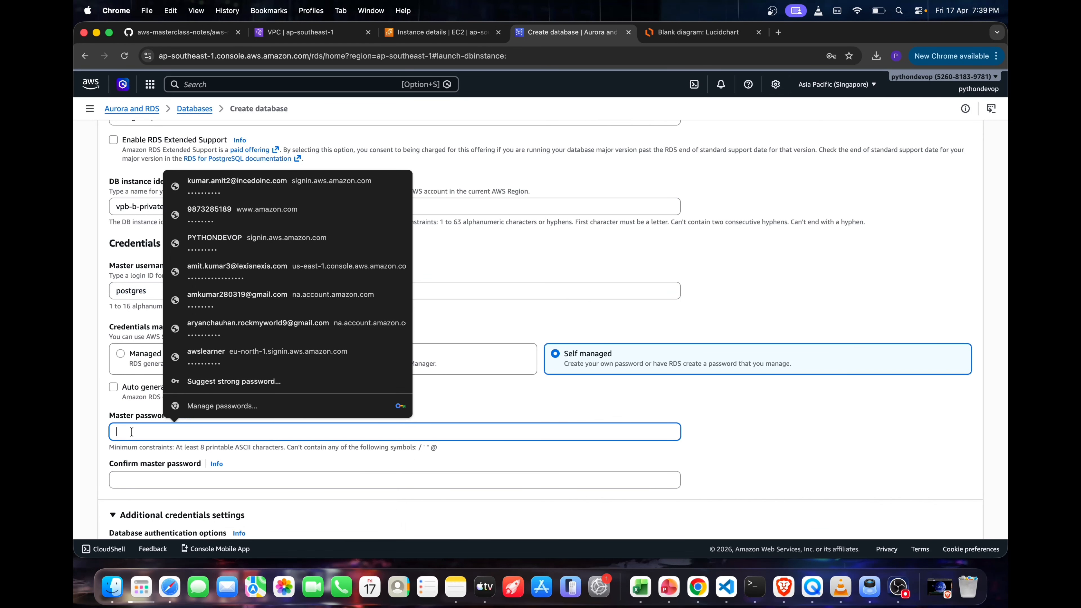
pyautogui.write('••••••••••••')
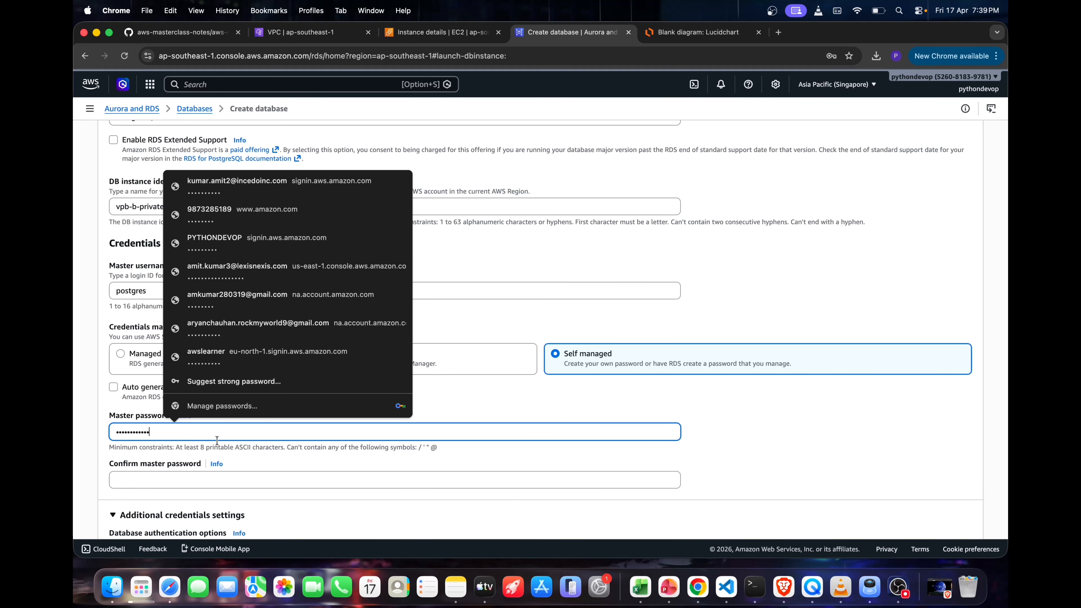
pyautogui.click(209, 480)
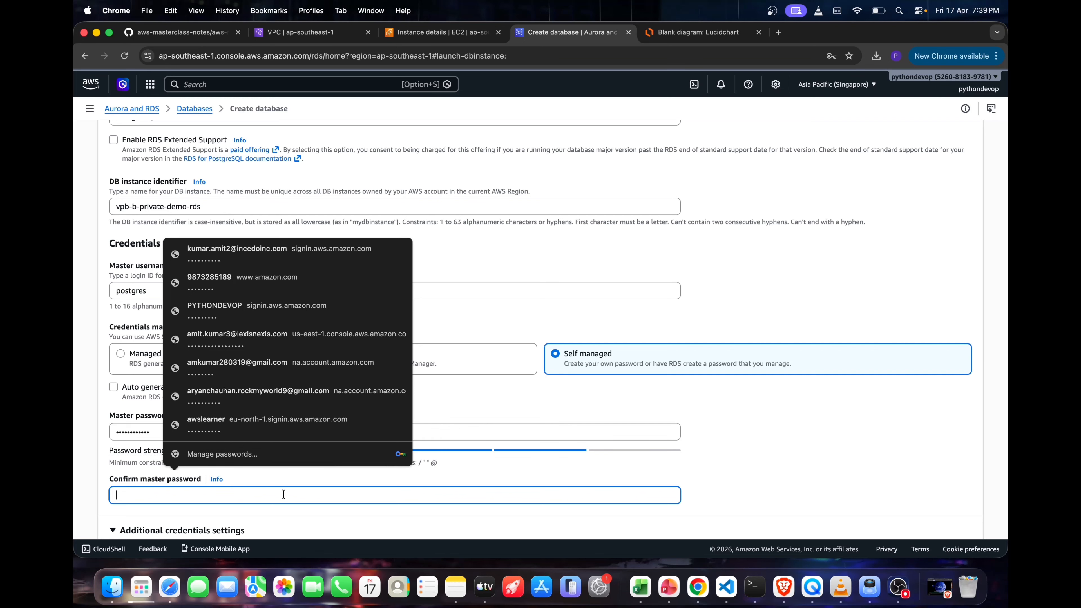
pyautogui.write('••••••••••')
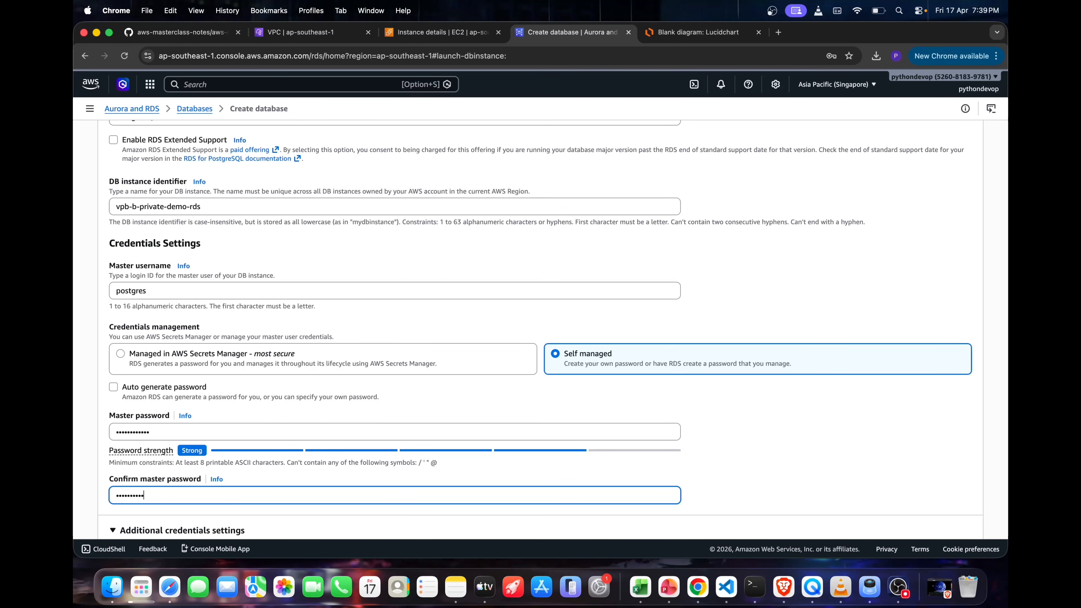
# Set the DB instance type to db.t3.micro in the burstable classes
pyautogui.scroll(-6, 545, 448)
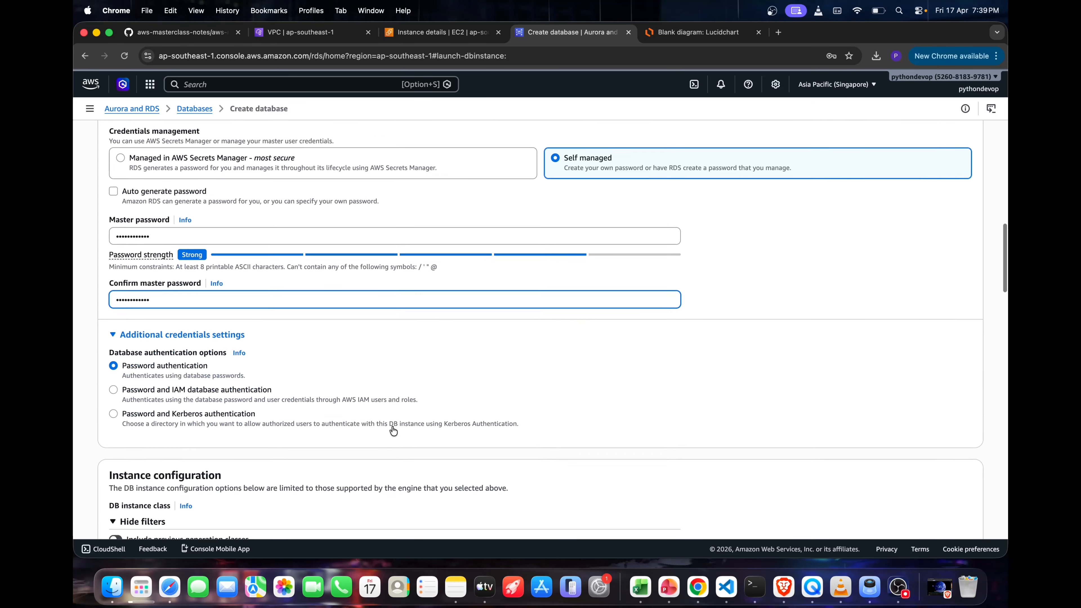
pyautogui.scroll(-3, 193, 438)
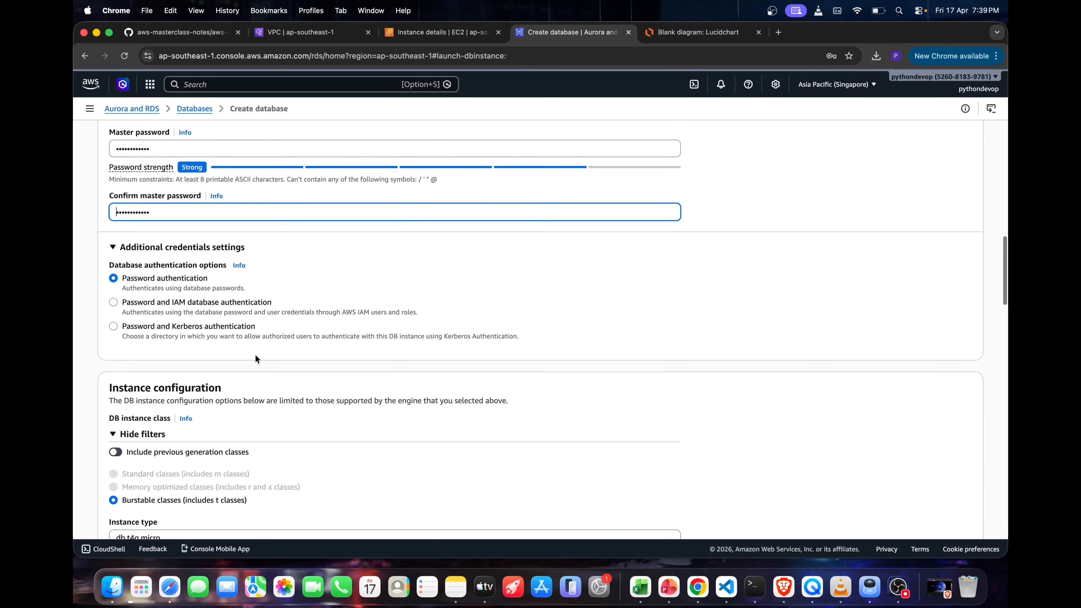
pyautogui.click(174, 465)
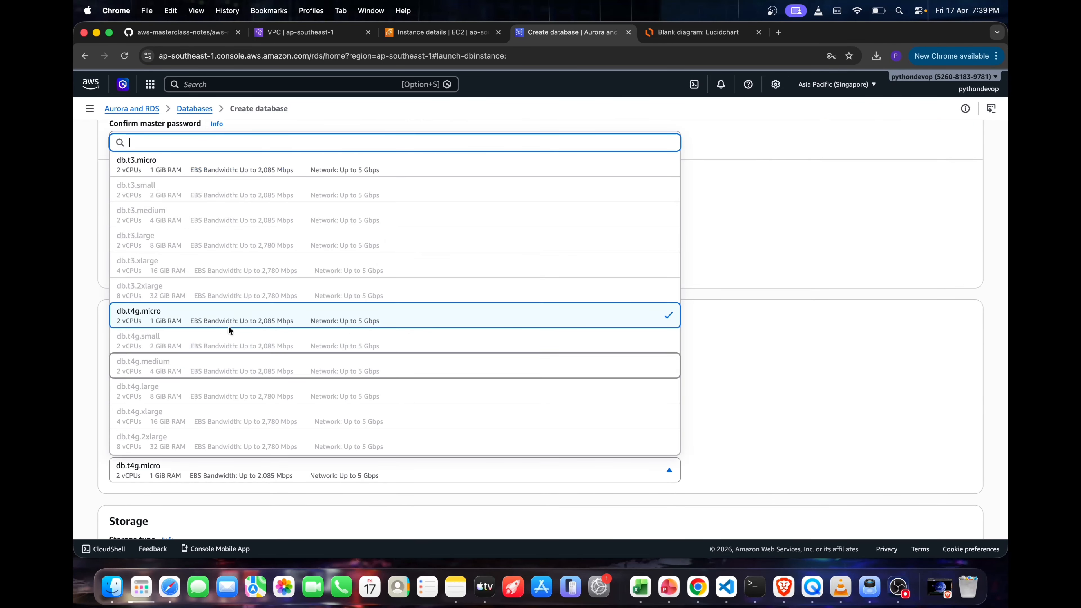
pyautogui.scroll(2, 238, 309)
pyautogui.click(189, 221)
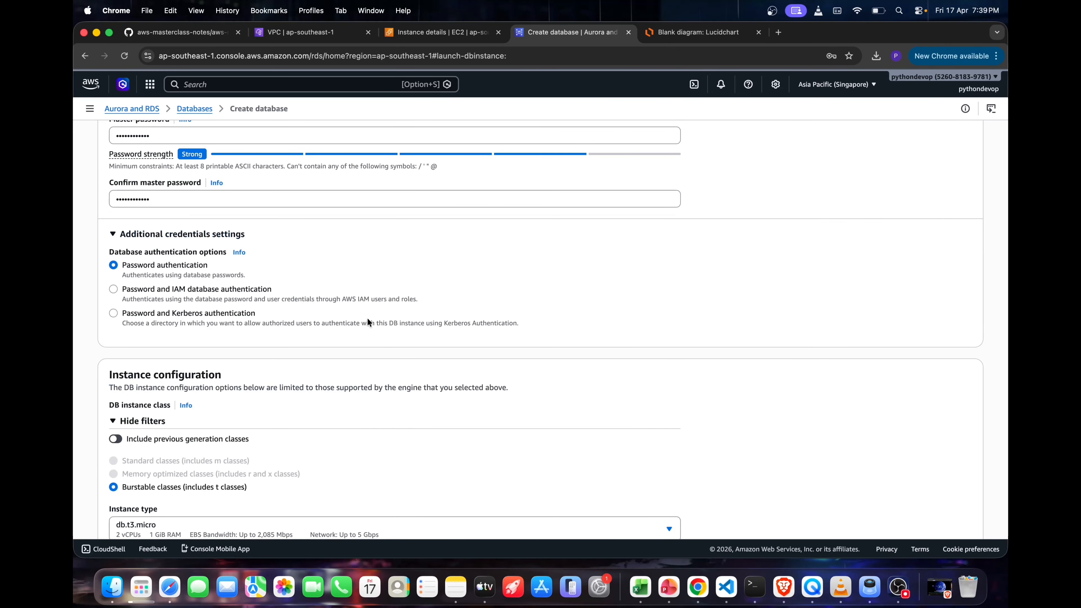
pyautogui.scroll(-3, 368, 317)
pyautogui.scroll(-3, 406, 377)
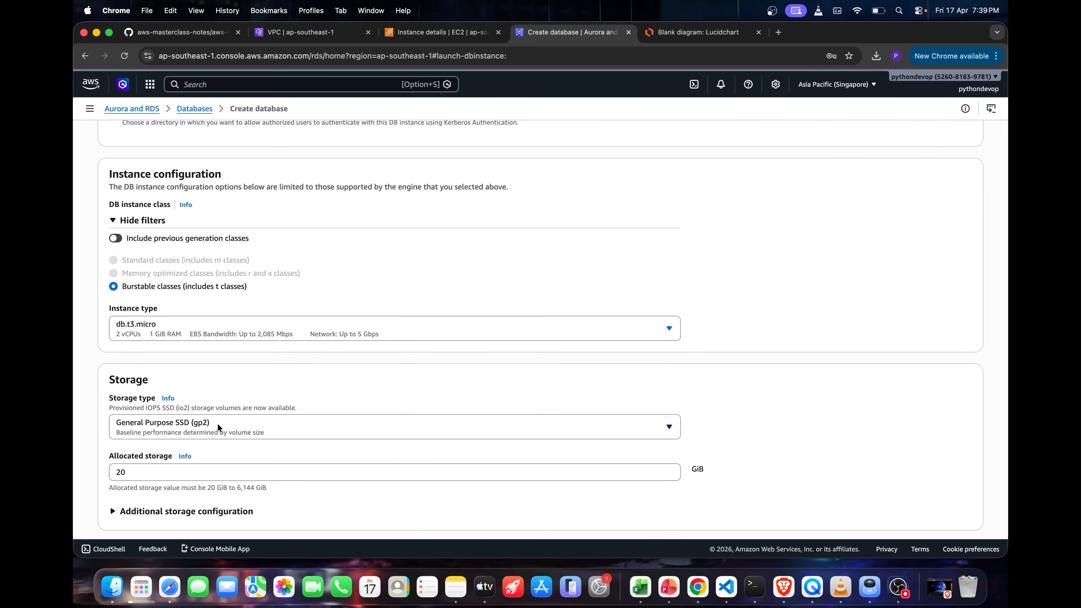
# Set the database storage type to General Purpose SSD (gp3)
pyautogui.click(225, 437)
pyautogui.click(242, 327)
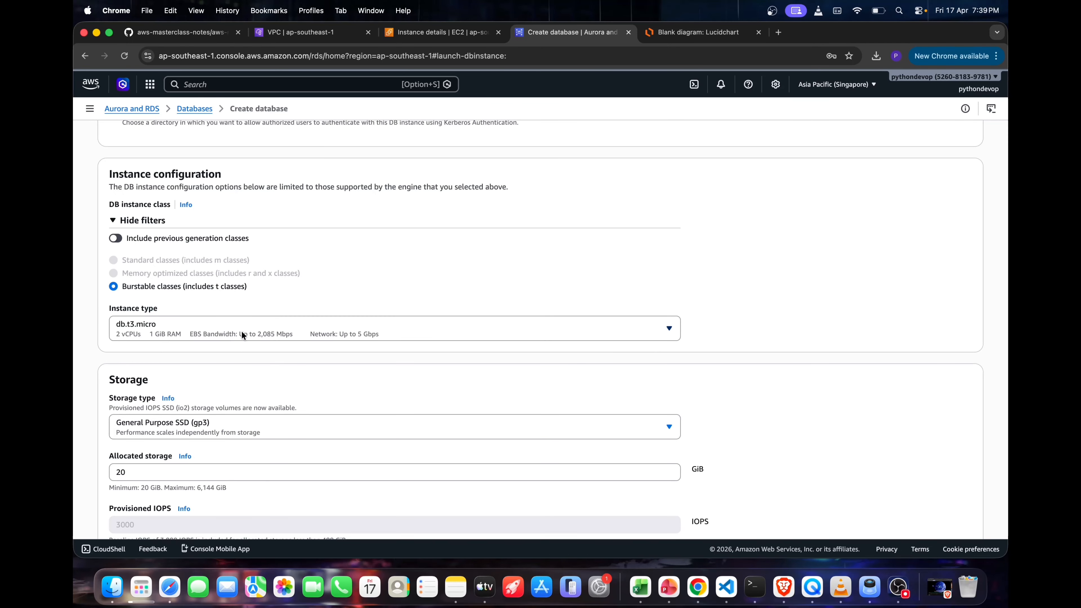
pyautogui.scroll(-4, 244, 405)
pyautogui.scroll(-2, 245, 404)
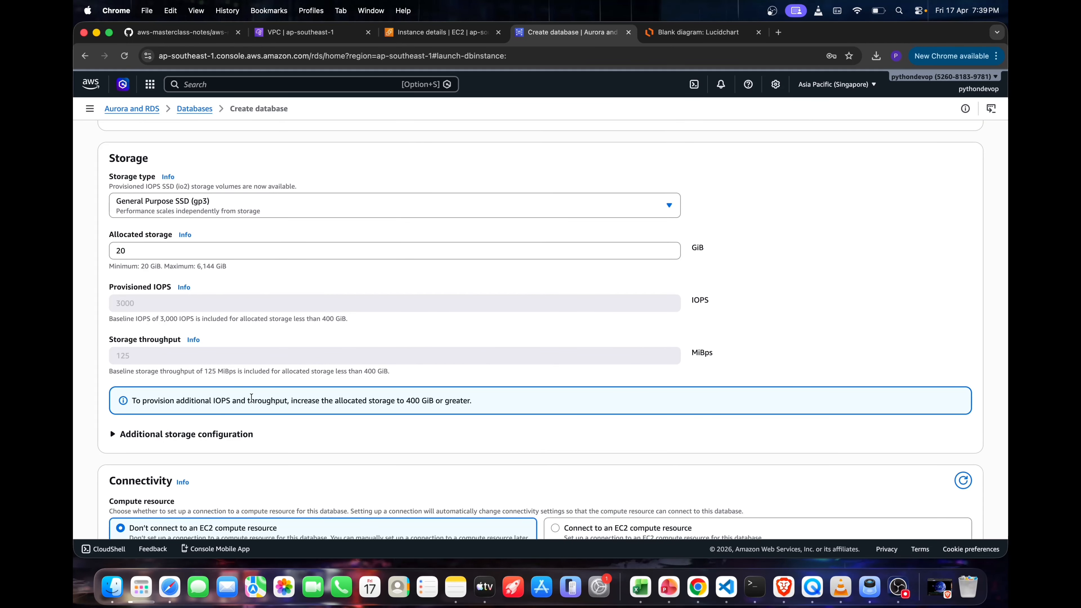
# Select vpc-b-demo as the virtual private cloud for the database
pyautogui.scroll(-1, 359, 324)
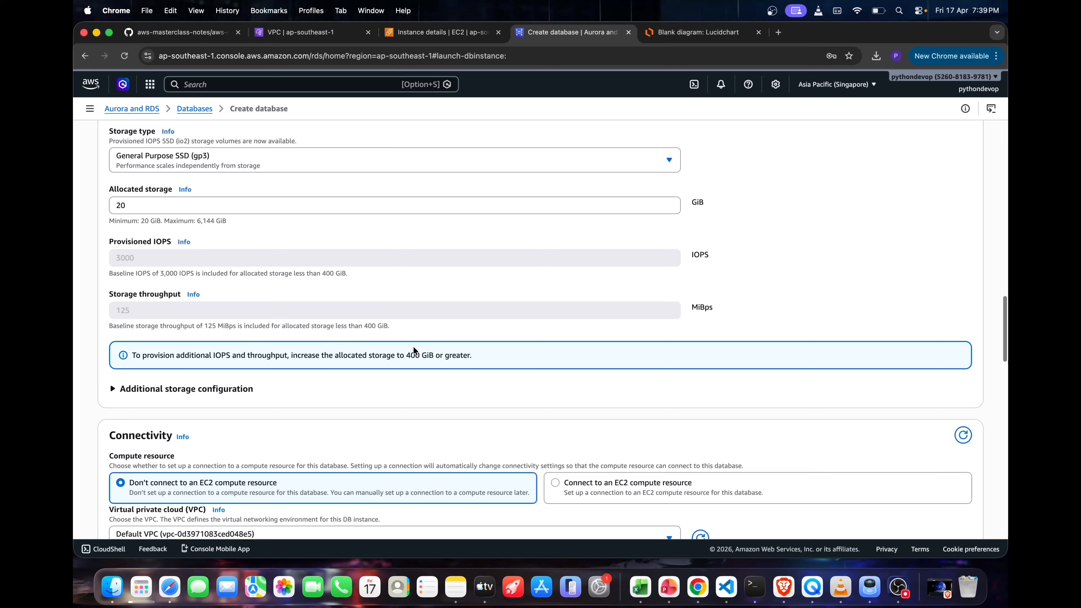
pyautogui.scroll(-2, 414, 350)
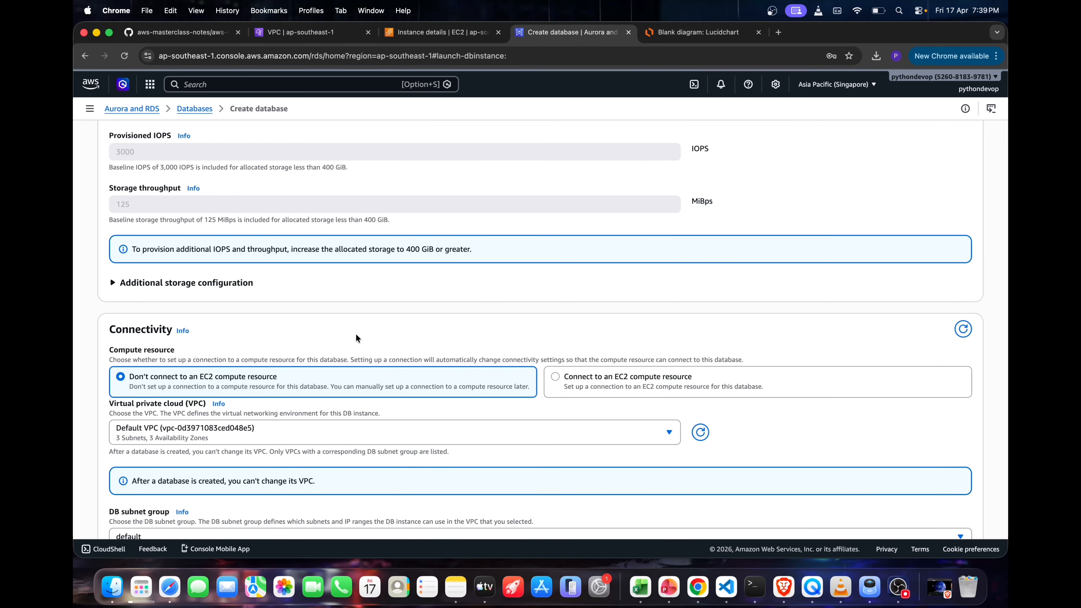
pyautogui.scroll(-1, 355, 337)
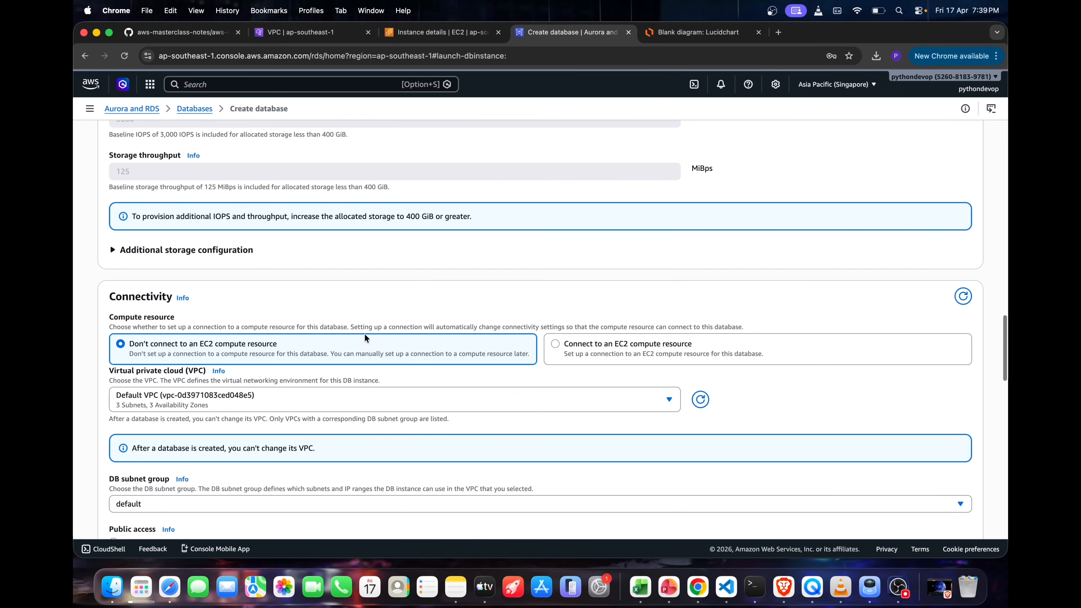
pyautogui.click(525, 398)
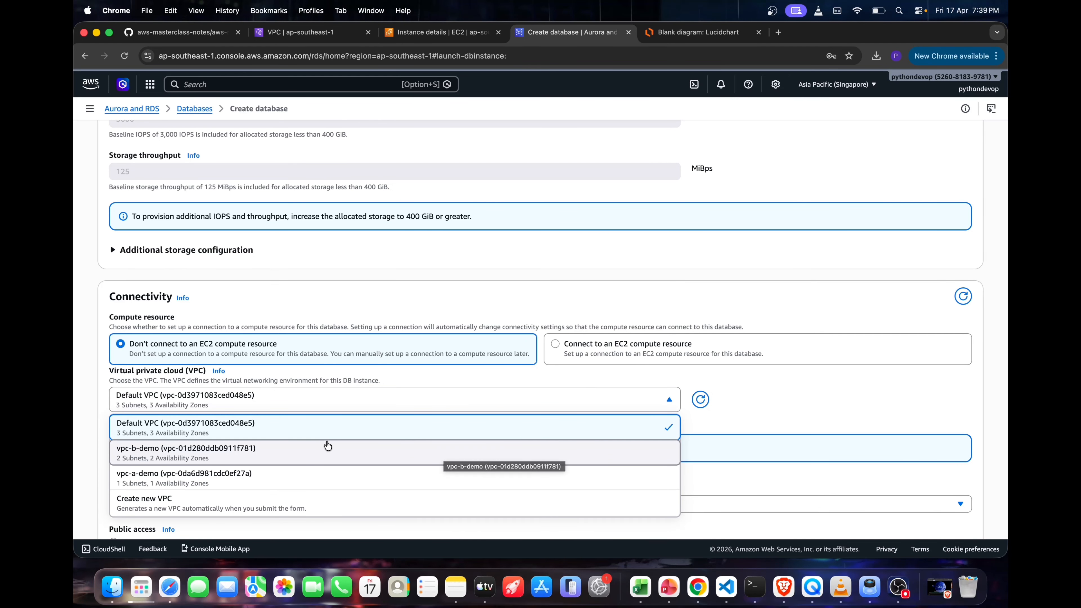
pyautogui.click(187, 458)
# Choose to create a new VPC security group for the database and name it sgdemo
pyautogui.scroll(-3, 276, 448)
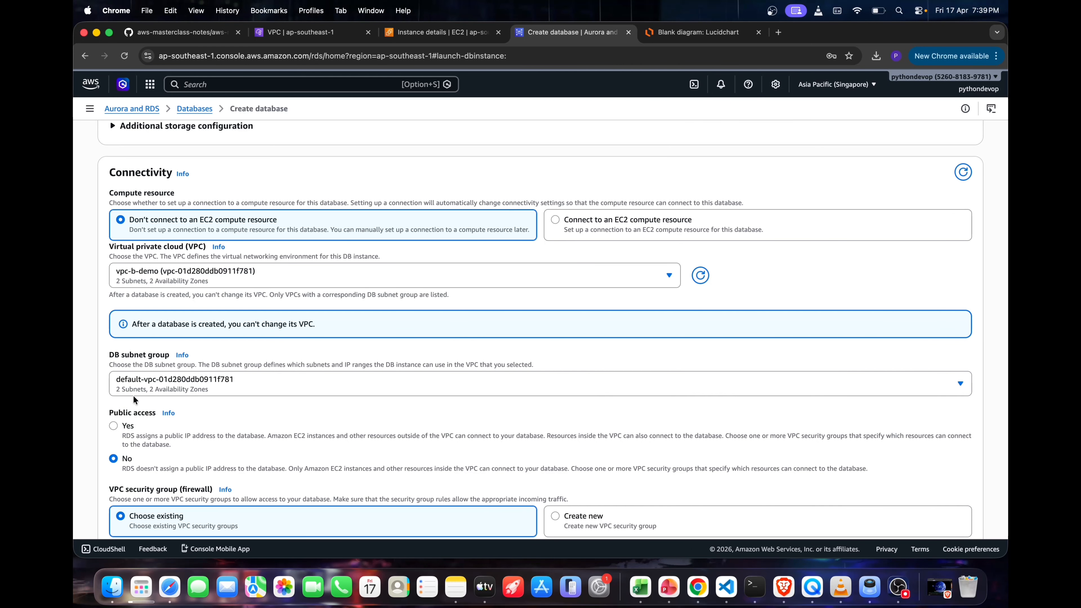
pyautogui.scroll(-1, 181, 393)
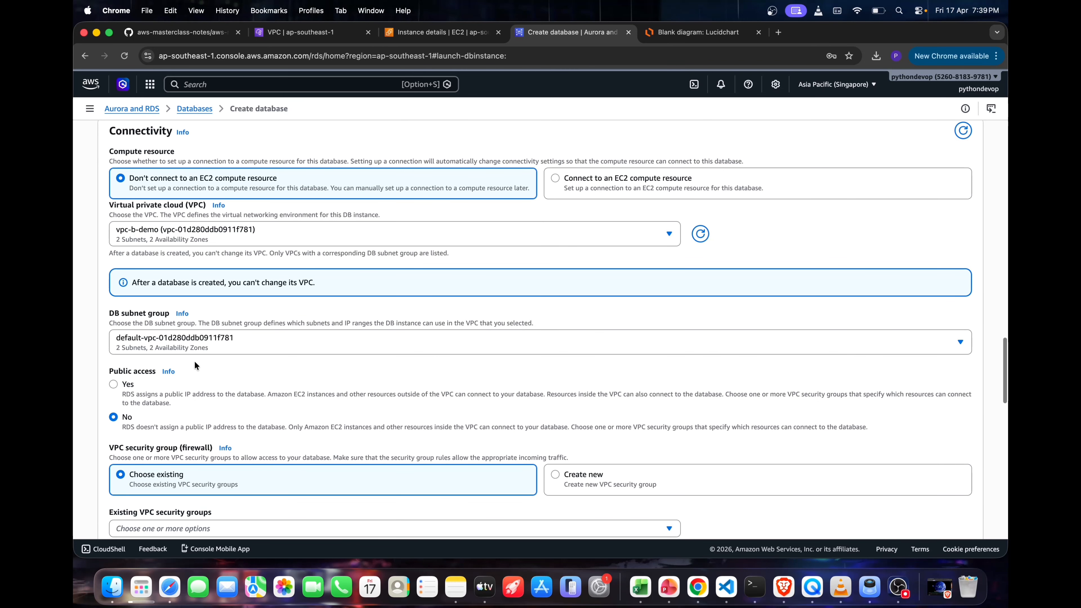
pyautogui.scroll(-2, 226, 377)
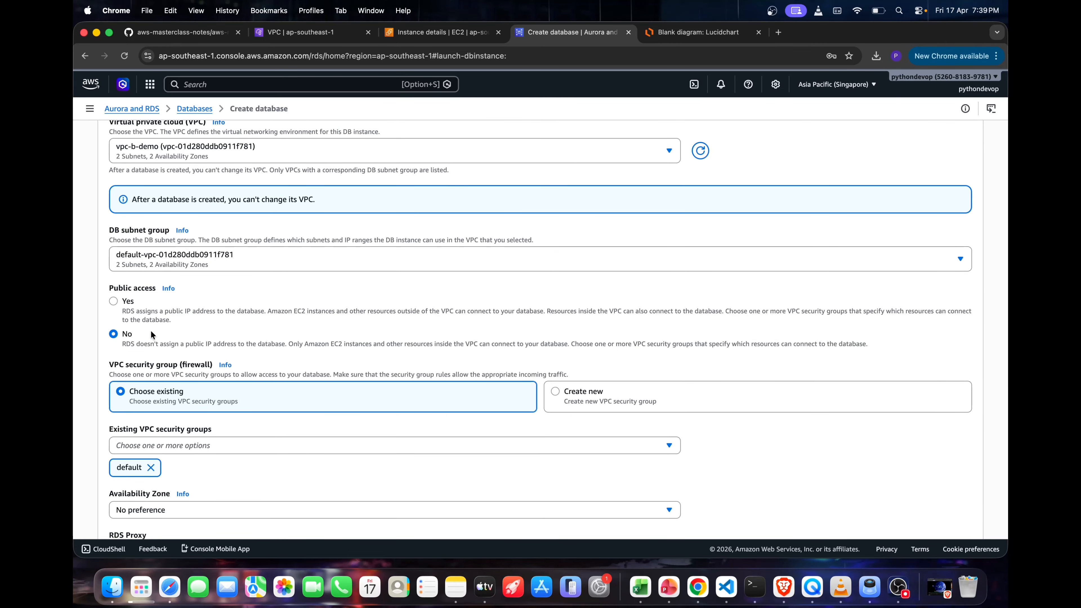
pyautogui.scroll(-1, 298, 392)
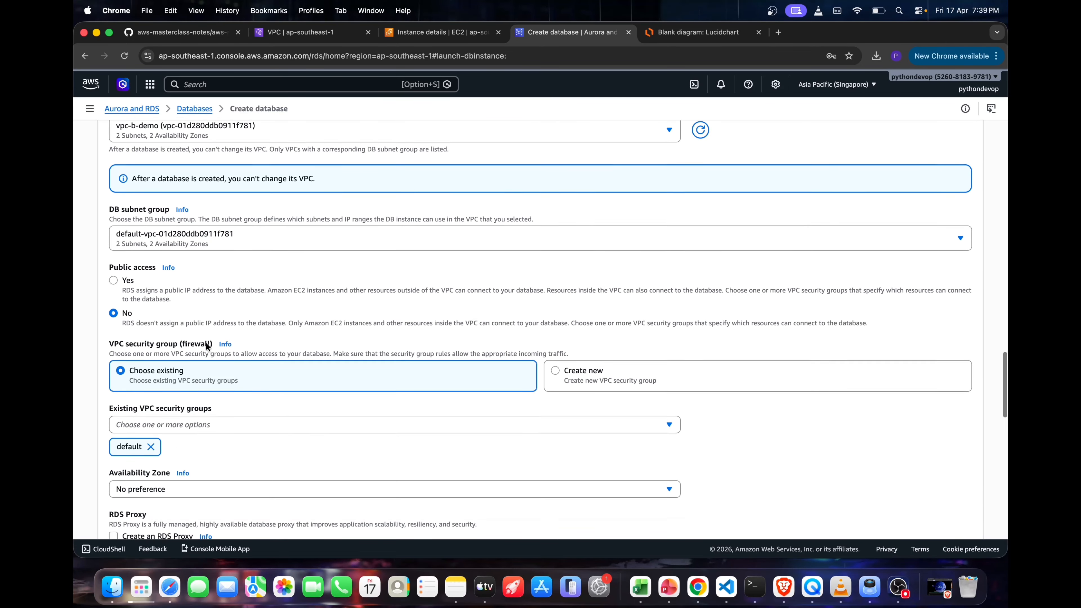
pyautogui.tripleClick(185, 344)
pyautogui.click(596, 374)
pyautogui.click(359, 423)
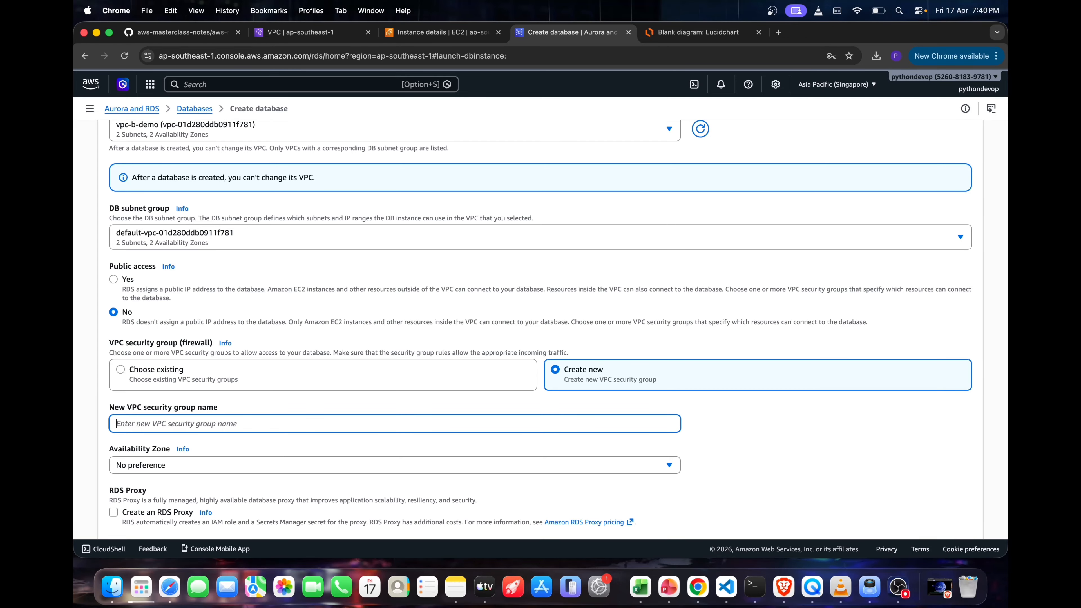
pyautogui.write('sgdemo')
# Set the database's Availability Zone to ap-southeast-1a
pyautogui.scroll(-2, 241, 401)
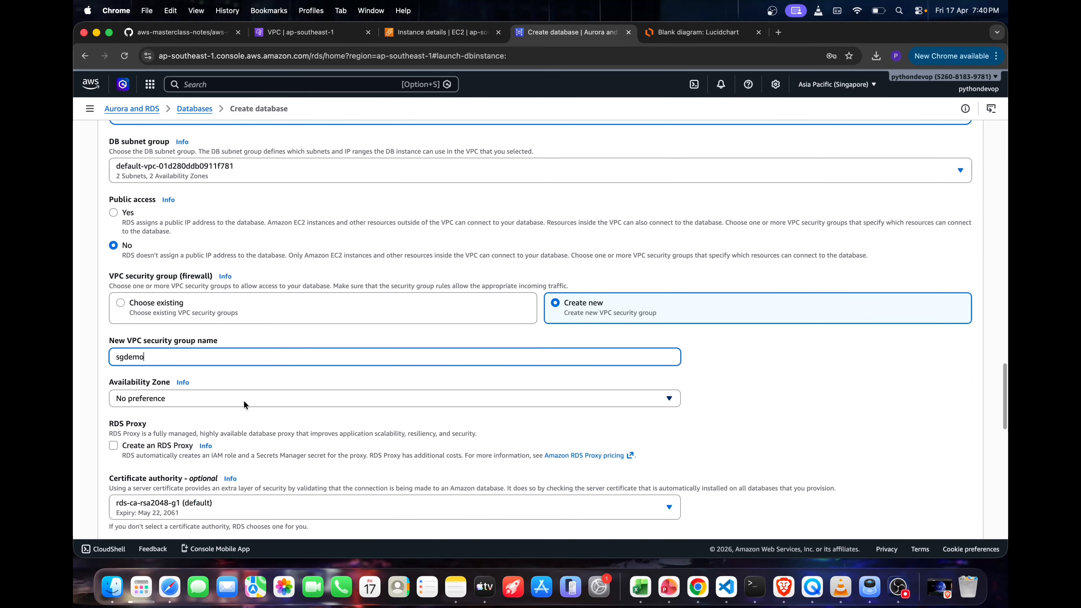
pyautogui.click(242, 400)
pyautogui.click(209, 435)
# Review the Database Insights monitoring modes and the available Performance Insights retention periods
pyautogui.scroll(-4, 153, 443)
pyautogui.scroll(-10, 270, 410)
pyautogui.scroll(4, 393, 401)
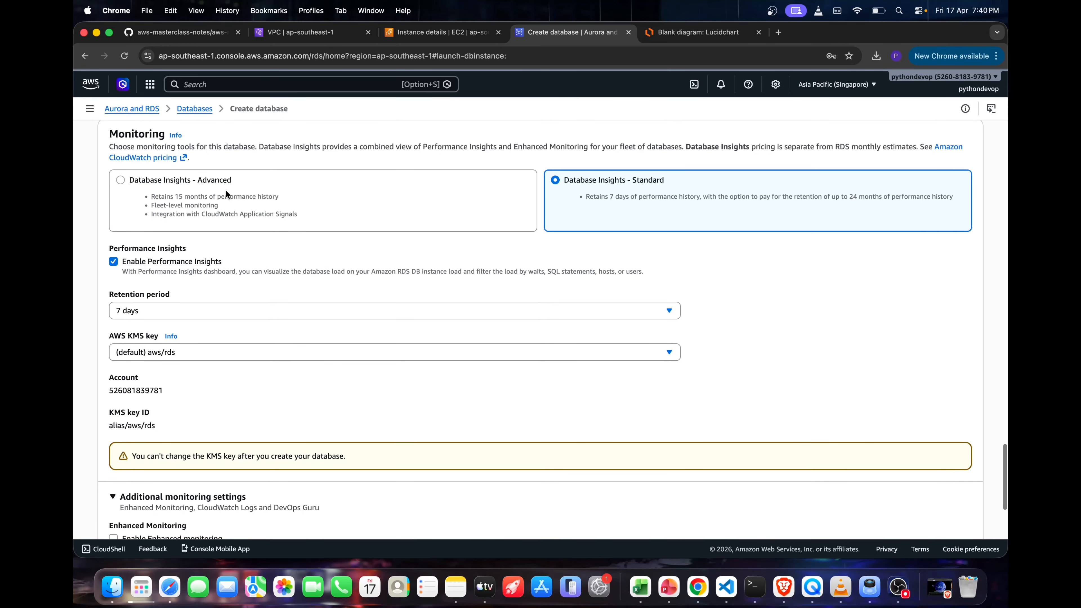
pyautogui.scroll(1, 242, 183)
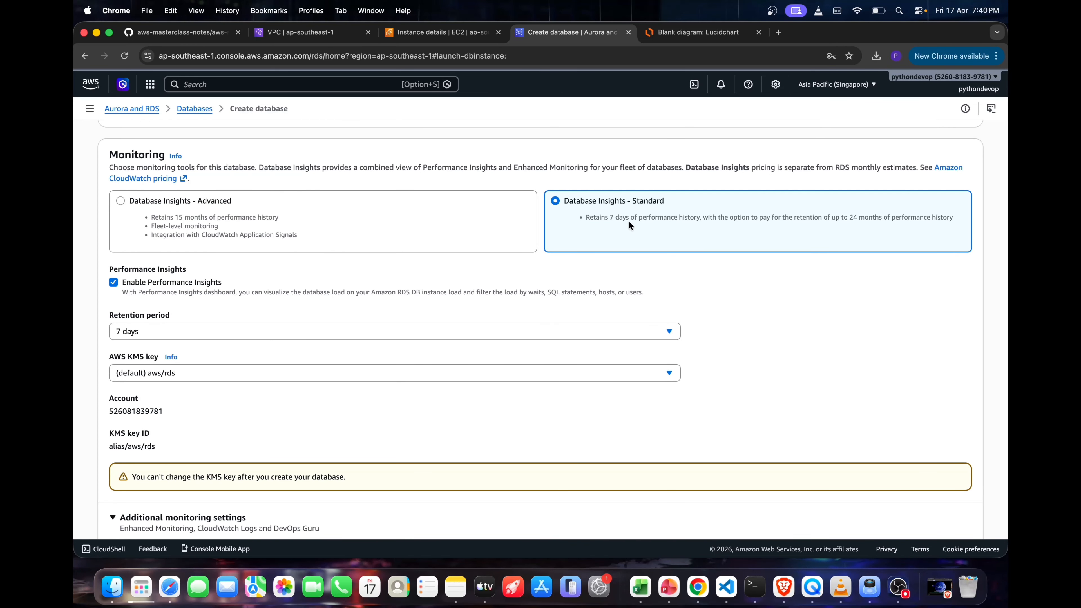
pyautogui.scroll(-2, 658, 225)
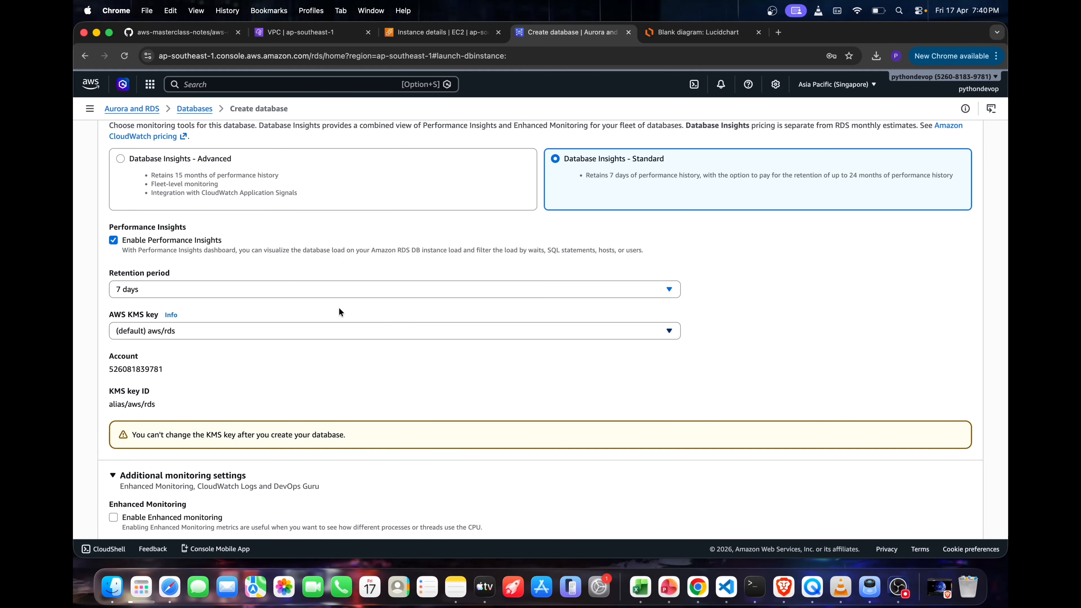
pyautogui.click(260, 291)
pyautogui.scroll(-12, 224, 369)
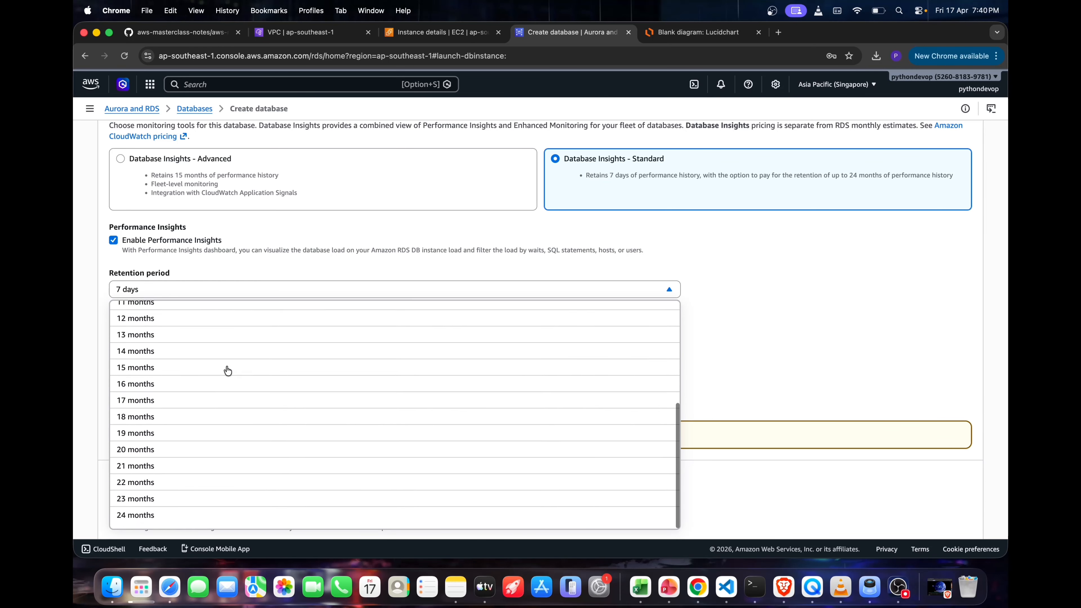
pyautogui.click(759, 195)
# Turn on DevOps Guru briefly to preview its tag and cost settings, and turn it off again
pyautogui.scroll(-3, 638, 209)
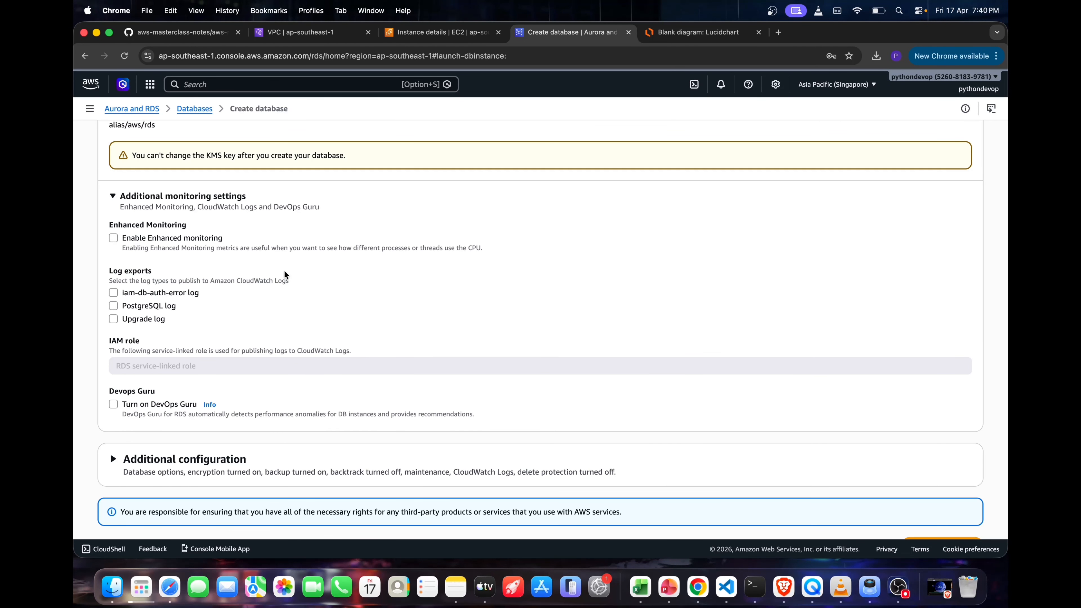
pyautogui.scroll(-2, 284, 270)
pyautogui.scroll(-1, 168, 350)
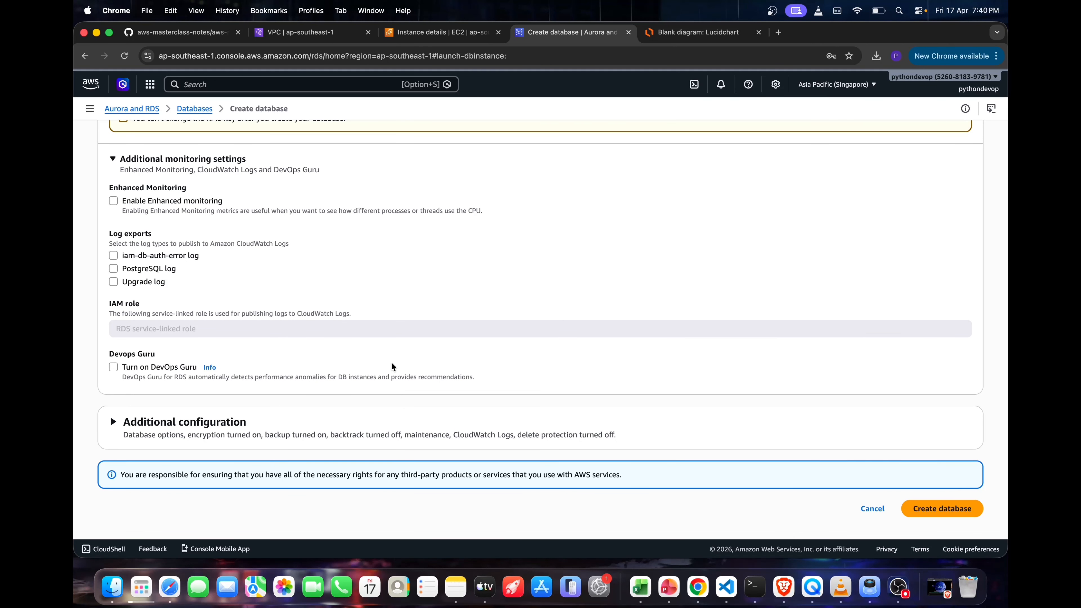
pyautogui.click(145, 373)
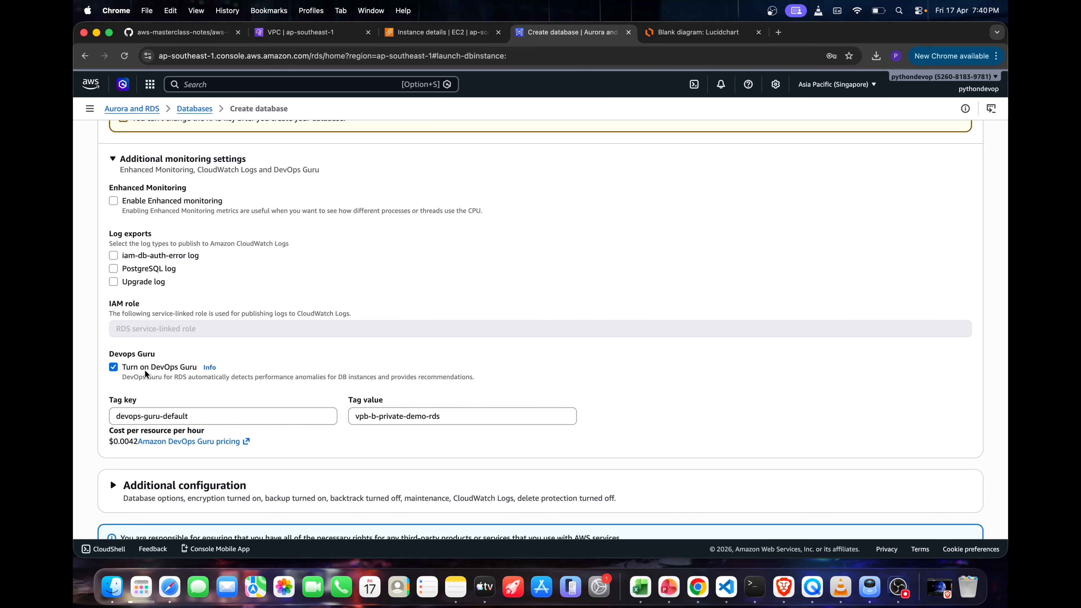
pyautogui.click(145, 373)
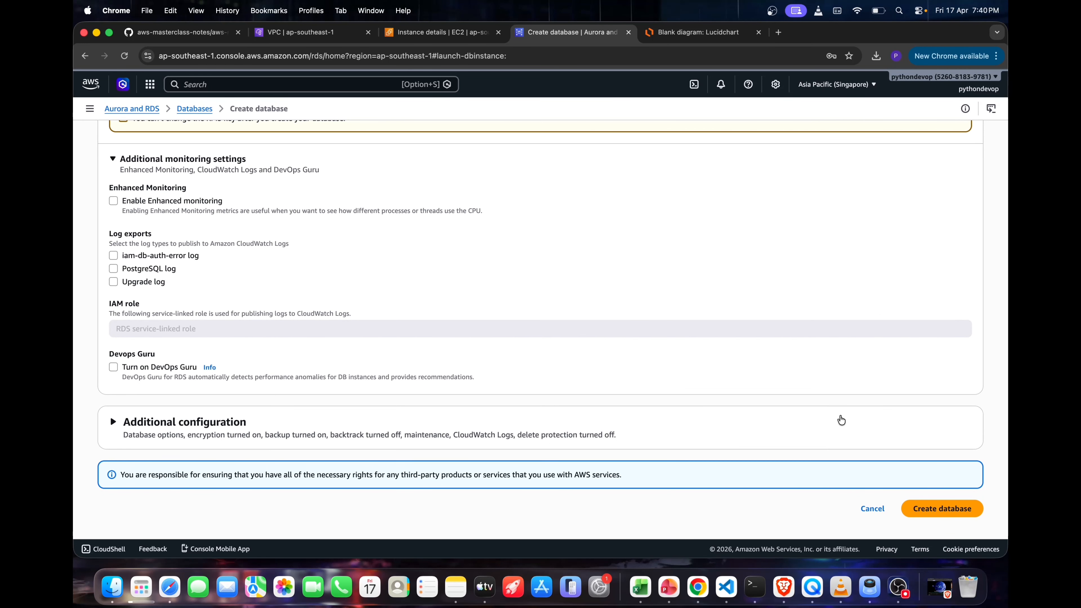
# Create the database, dismiss the browser's password warning and save the postgres login in the password manager
pyautogui.click(945, 514)
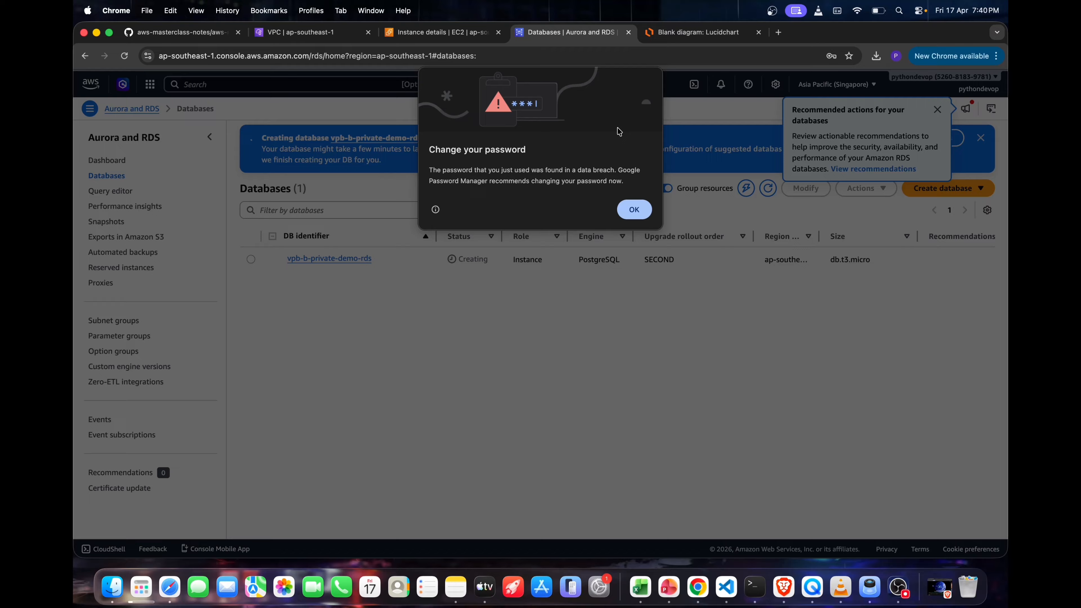
pyautogui.click(634, 208)
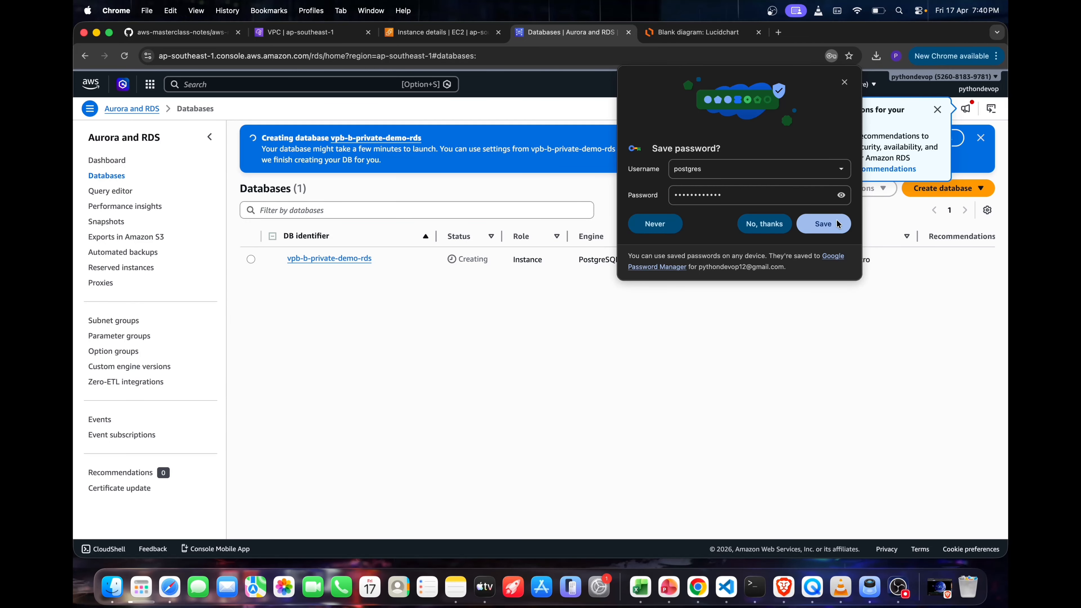
pyautogui.click(823, 224)
# Open the details of vpb-b-private-demo-rds, select the Endpoints connection view, and examine its subnets, security group and public accessibility
pyautogui.click(329, 258)
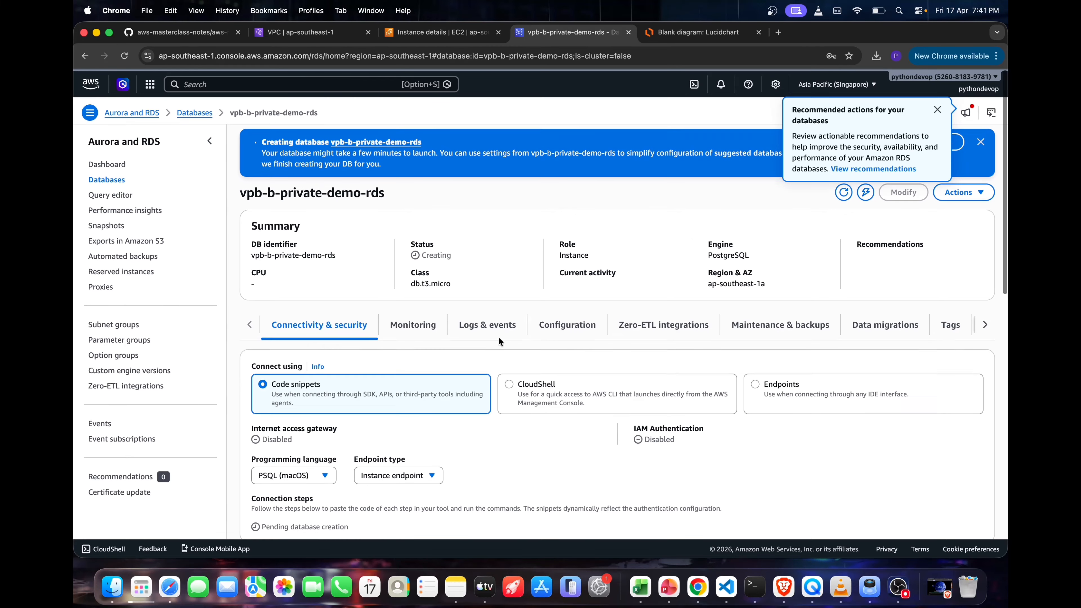
pyautogui.scroll(-2, 817, 260)
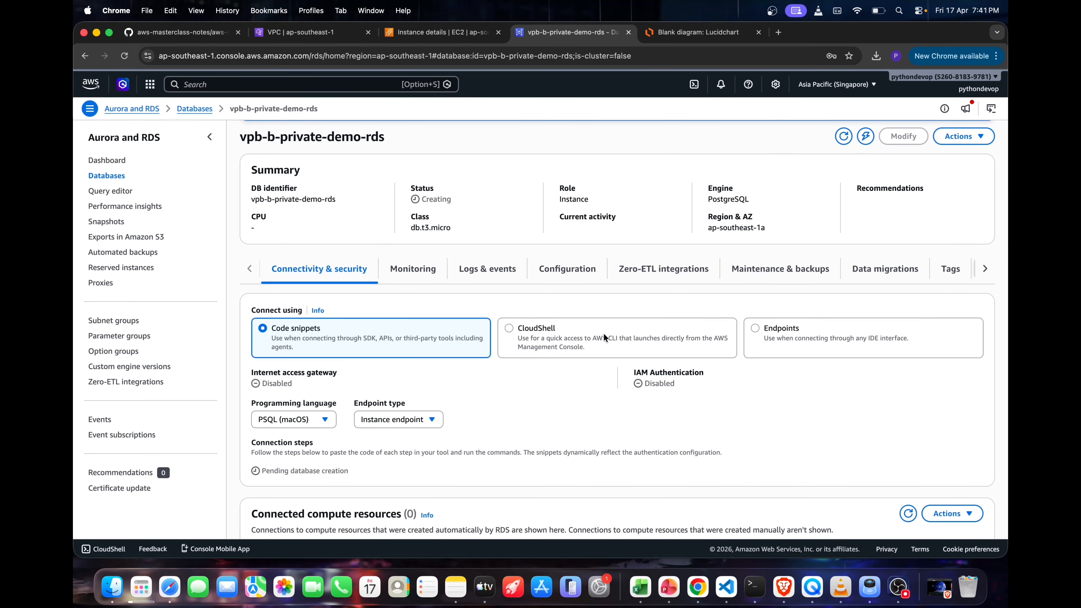
pyautogui.click(766, 336)
pyautogui.scroll(-4, 531, 401)
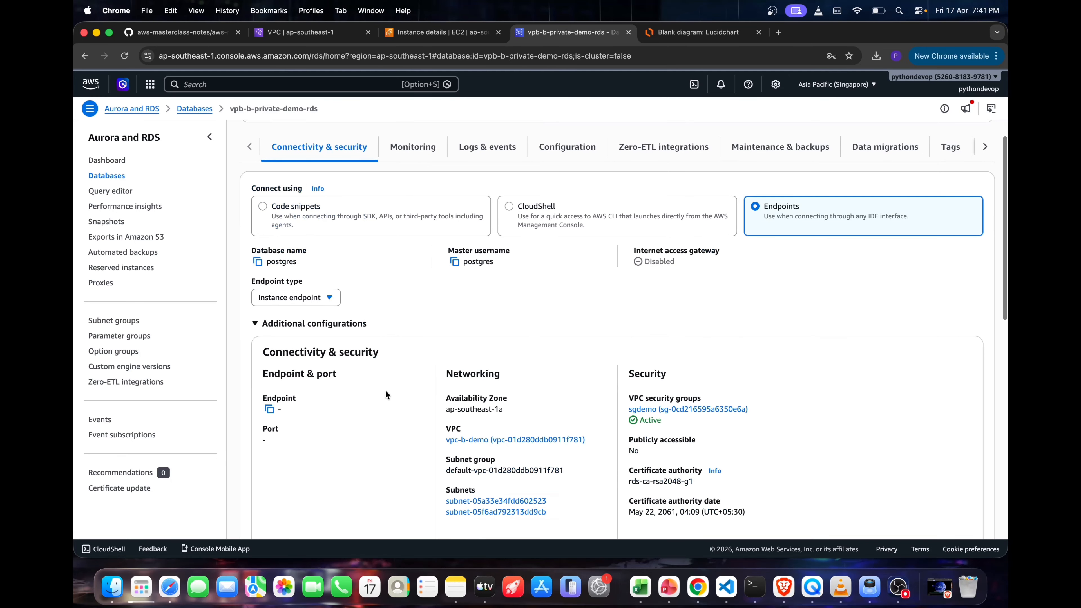
pyautogui.scroll(-2, 551, 358)
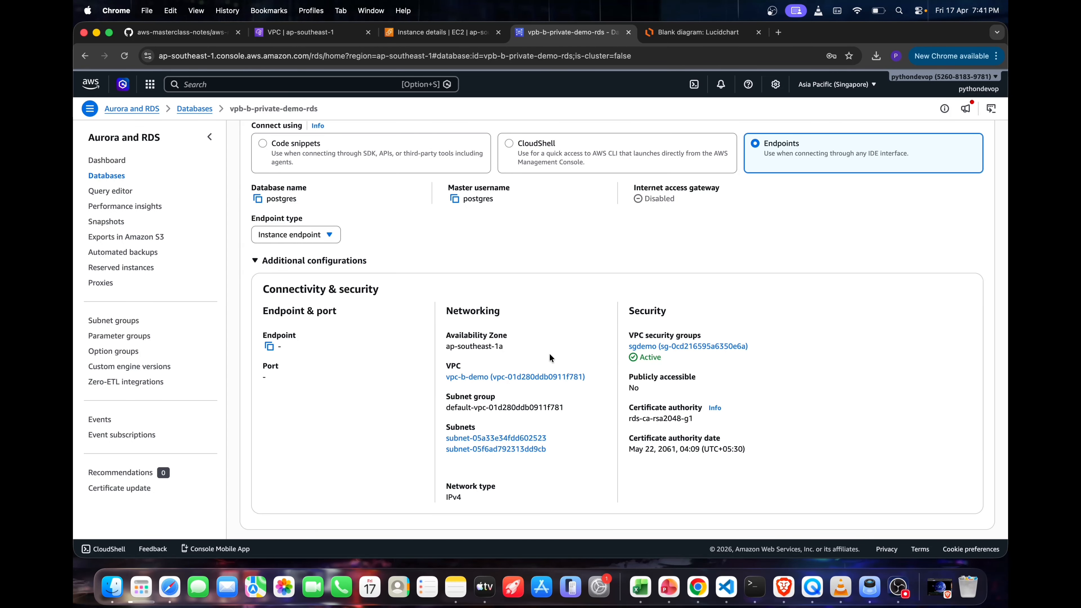
pyautogui.moveTo(571, 453); pyautogui.dragTo(514, 439)
pyautogui.moveTo(760, 347); pyautogui.dragTo(621, 345)
pyautogui.moveTo(513, 344); pyautogui.dragTo(628, 396)
pyautogui.click(655, 393)
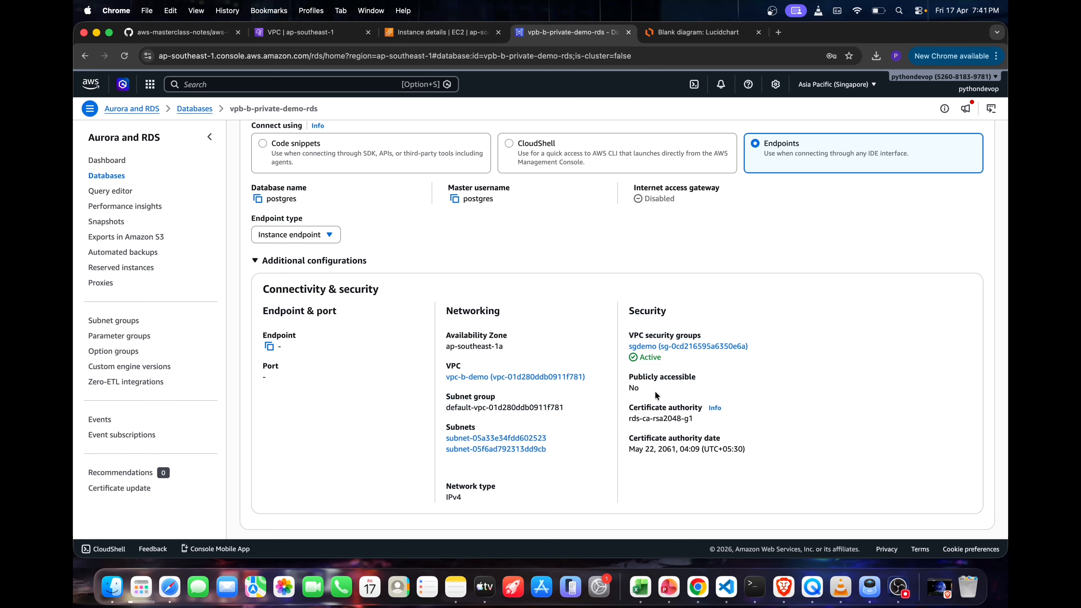
# Review the database's CloudWatch monitoring metrics and its logs and events
pyautogui.scroll(5, 655, 395)
pyautogui.click(419, 216)
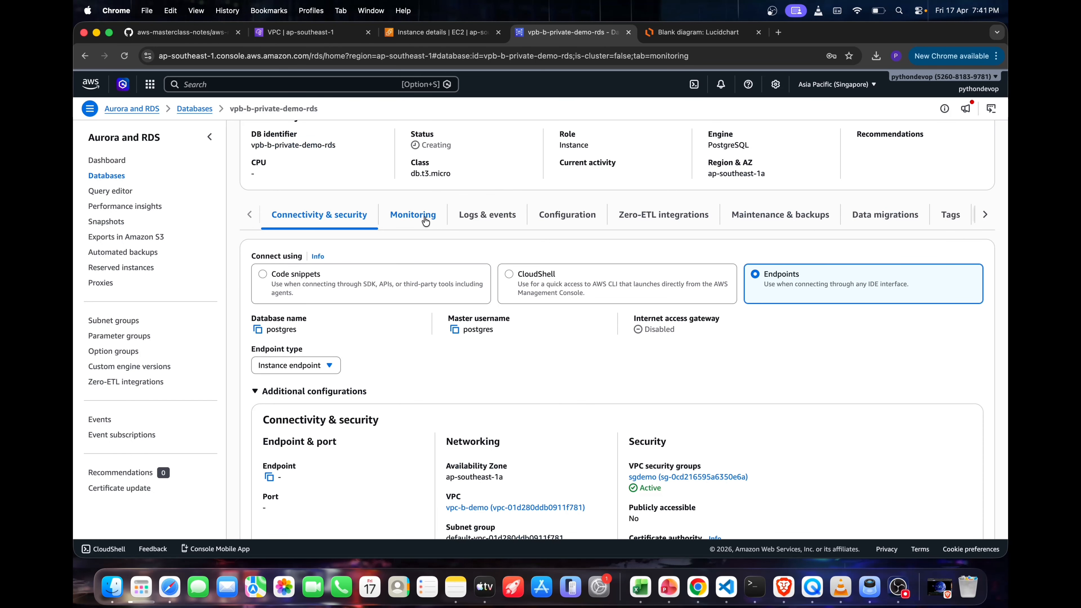
pyautogui.scroll(-2, 453, 395)
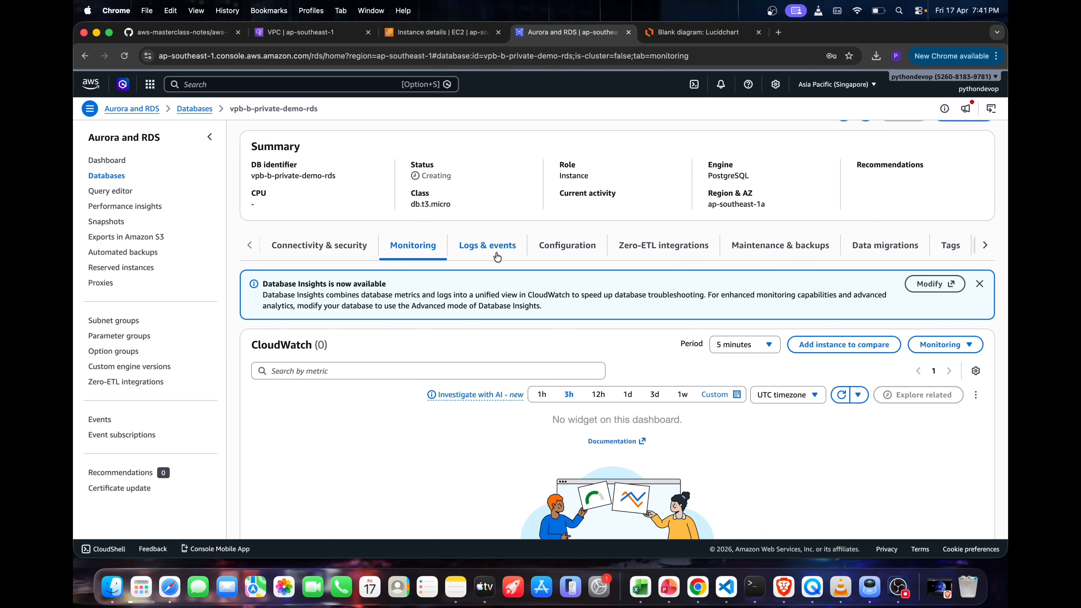
pyautogui.click(488, 245)
pyautogui.scroll(-3, 584, 313)
pyautogui.scroll(2, 584, 315)
pyautogui.scroll(3, 584, 314)
# Examine the database's configuration details, including instance class, engine version, availability and primary storage
pyautogui.click(589, 322)
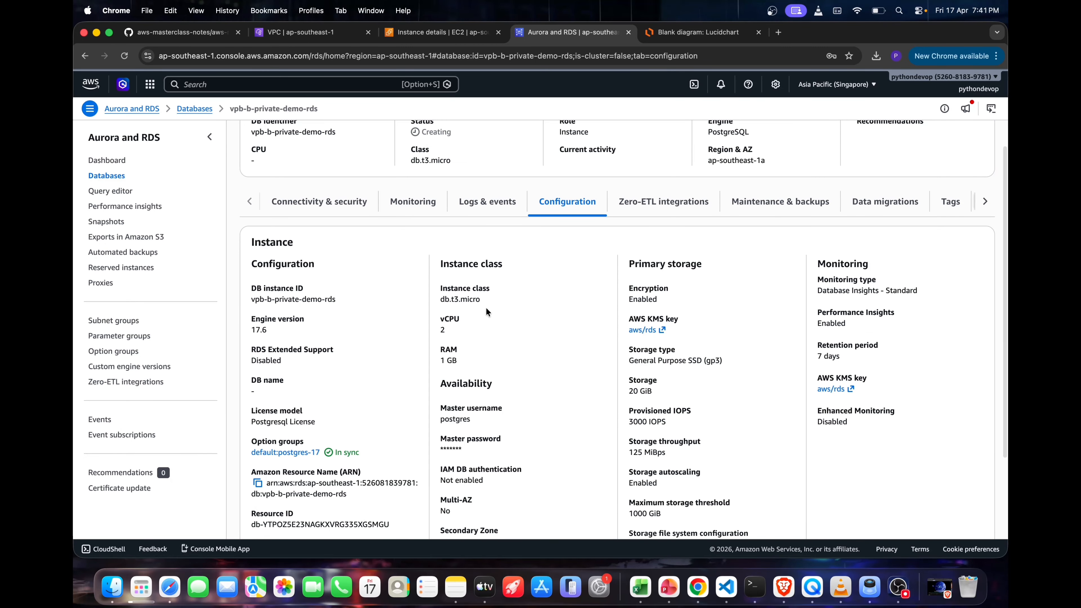
pyautogui.doubleClick(477, 298)
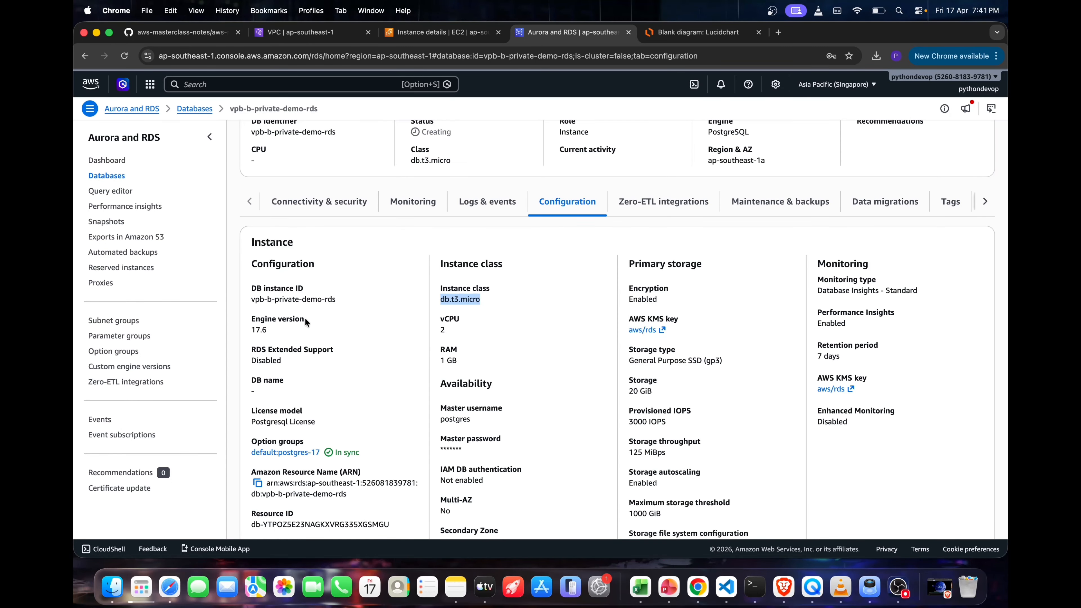
pyautogui.scroll(-3, 336, 411)
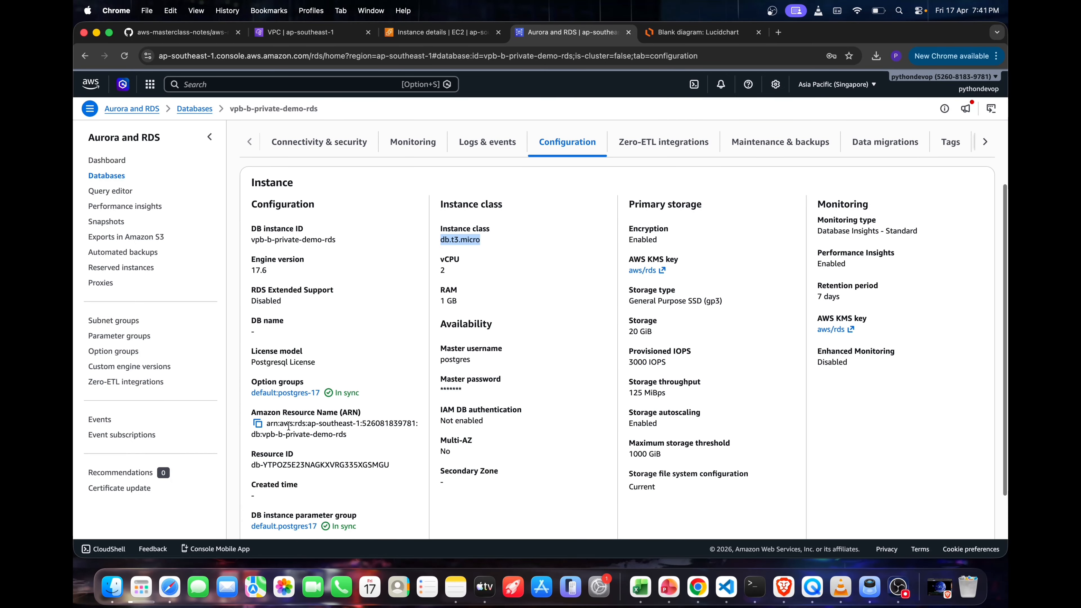
pyautogui.scroll(-2, 422, 429)
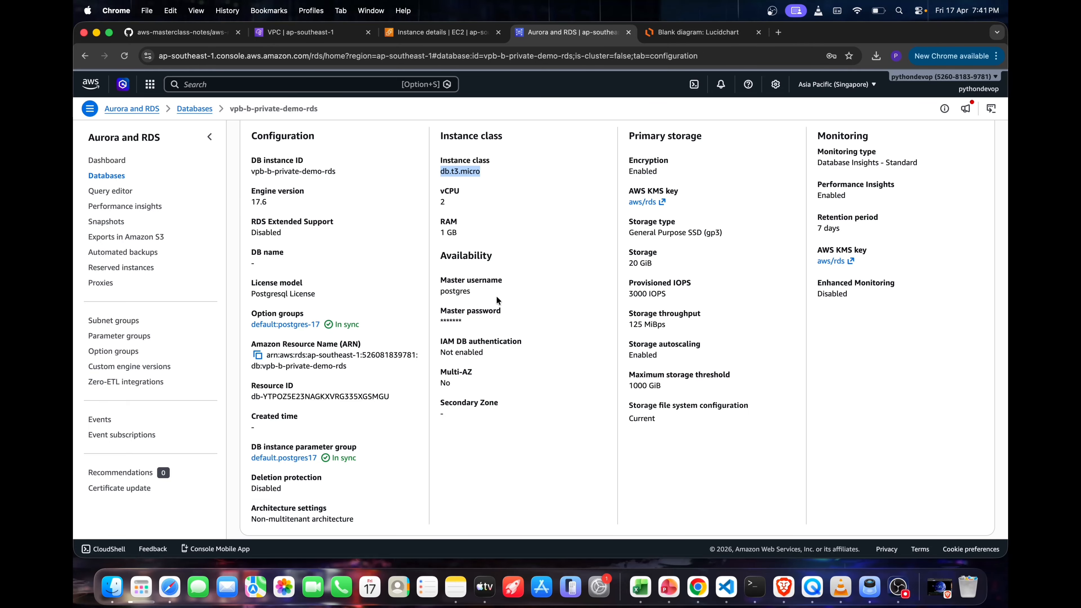
# View the database's Zero-ETL integrations and its maintenance and backup settings
pyautogui.scroll(10, 483, 298)
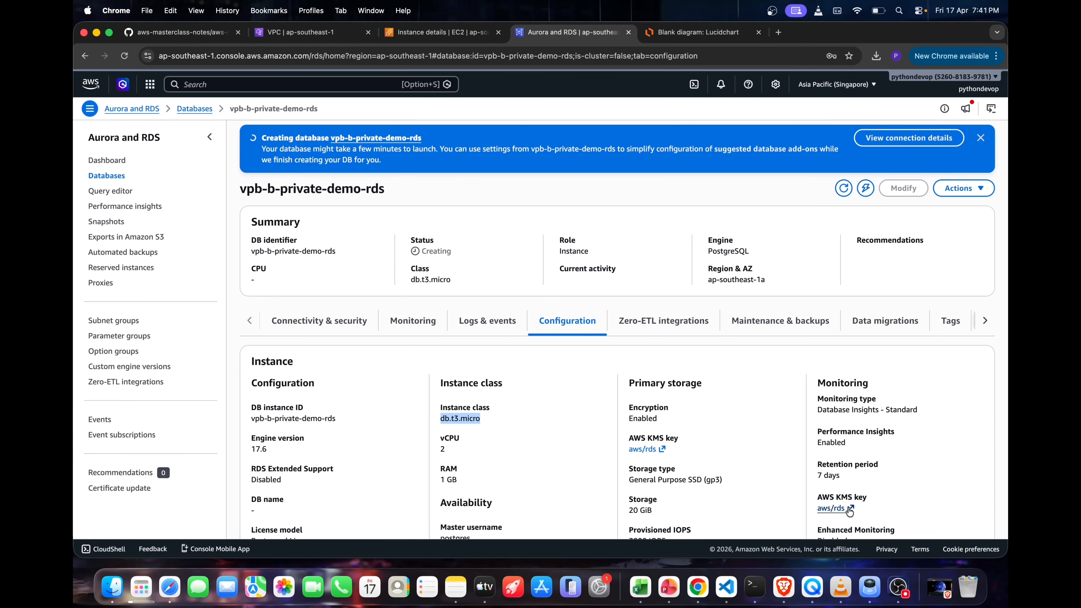
pyautogui.click(670, 321)
pyautogui.click(770, 317)
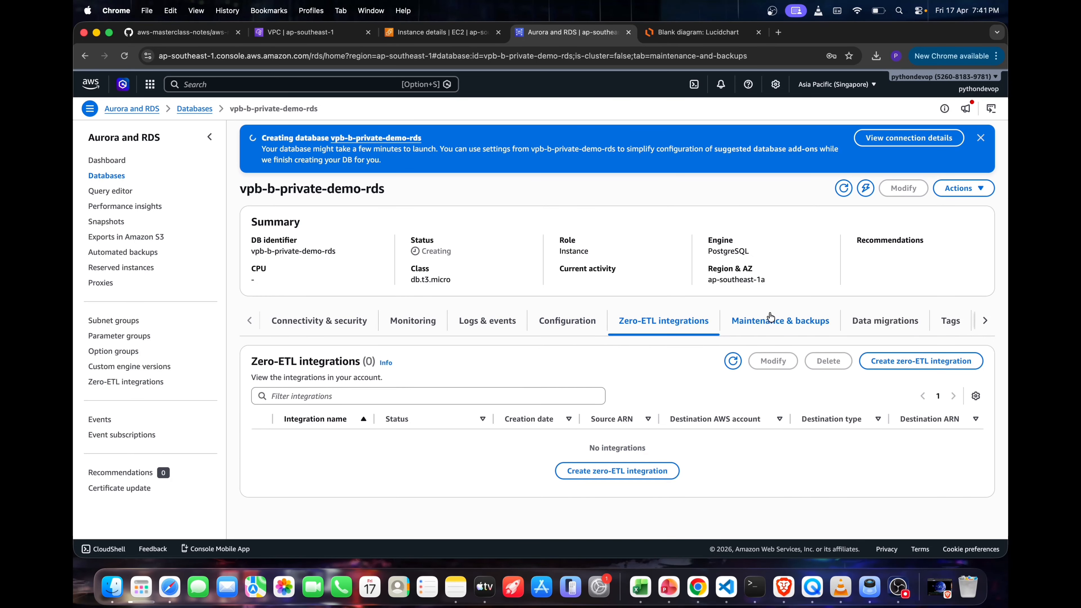
# Review the database's connectivity settings, its availability status and the code snippets for connecting with psql
pyautogui.click(277, 326)
pyautogui.scroll(-13, 526, 365)
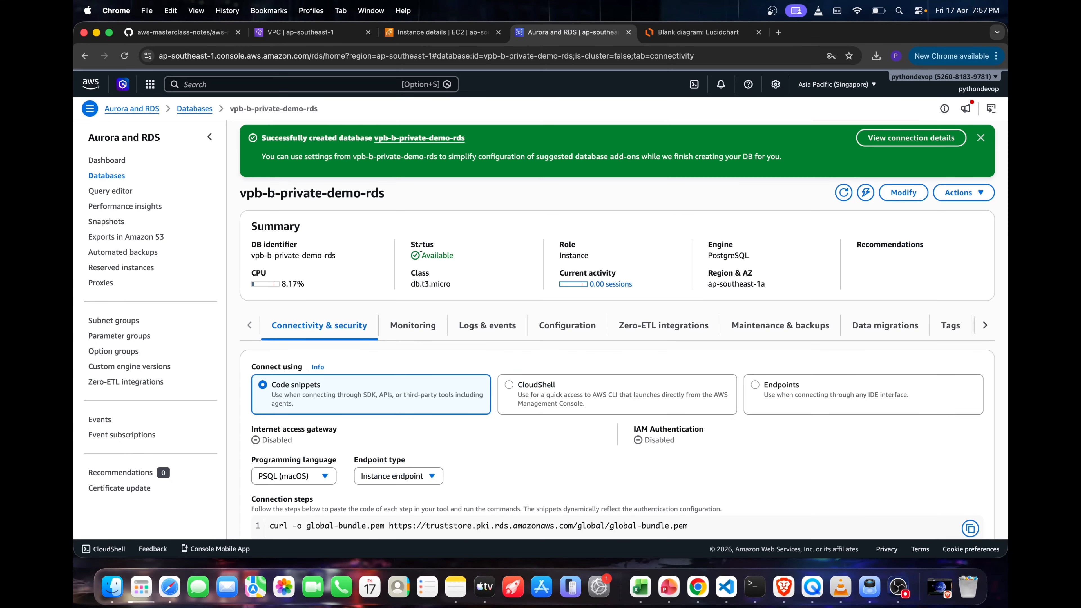
pyautogui.doubleClick(422, 244)
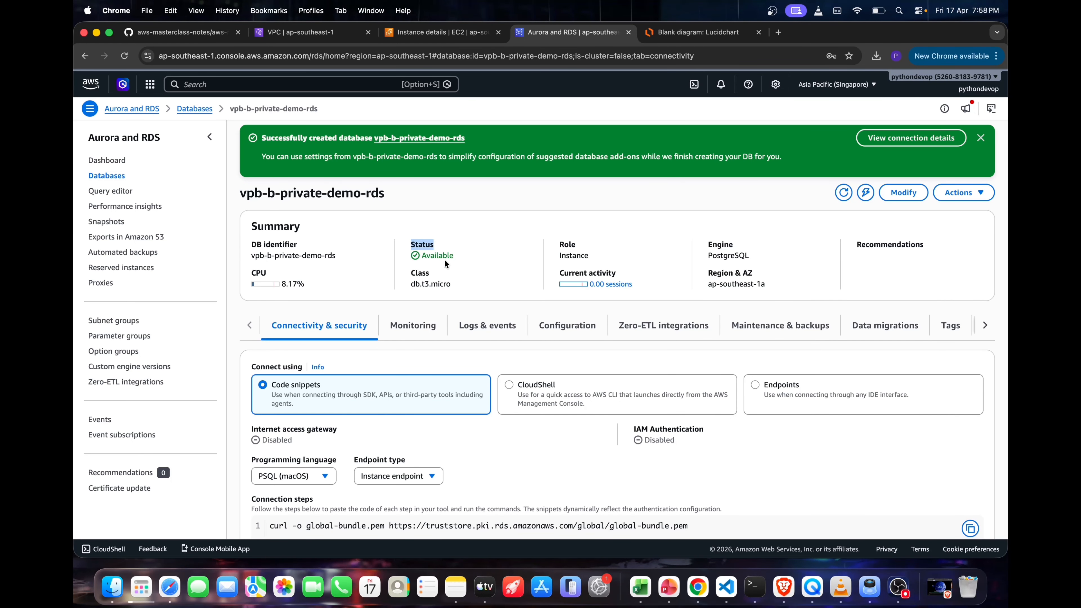
pyautogui.click(430, 240)
pyautogui.scroll(-3, 443, 251)
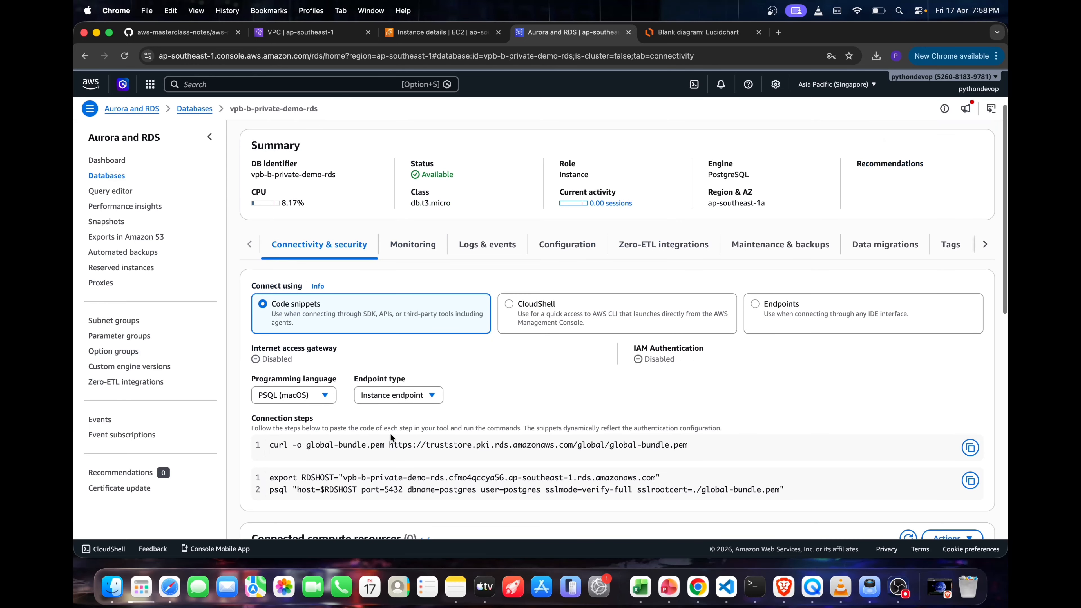
pyautogui.tripleClick(339, 455)
pyautogui.click(355, 469)
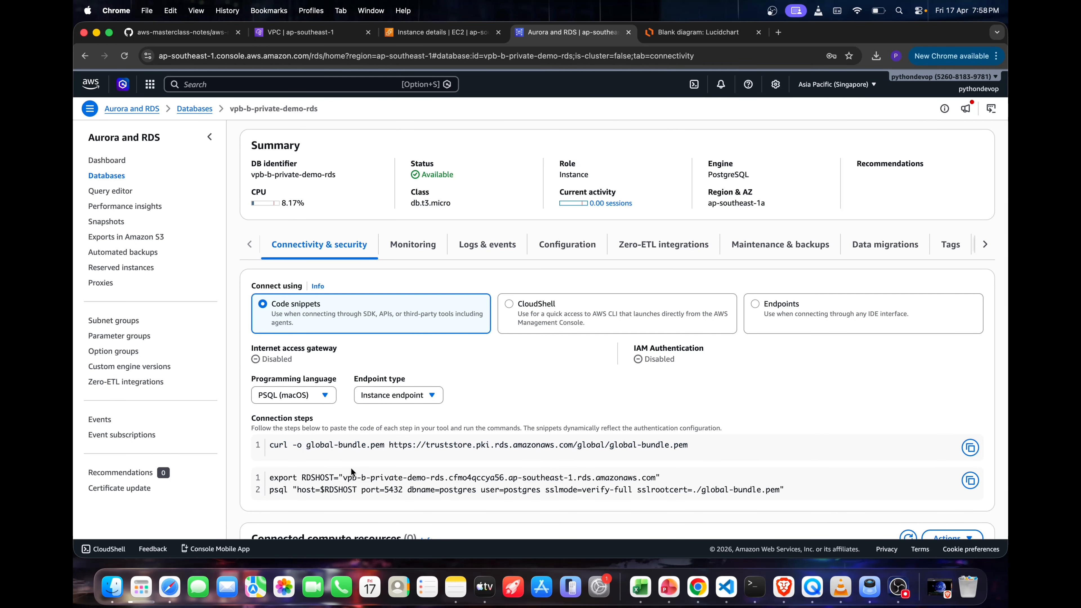
pyautogui.scroll(-2, 386, 408)
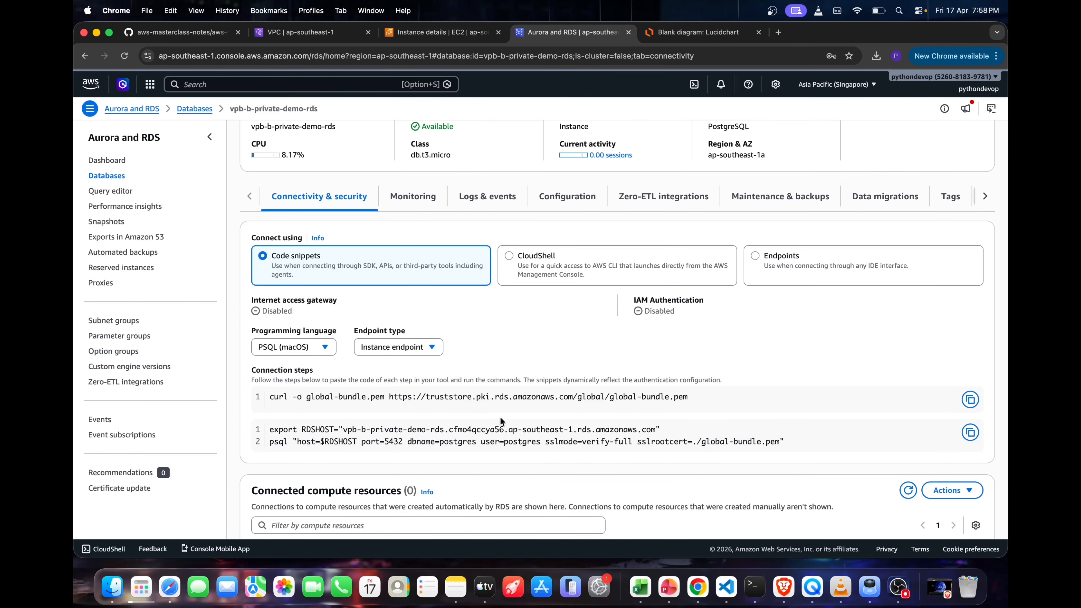
# Select the Endpoints connection view and examine the database's endpoint, port, networking and security settings
pyautogui.click(775, 266)
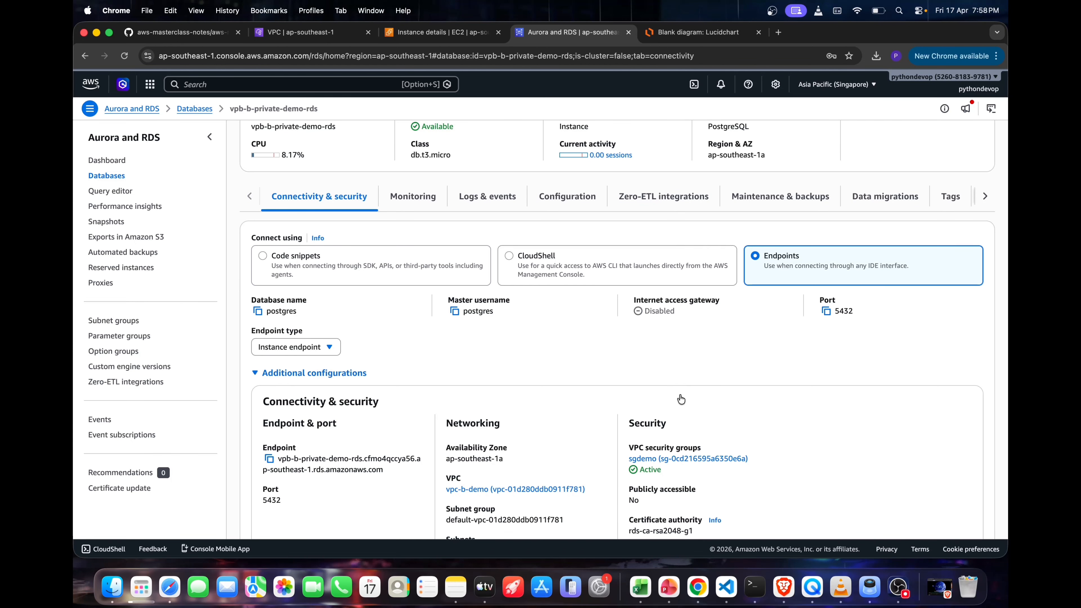
pyautogui.scroll(-2, 671, 413)
pyautogui.scroll(-5, 671, 412)
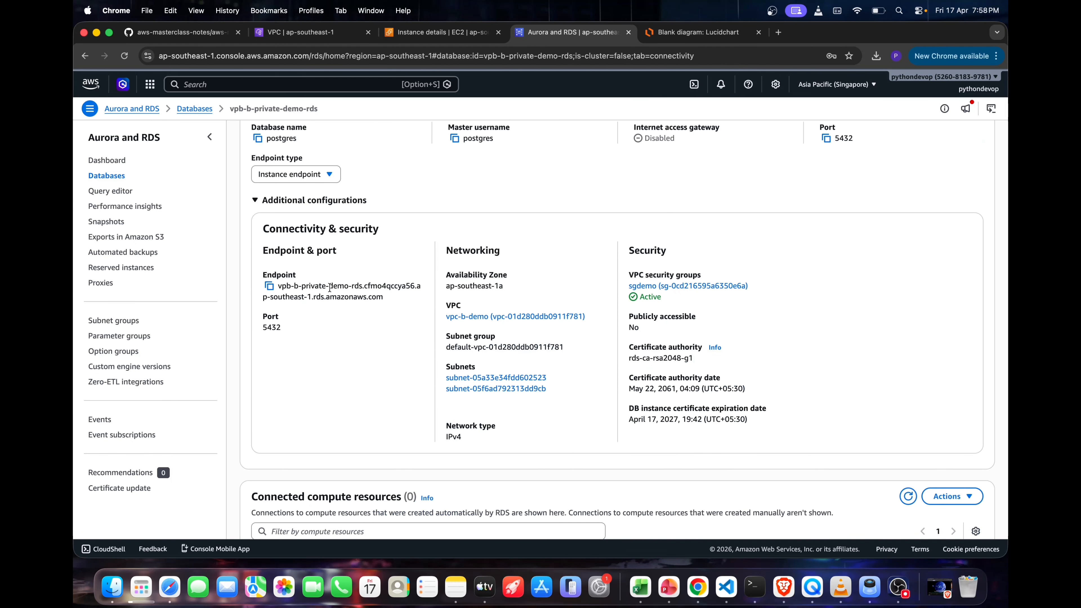
pyautogui.moveTo(363, 288); pyautogui.dragTo(281, 289)
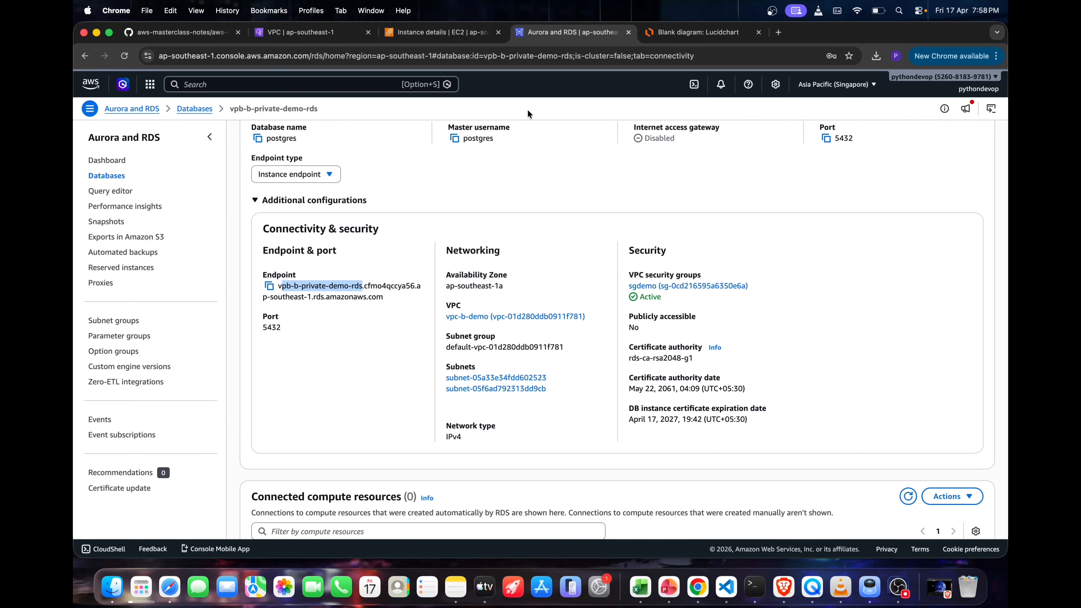
# Return to the ec2-demo instance details and locate the downloaded demo-key.pem file in its folder, then close that folder window
pyautogui.click(441, 35)
pyautogui.scroll(-1, 509, 184)
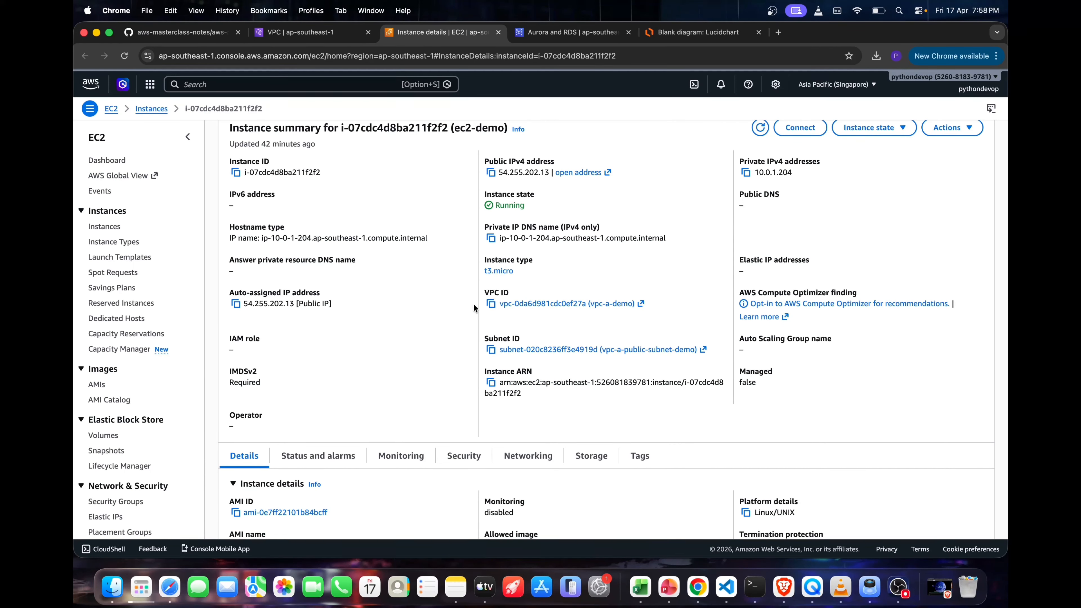
pyautogui.click(875, 56)
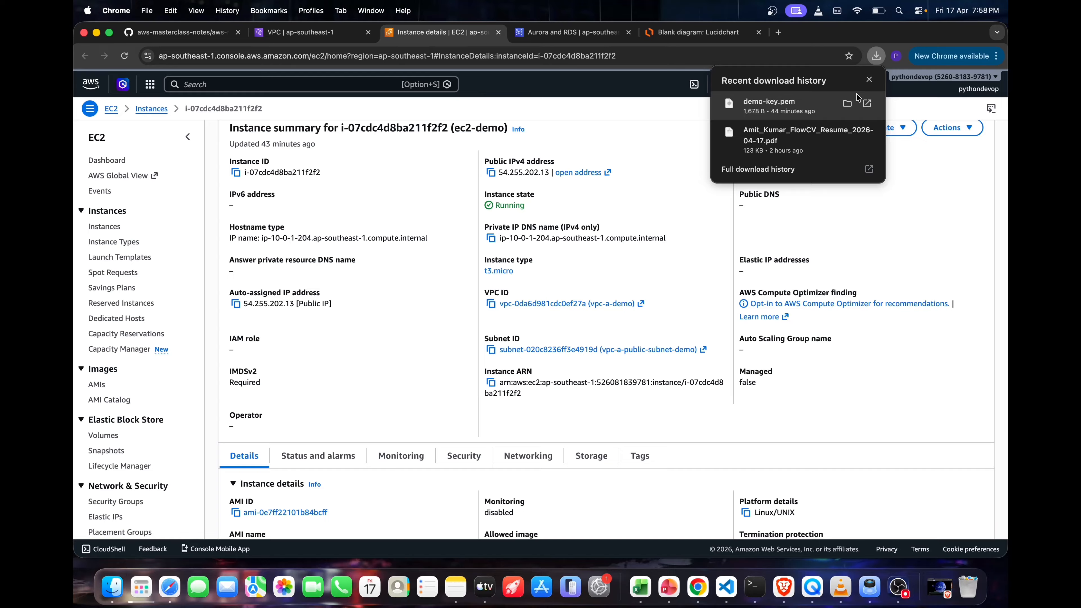
pyautogui.click(848, 105)
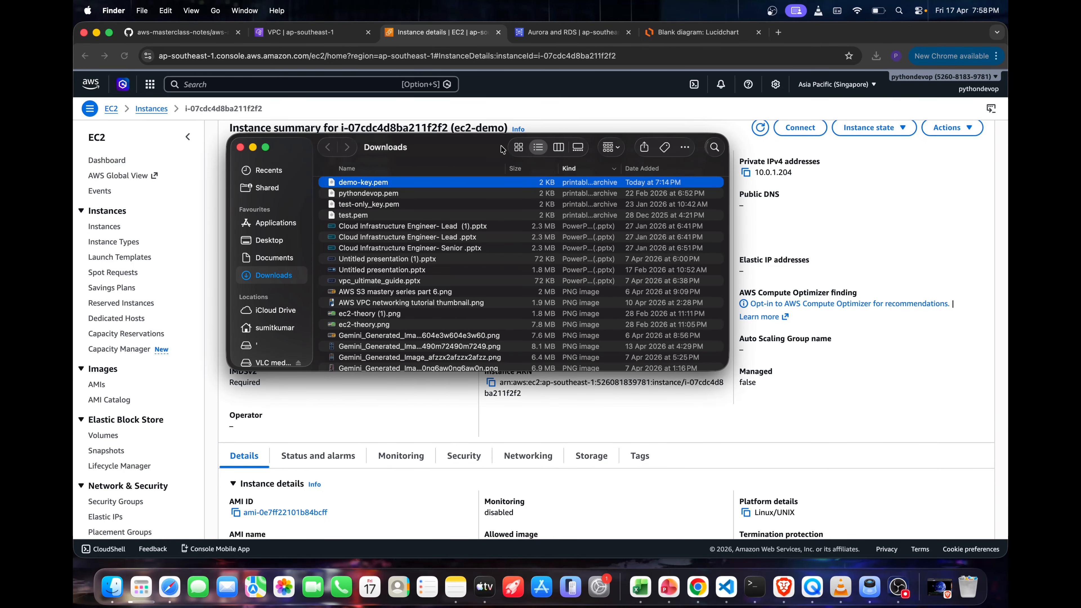
pyautogui.click(240, 148)
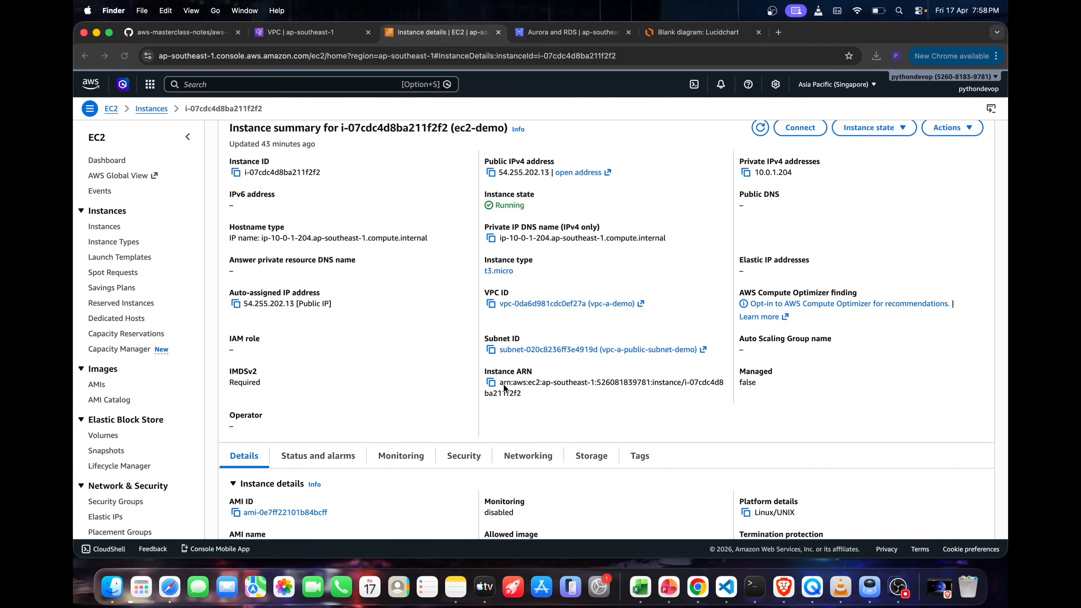
# Open Terminal, go to the Downloads folder and list its files
pyautogui.press('super+space')
pyautogui.write('terminal')
pyautogui.press('Return')
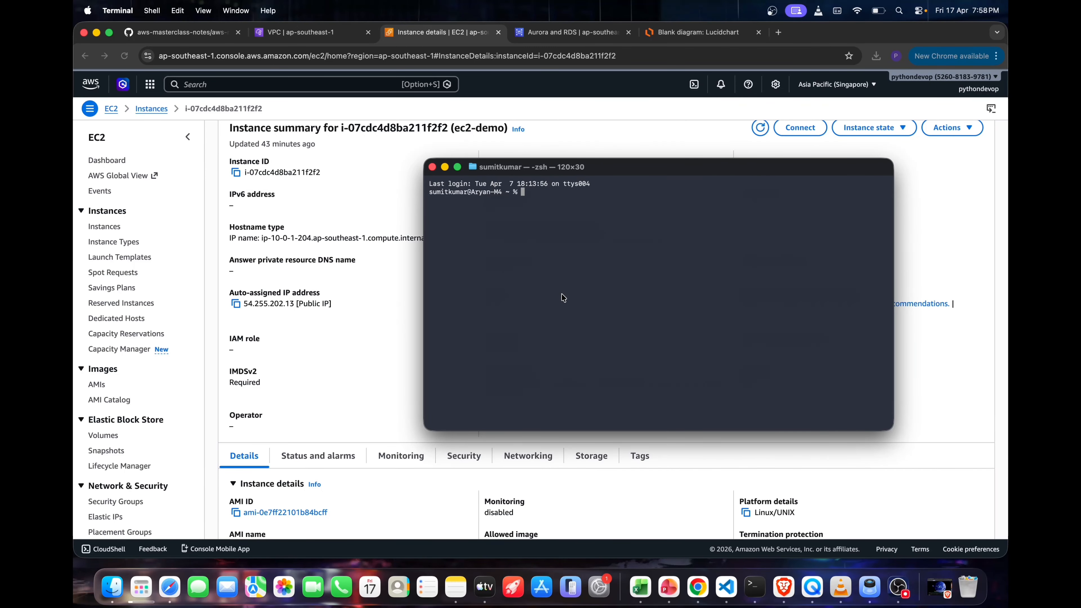
pyautogui.press('Return')
pyautogui.write('ls')
pyautogui.press('Return')
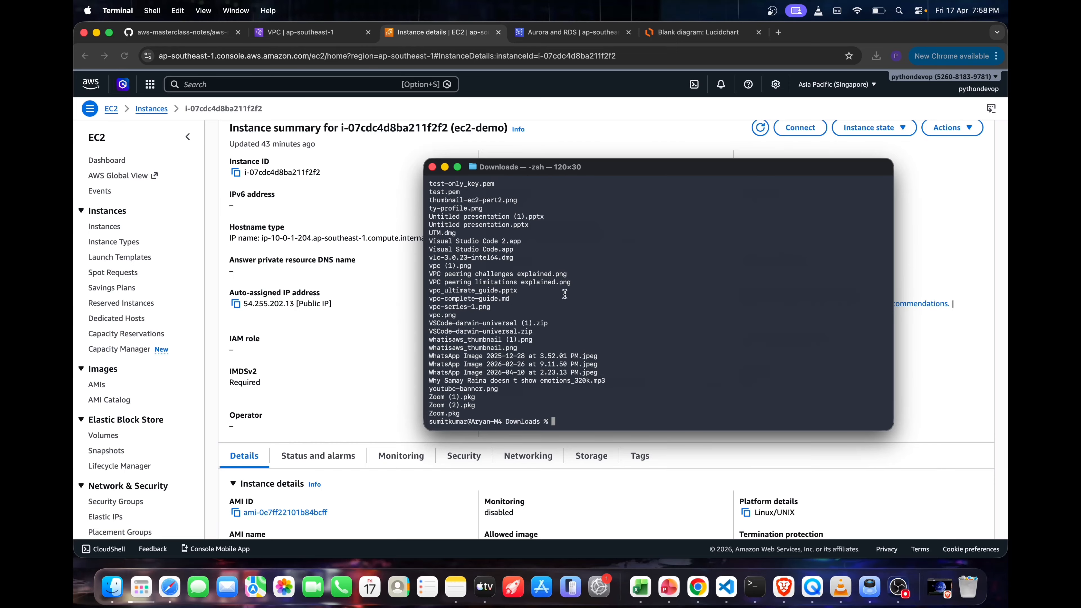
# Copy the key permission command from ec2-demo's SSH client instructions and run chmod 400 "demo-key.pem" in Terminal
pyautogui.click(321, 366)
pyautogui.scroll(-7, 321, 366)
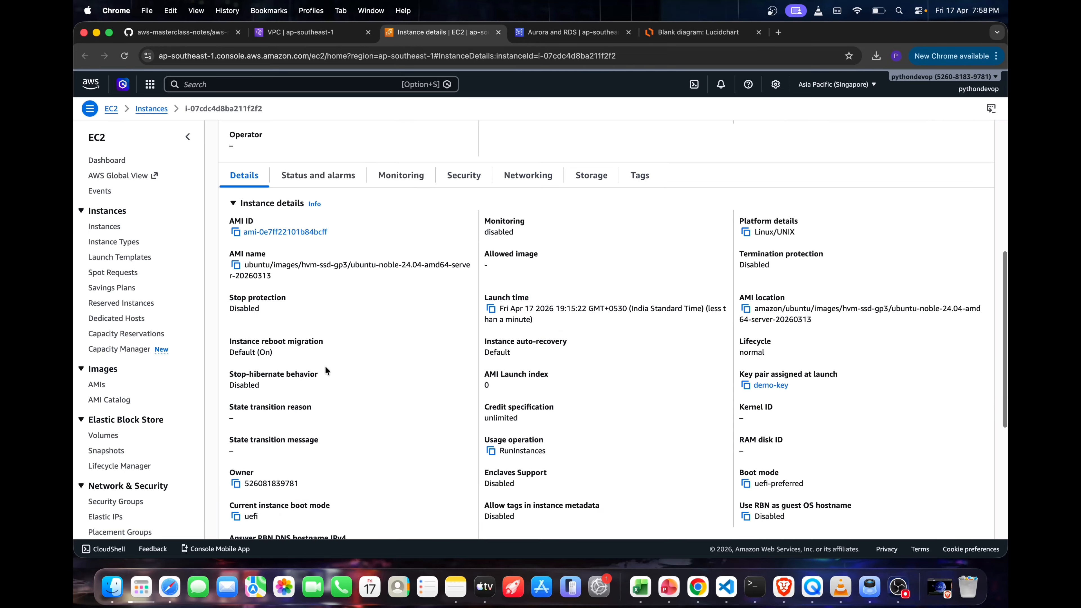
pyautogui.scroll(6, 325, 366)
pyautogui.click(800, 151)
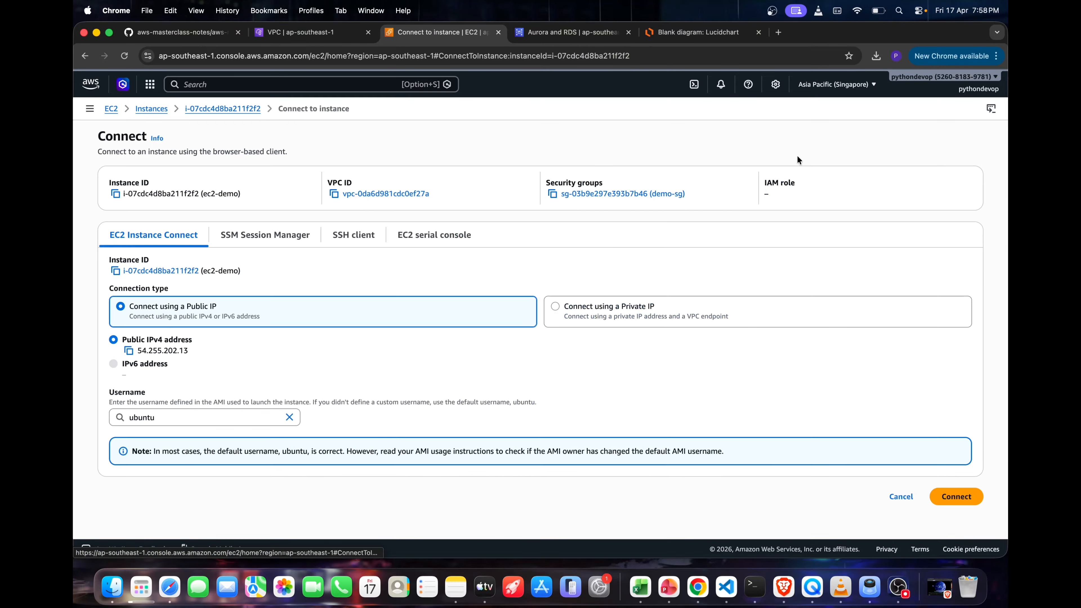
pyautogui.click(356, 242)
pyautogui.click(137, 335)
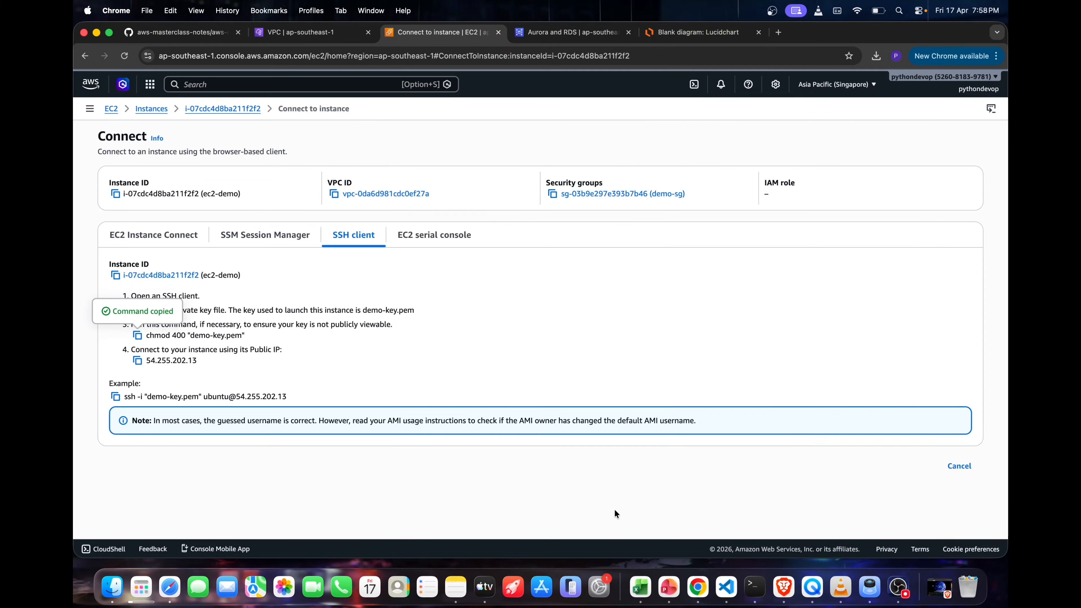
pyautogui.click(754, 588)
pyautogui.rightClick(656, 386)
pyautogui.click(686, 410)
pyautogui.press('Return')
pyautogui.click(303, 395)
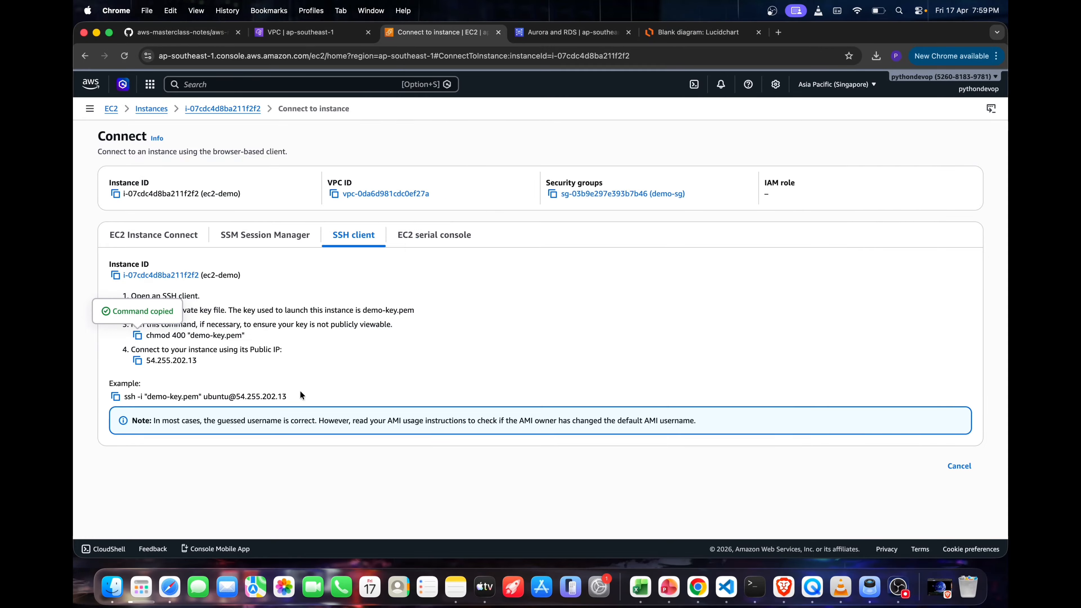
pyautogui.click(115, 396)
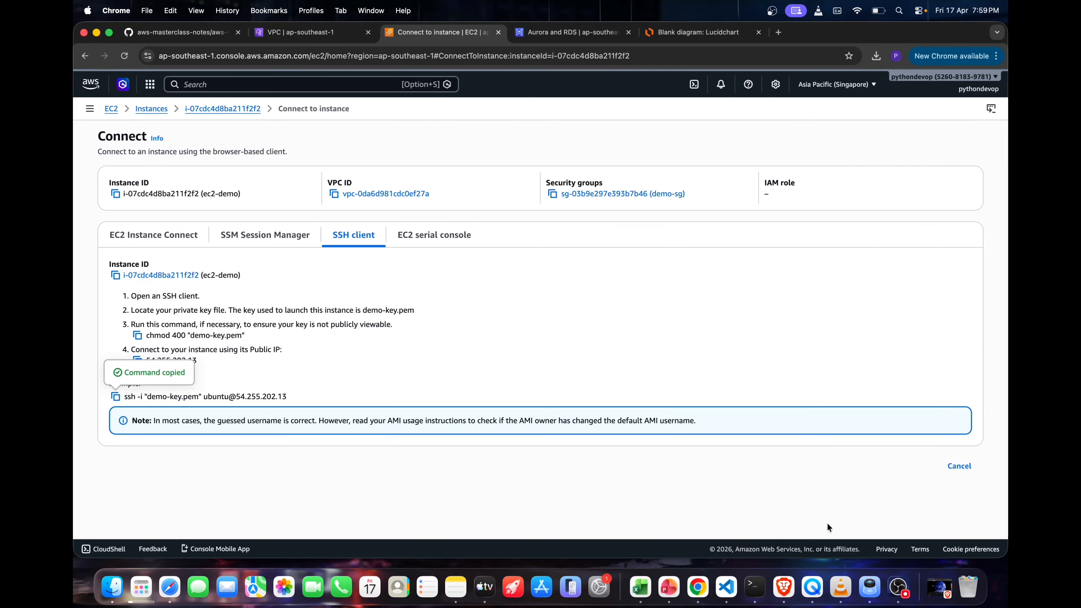
pyautogui.click(754, 588)
pyautogui.write('yes')
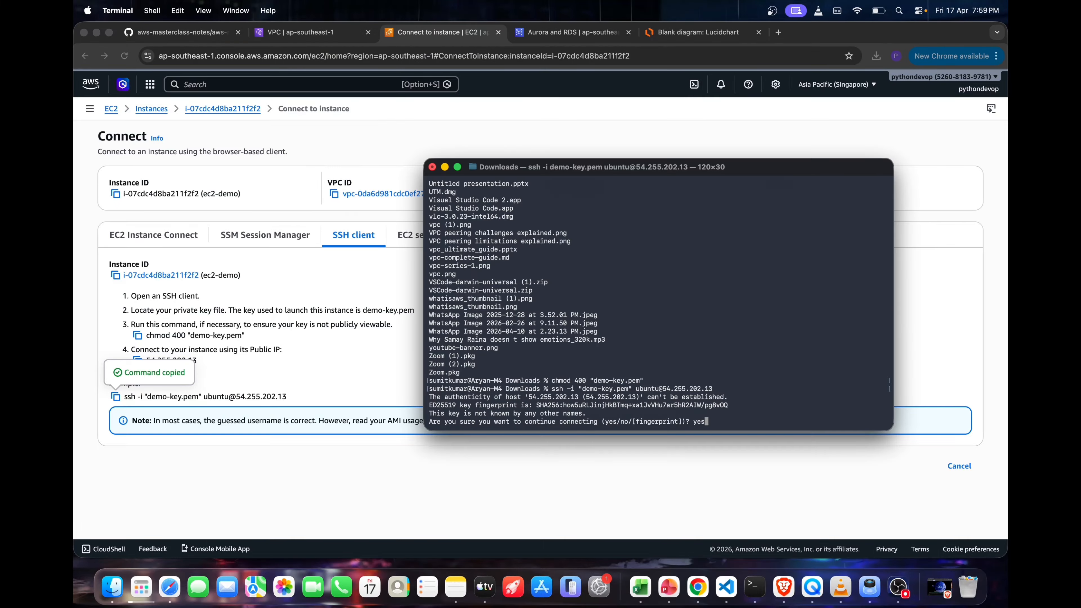
pyautogui.press('Return')
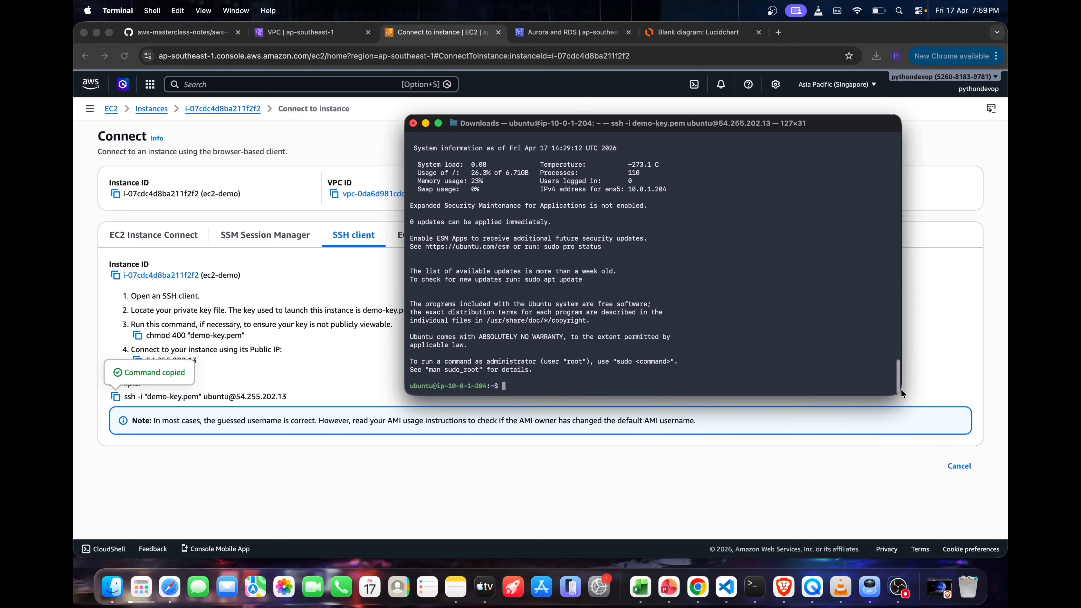
# Enlarge the Terminal window, clear its output and list the files in the instance's home directory
pyautogui.moveTo(901, 393); pyautogui.dragTo(951, 443)
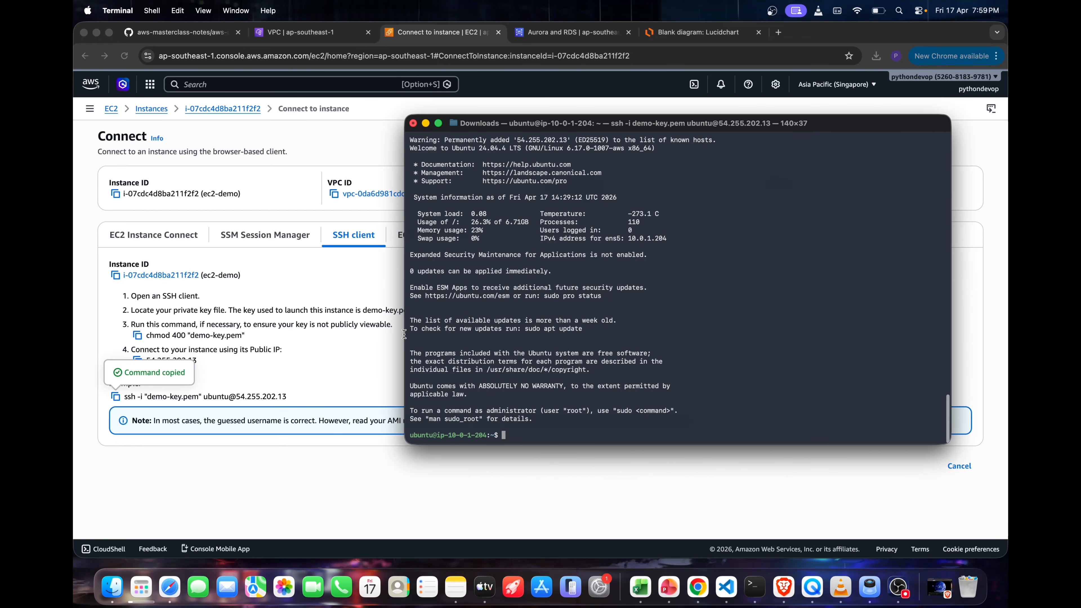
pyautogui.moveTo(402, 335); pyautogui.dragTo(201, 334)
pyautogui.hotkey('ctrl', 'l')
pyautogui.write('ls')
pyautogui.press('Return')
# Run psql on the instance to check whether the PostgreSQL client is available
pyautogui.write('p')
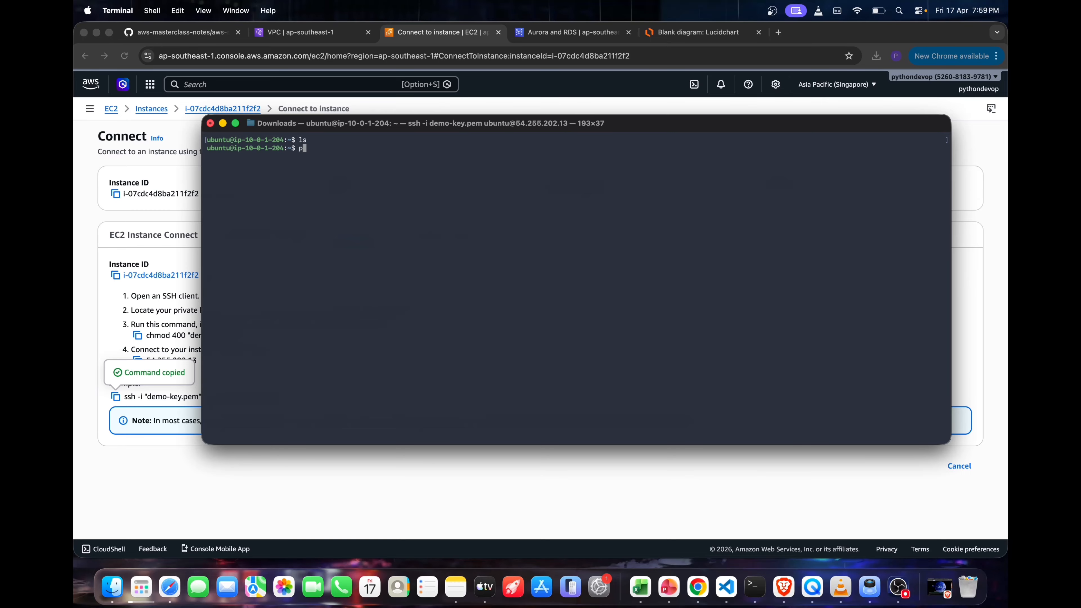
pyautogui.write('sql')
pyautogui.press('Return')
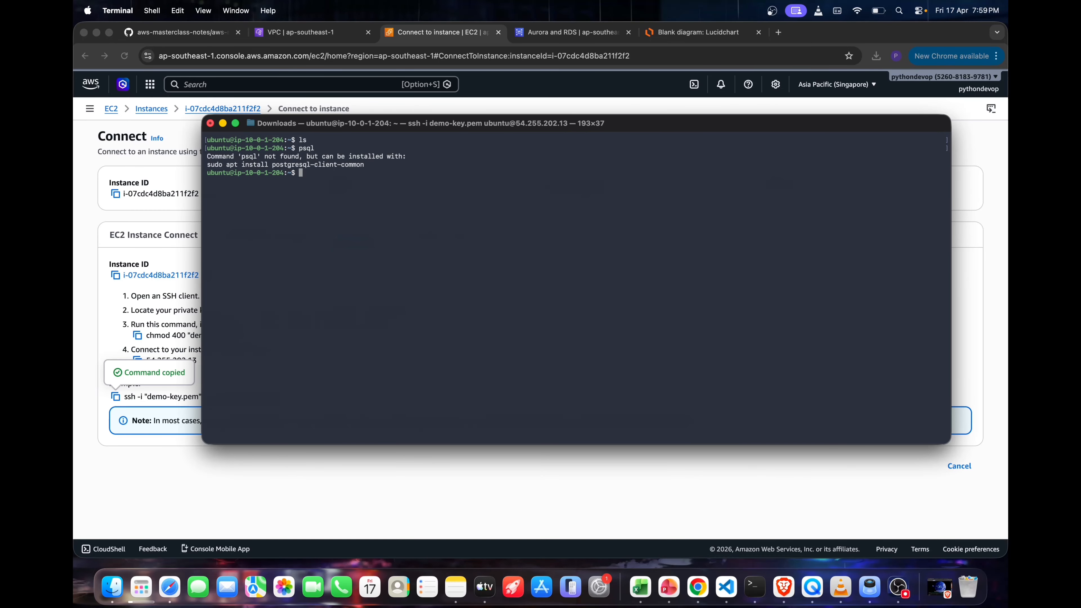
# Refresh the instance's package lists with sudo apt update
pyautogui.write('sudo apt update')
pyautogui.press('Return')
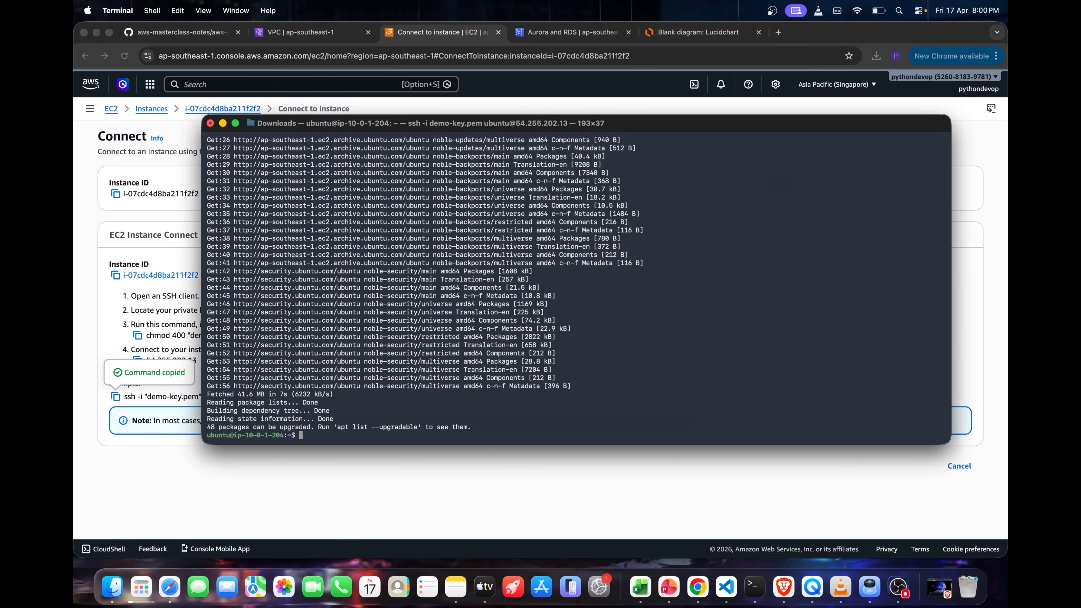
# Install the PostgreSQL client with sudo apt install postgresql-client and answer Y to continue
pyautogui.write('sudo apt install postgresql-client')
pyautogui.press('Return')
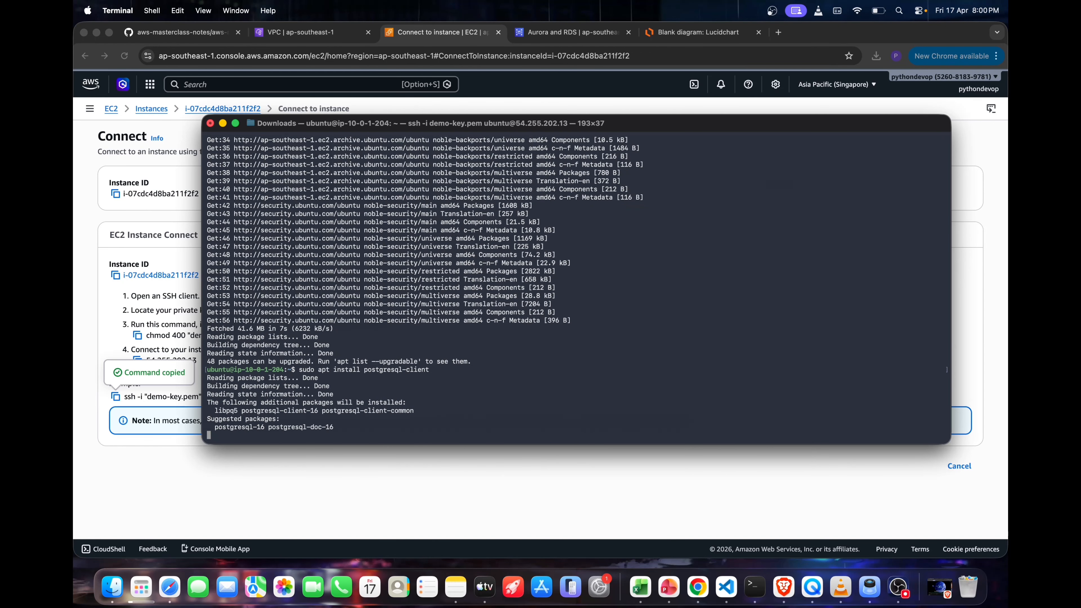
pyautogui.write('Y')
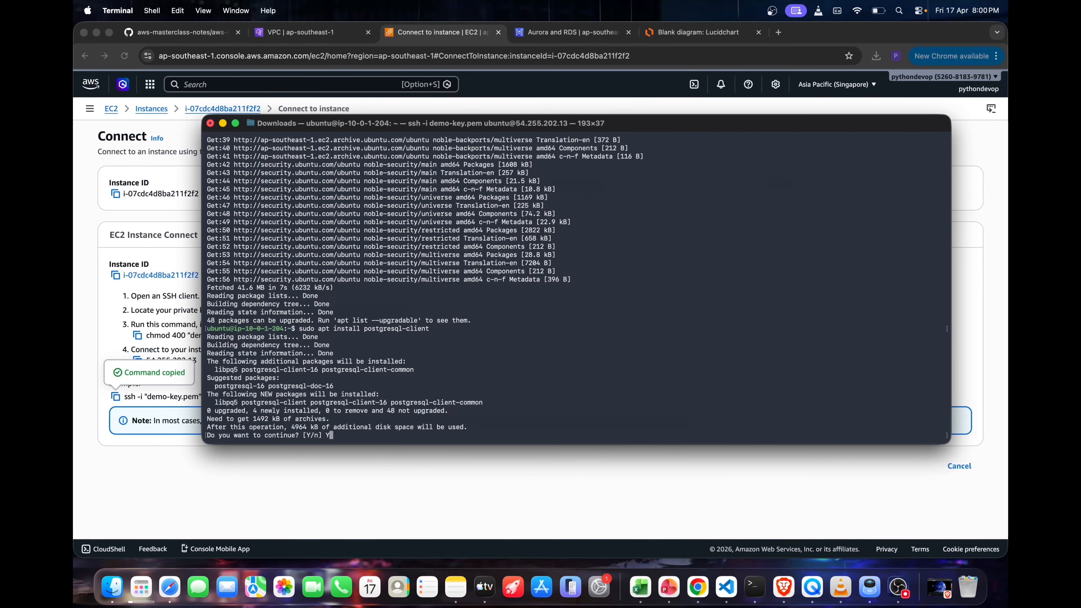
pyautogui.press('Return')
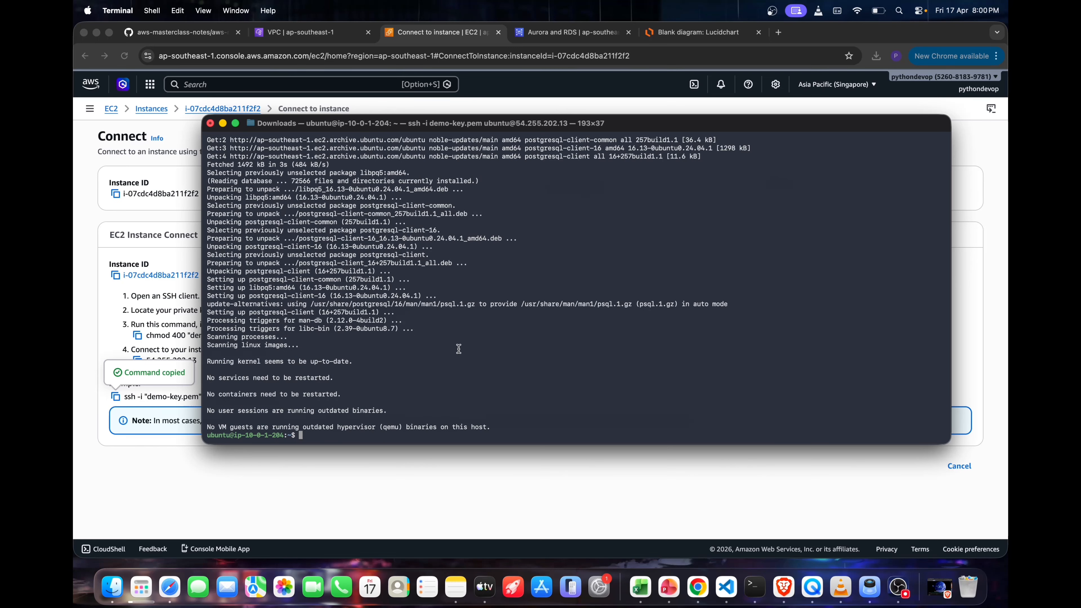
# Check the installed PostgreSQL client's version with psql --version and clear the terminal
pyautogui.write('pg_')
pyautogui.press('BackSpace')
pyautogui.press('BackSpace')
pyautogui.write('sql --verison')
pyautogui.press('Return')
pyautogui.press('Up')
pyautogui.press('Left')
pyautogui.press('Left')
pyautogui.press('BackSpace')
pyautogui.press('BackSpace')
pyautogui.write('si')
pyautogui.press('Return')
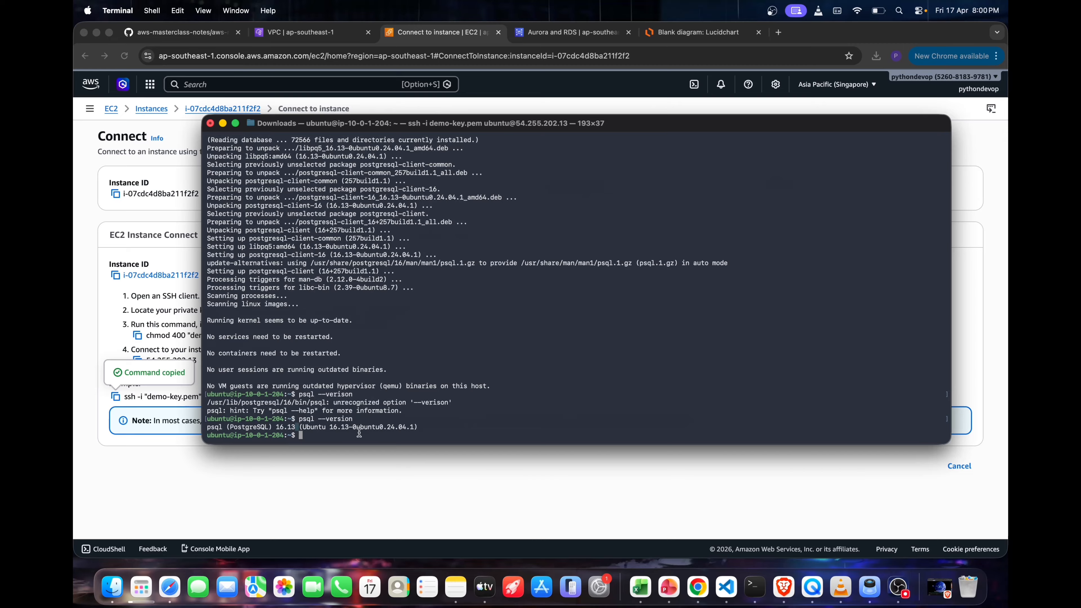
pyautogui.write('clear')
pyautogui.press('Return')
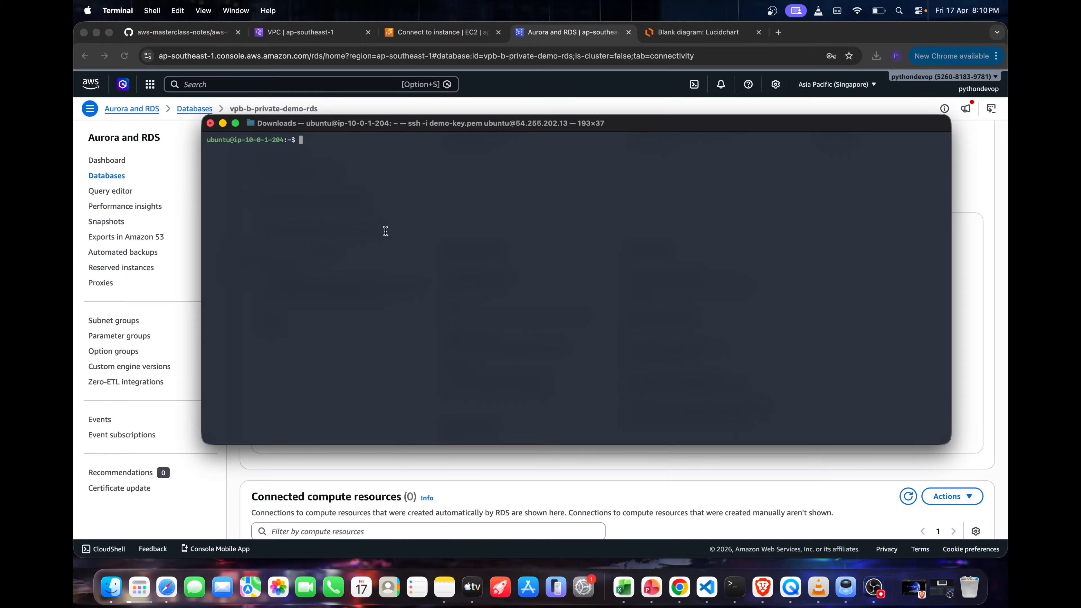
# Copy the RDS endpoint and test the database's reachability from the instance using pg_isready -h with that endpoint
pyautogui.write('pg_isready -h')
pyautogui.click(421, 38)
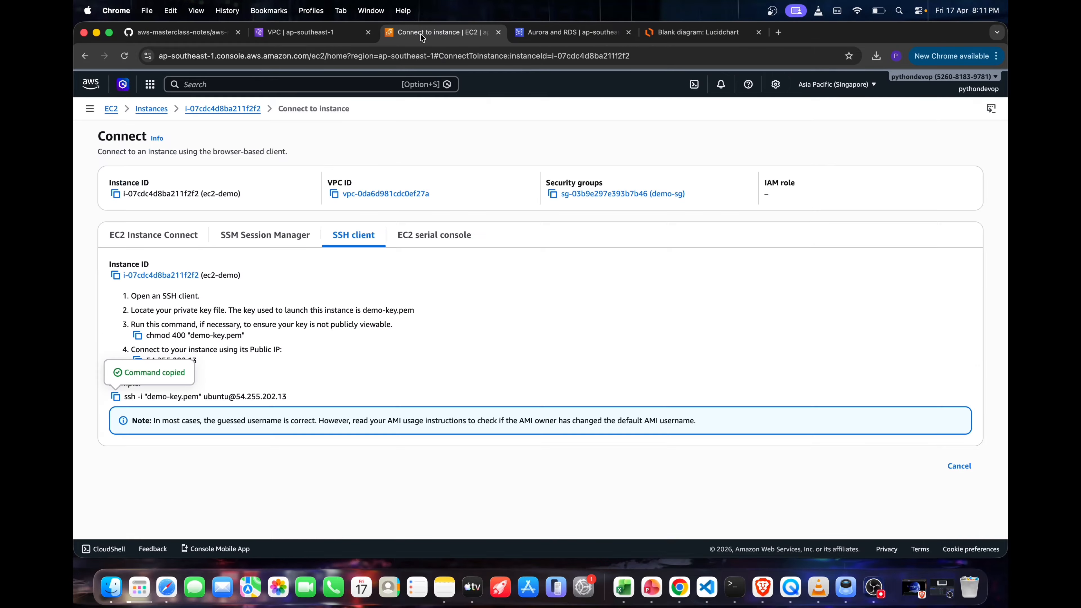
pyautogui.click(556, 31)
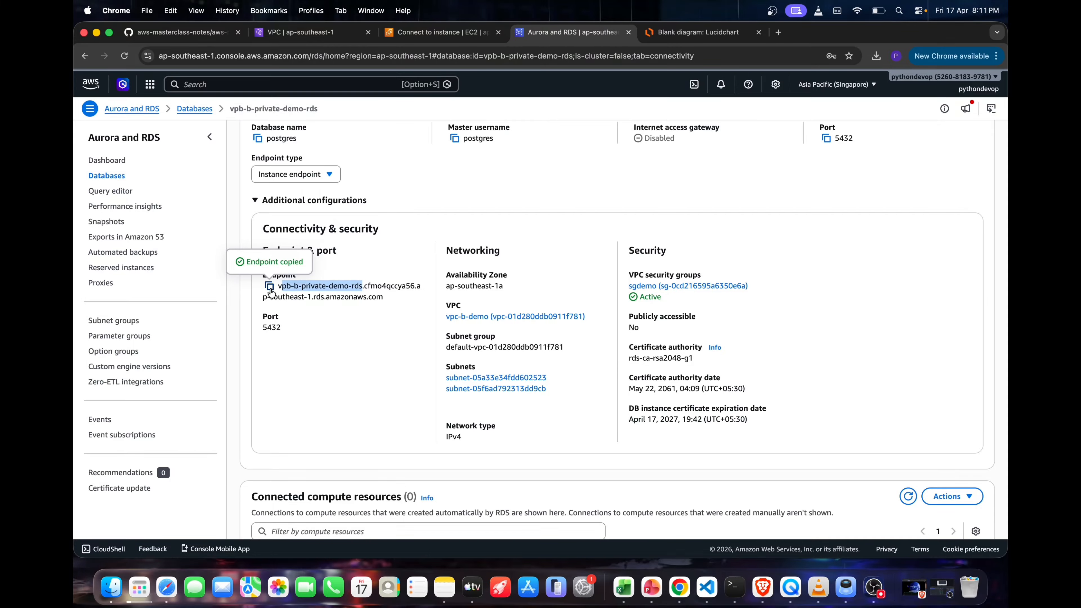
pyautogui.click(404, 372)
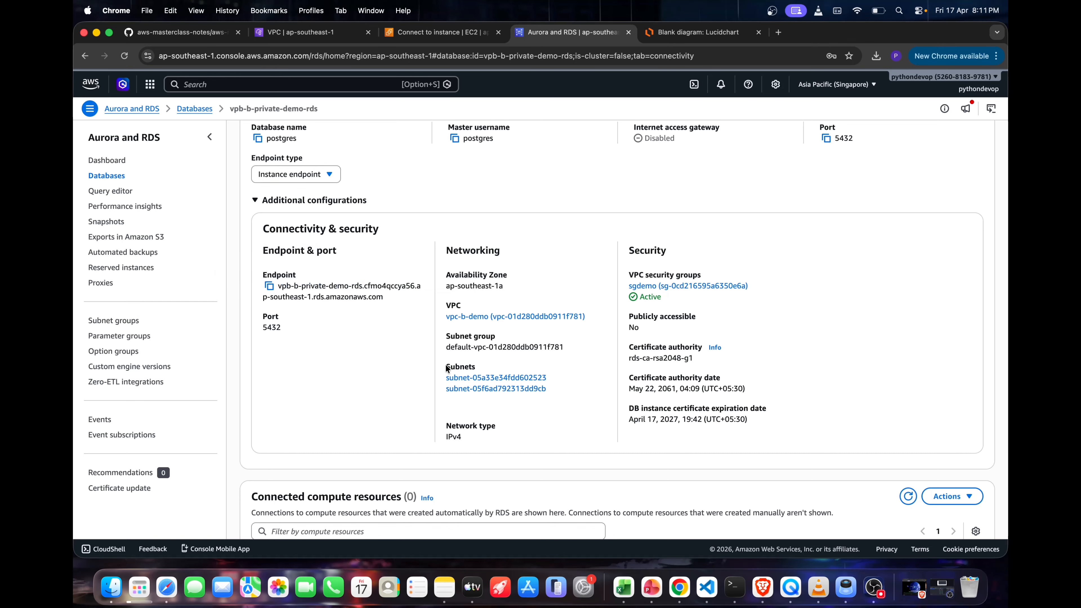
pyautogui.press('super+Tab')
pyautogui.rightClick(641, 393)
pyautogui.click(677, 416)
pyautogui.press('Return')
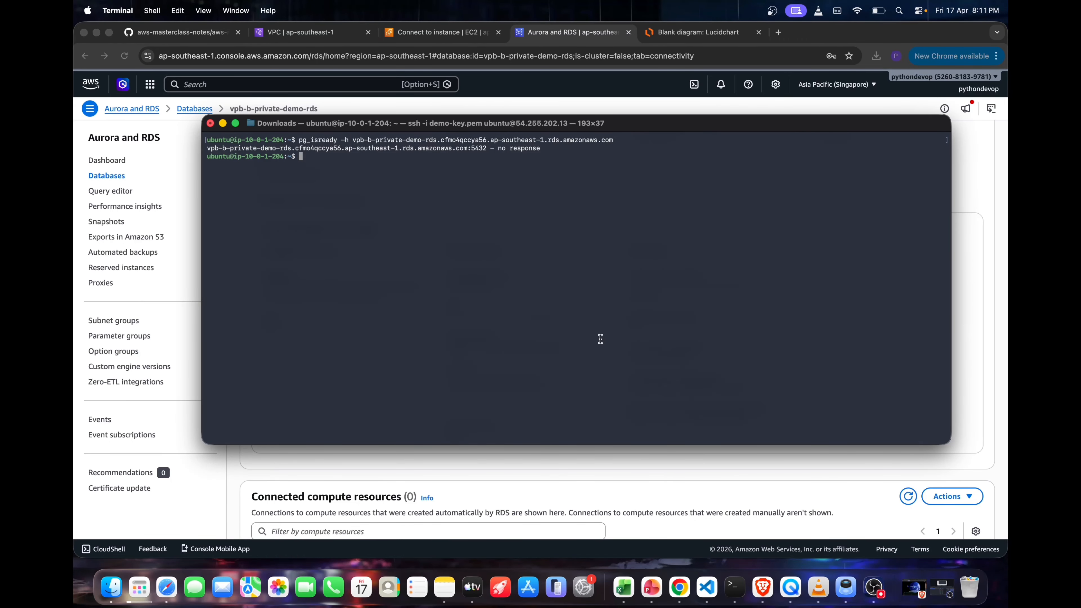
pyautogui.moveTo(549, 156); pyautogui.dragTo(486, 150)
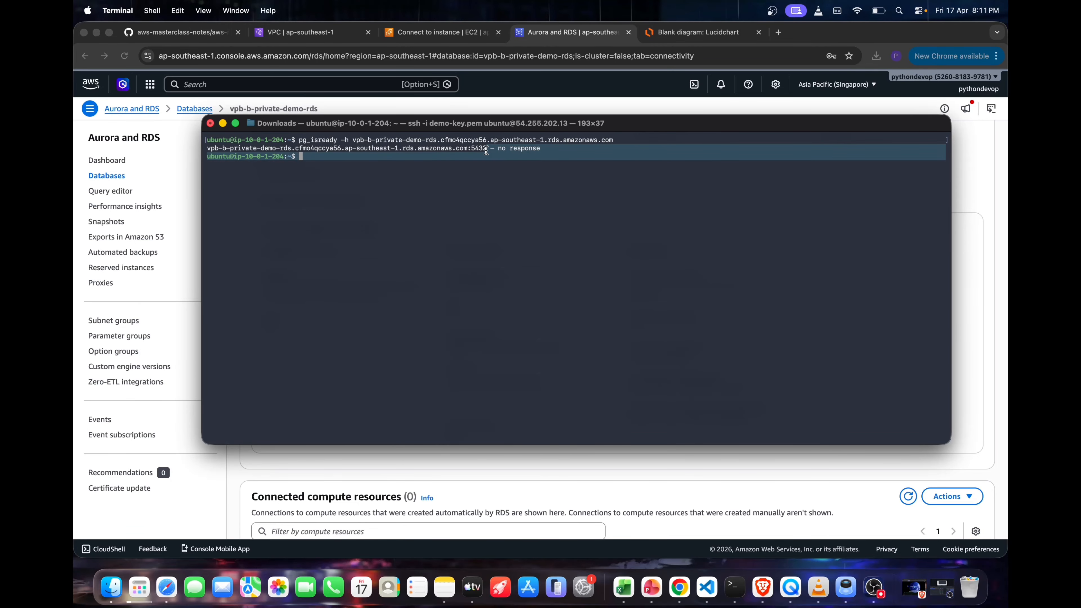
# Test the RDS database's reachability with pg_isready -h, using its endpoint and explicit port -p 5432
pyautogui.write('pg_isready -h')
pyautogui.write('vpb-b-private-demo-rds.cfmo4qccya56.ap-southeast-1.rds.amazonaws.com')
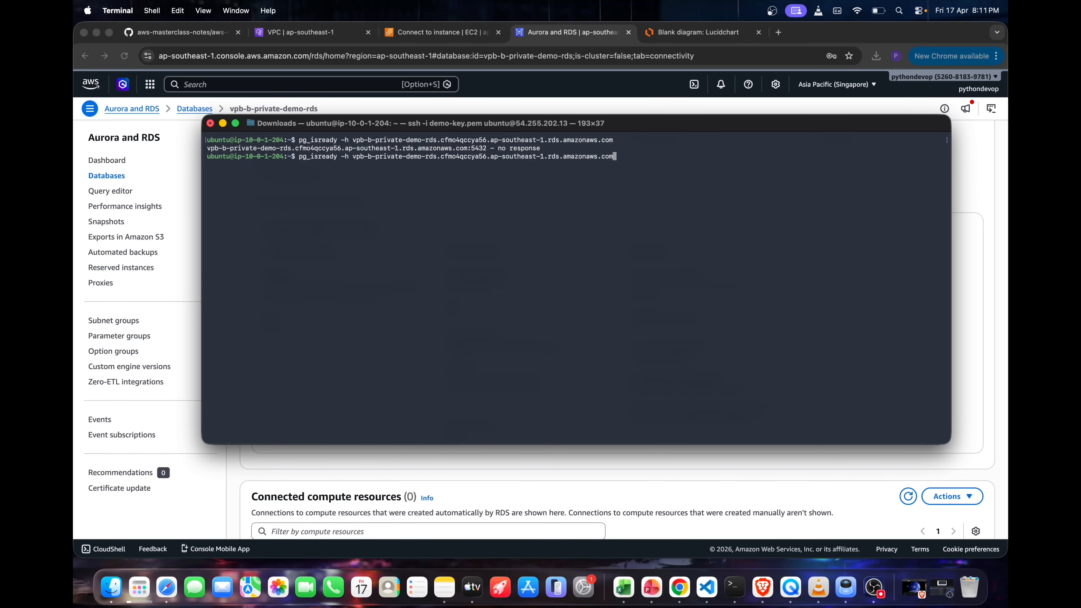
pyautogui.write('-p 5432')
pyautogui.press('Return')
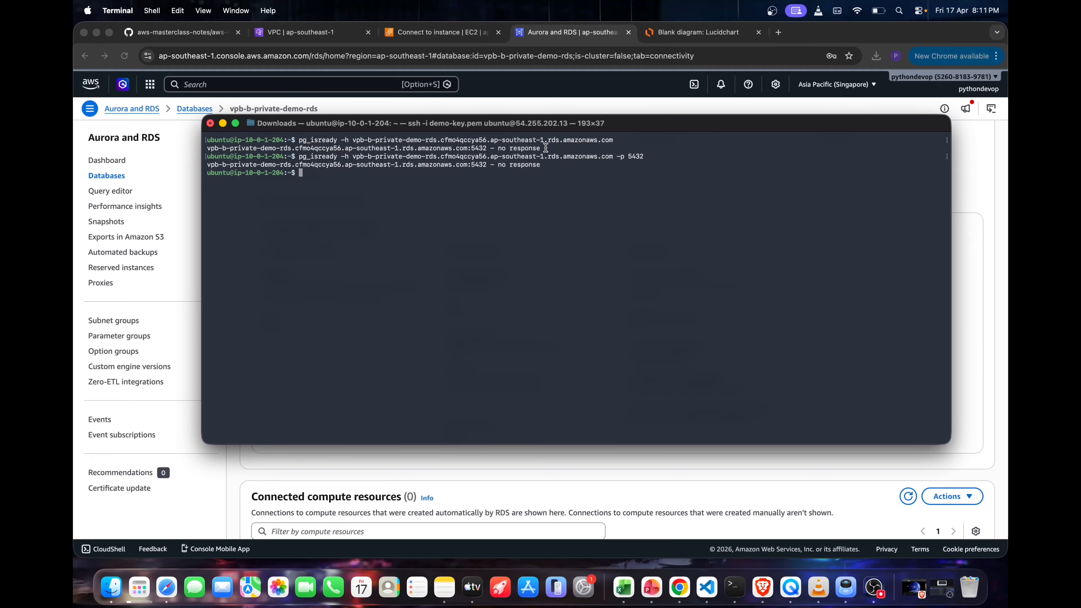
pyautogui.moveTo(550, 166); pyautogui.dragTo(483, 166)
pyautogui.click(430, 178)
# Enter a psql command with the RDS endpoint as the -h host and begin its -U user option
pyautogui.write('psql -h')
pyautogui.rightClick(401, 212)
pyautogui.click(440, 233)
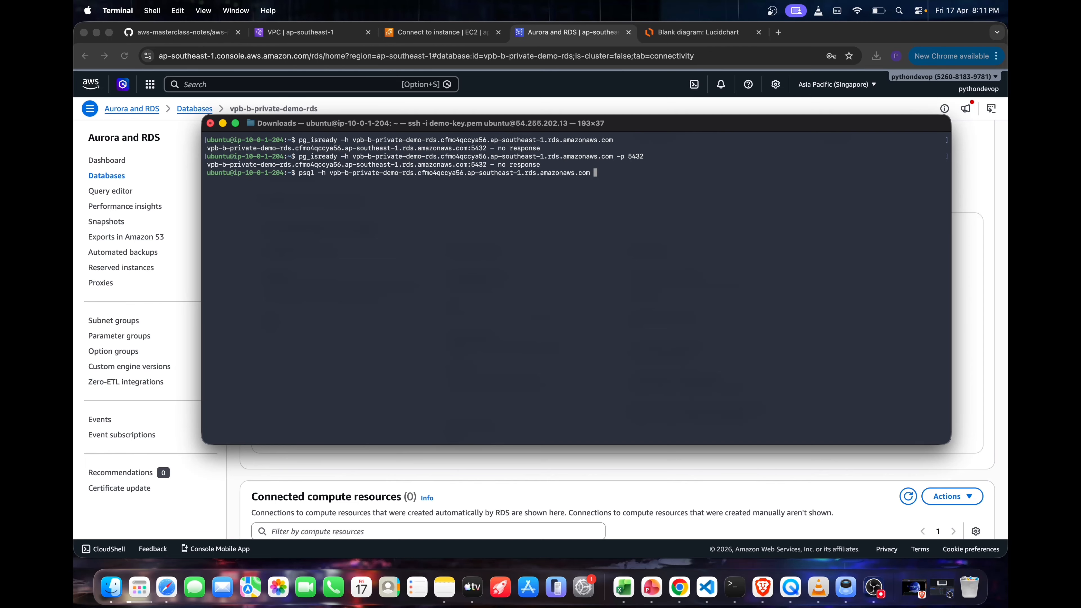
pyautogui.write('-U po')
# Look up the master username in the configuration details of vpb-b-private-demo-rds
pyautogui.click(513, 100)
pyautogui.scroll(6, 518, 267)
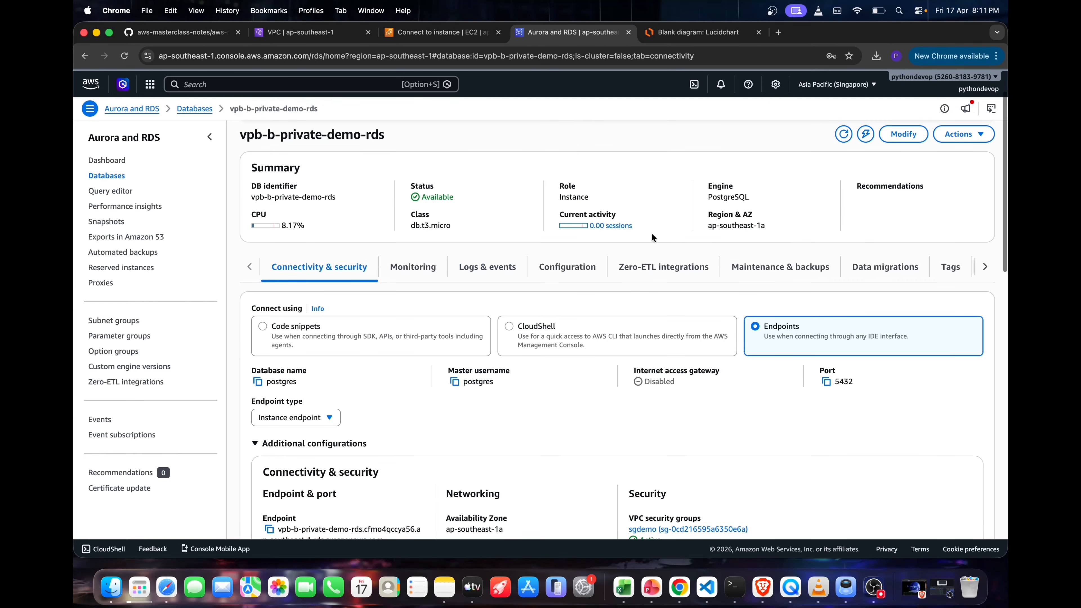
pyautogui.click(594, 270)
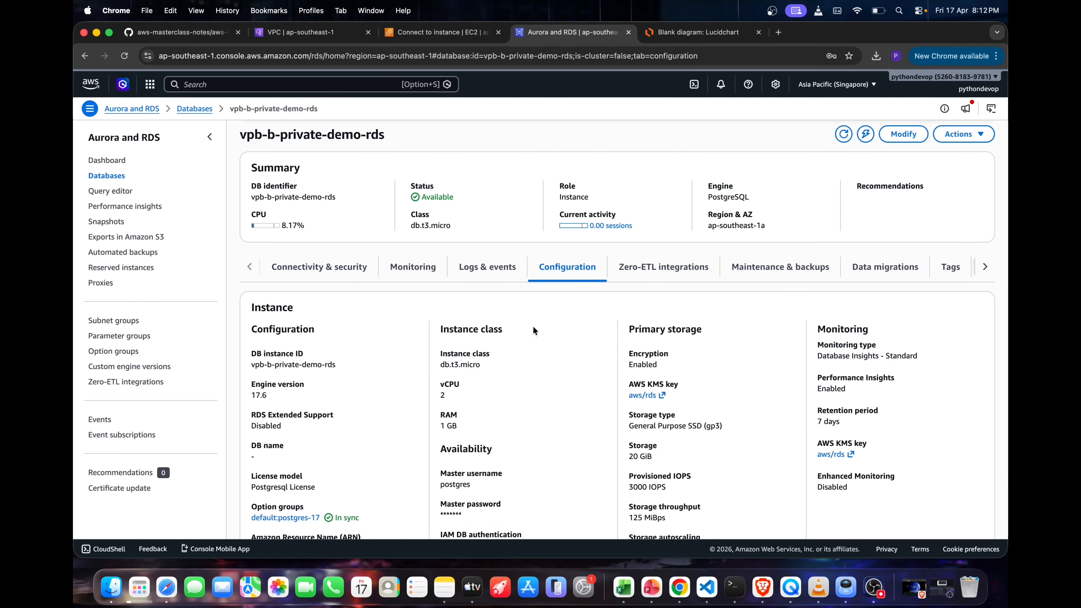
pyautogui.scroll(-5, 534, 332)
pyautogui.doubleClick(454, 369)
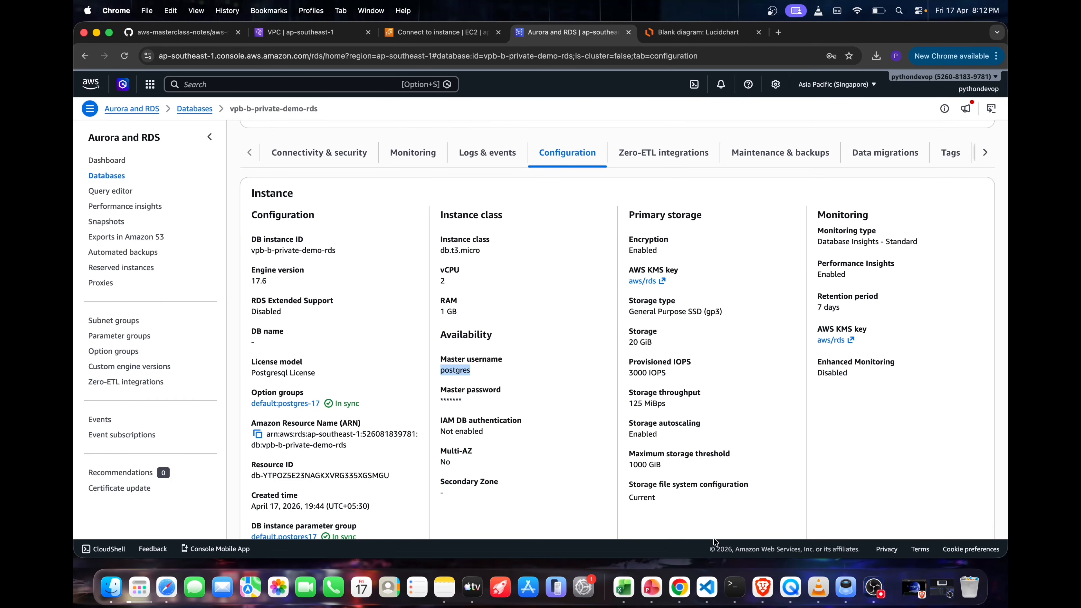
# Return to Terminal, complete the psql command with user postgres and -d postgres, and try to connect
pyautogui.click(734, 592)
pyautogui.write('stgres ')
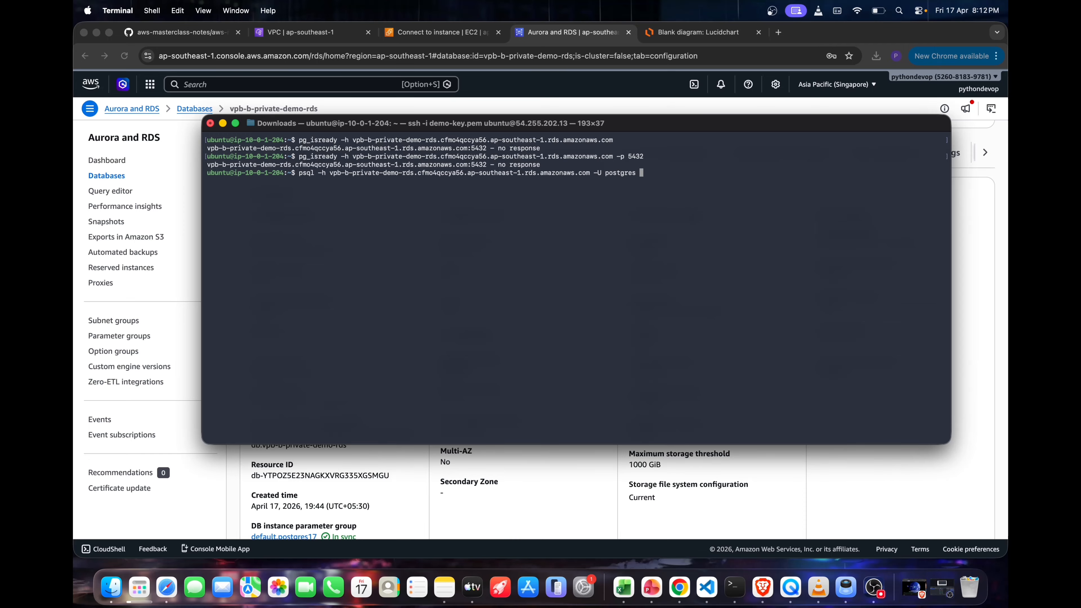
pyautogui.write('-d postgres')
pyautogui.press('Return')
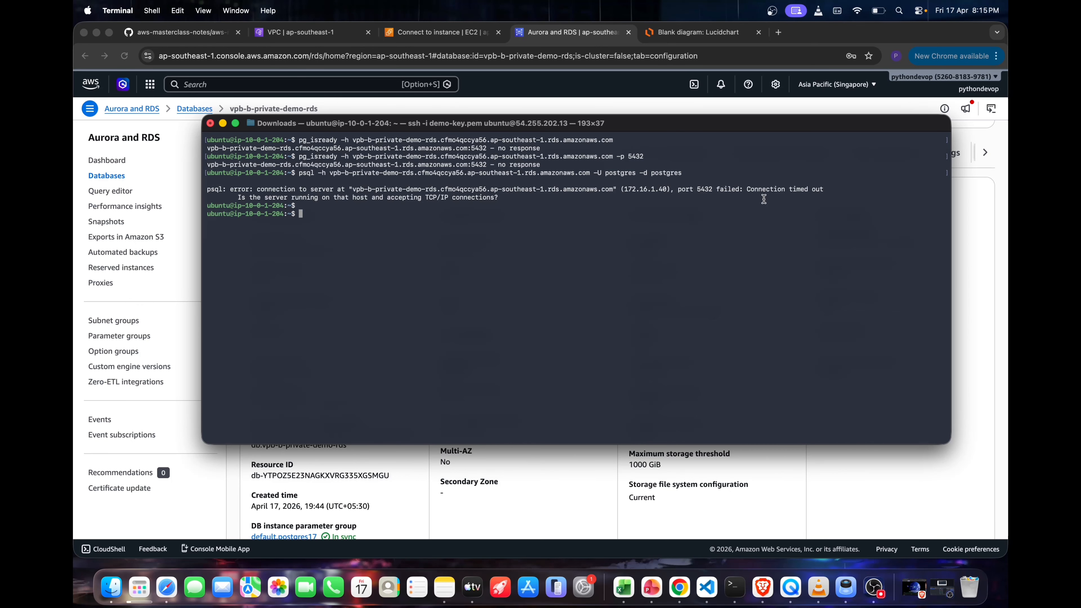
# Start a new VPC peering connection named vpc-a-to-b-demo with vpc-a-demo as the requester VPC
pyautogui.click(223, 123)
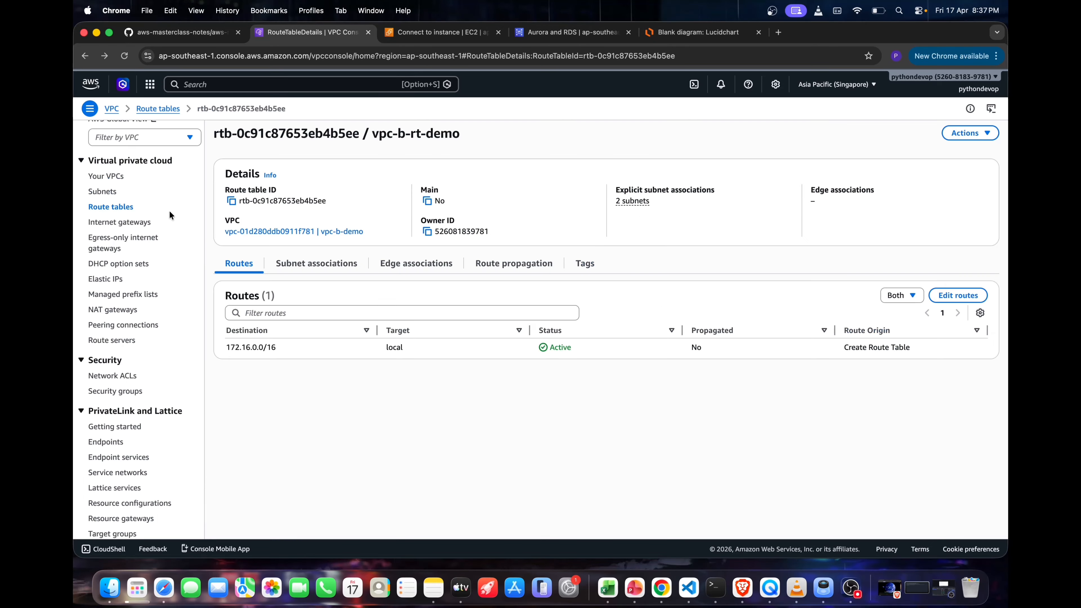
pyautogui.click(123, 325)
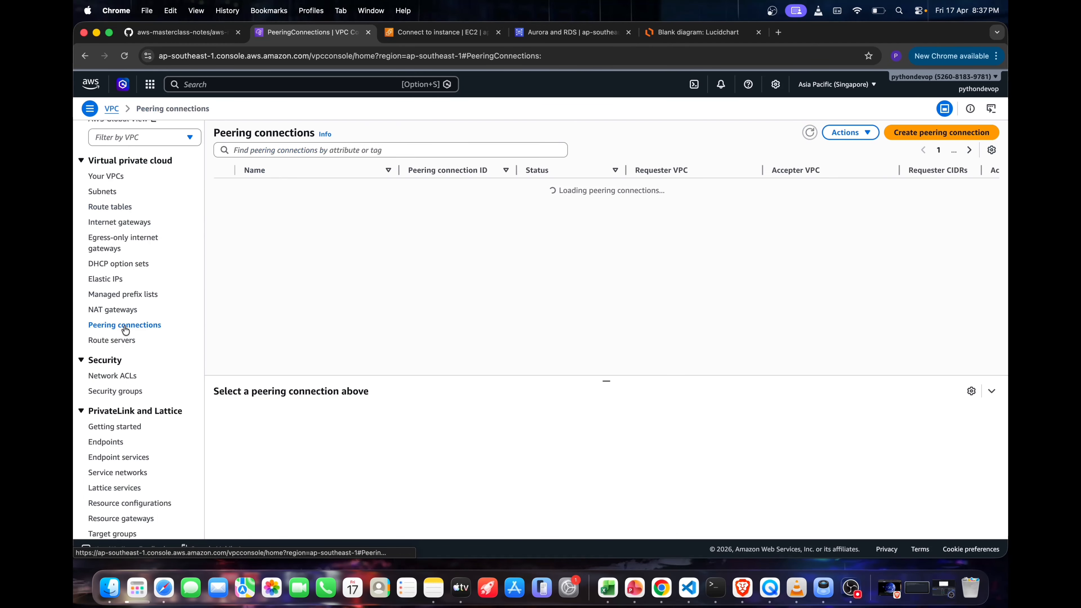
pyautogui.click(921, 135)
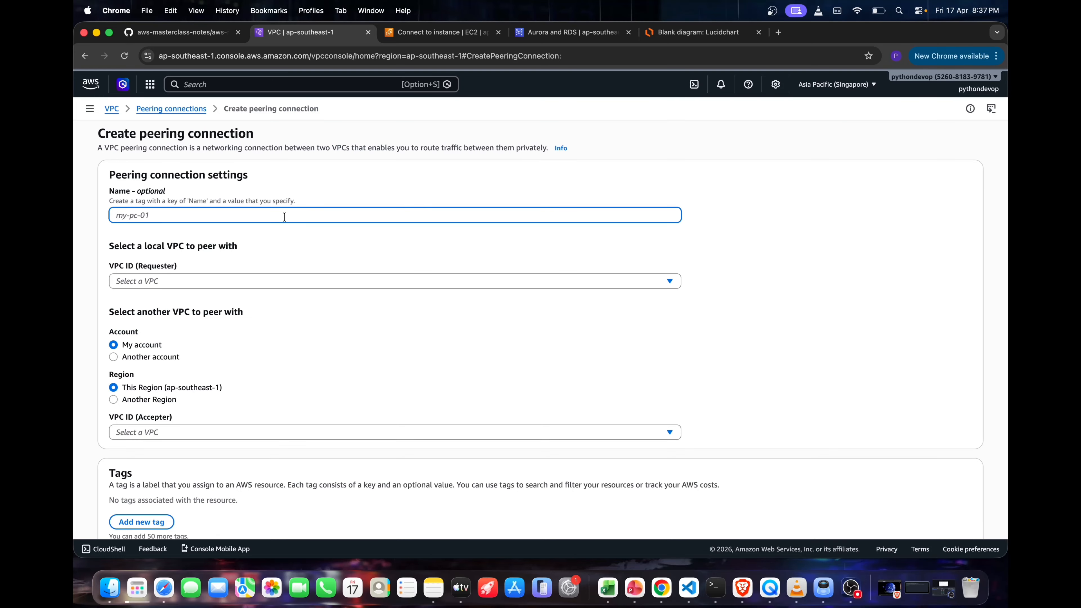
pyautogui.write('vpc-a-to-b-demo')
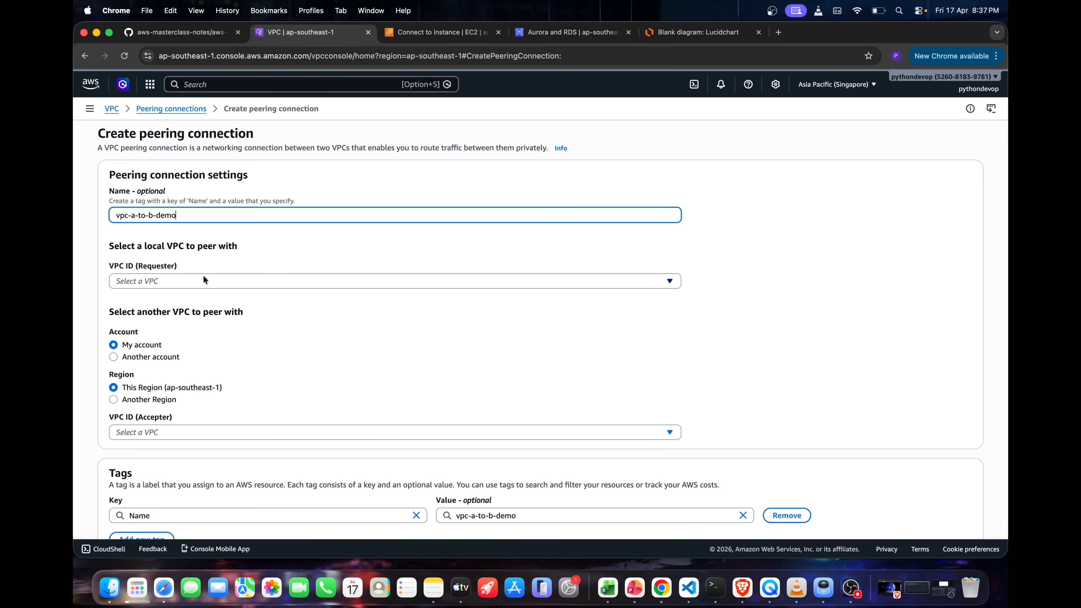
pyautogui.click(203, 281)
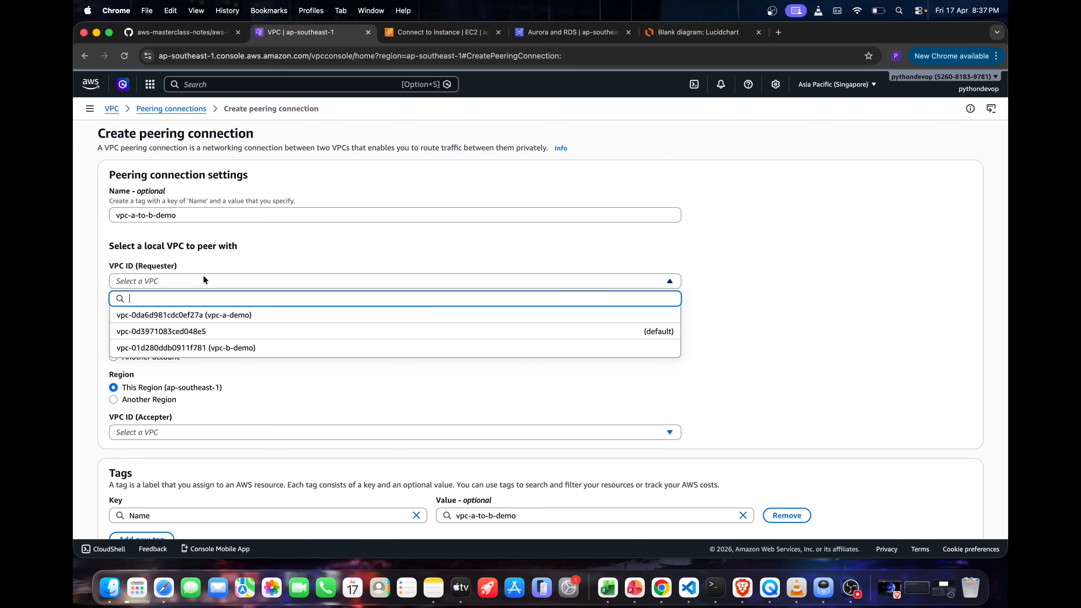
pyautogui.click(196, 316)
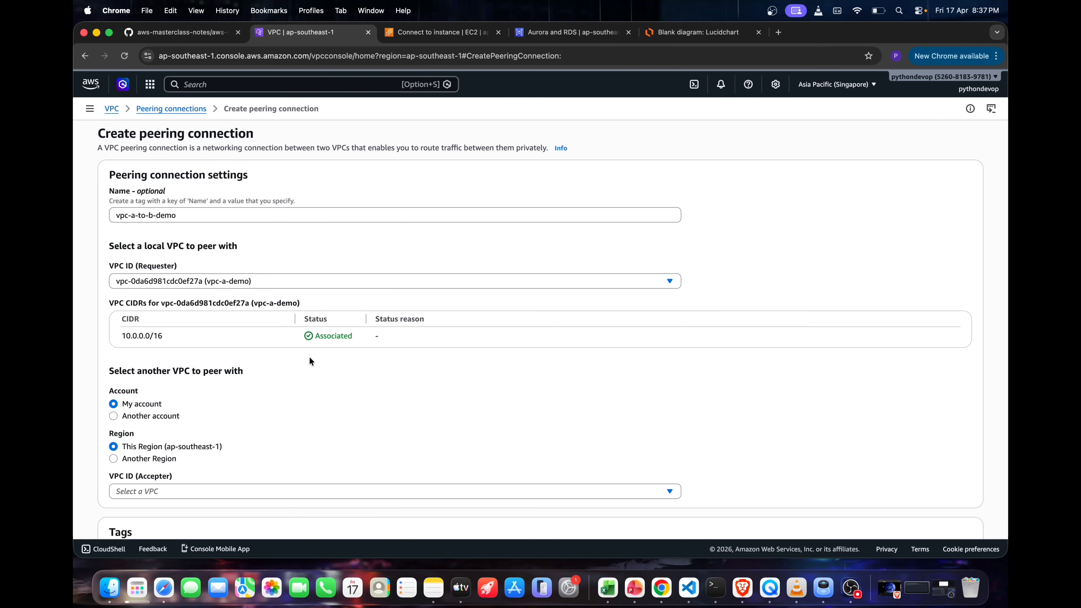
# Set vpc-b-demo in My account and This Region as the accepter VPC and create the peering connection
pyautogui.scroll(-2, 309, 358)
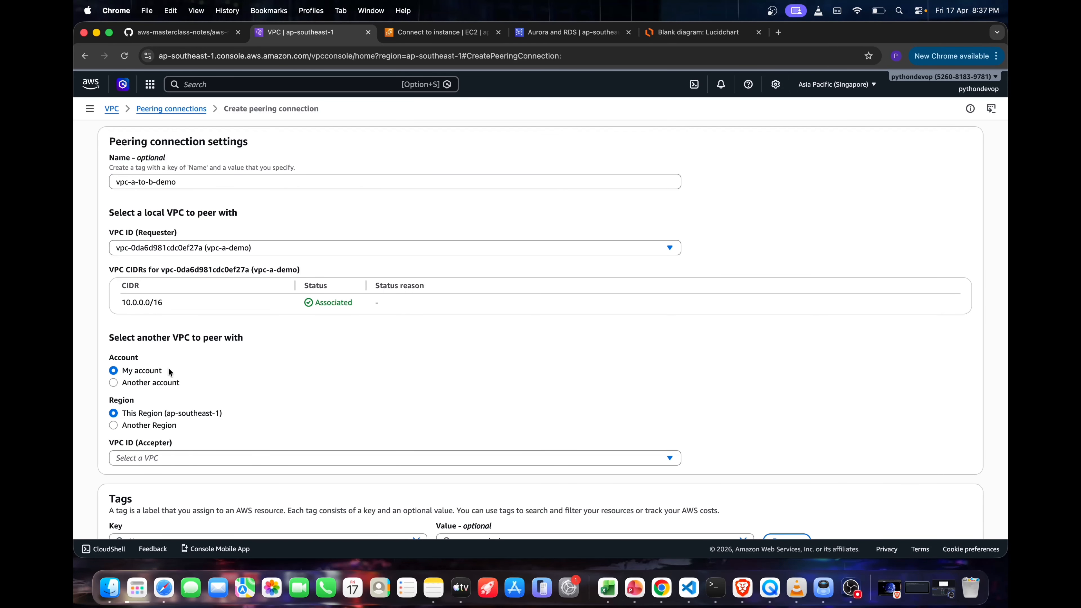
pyautogui.click(111, 386)
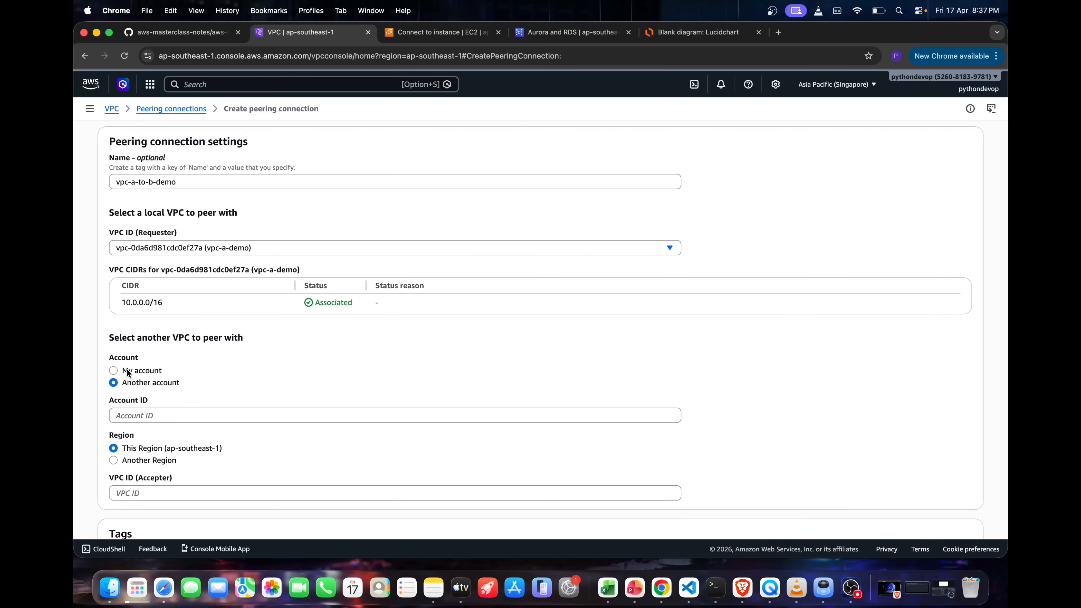
pyautogui.click(118, 370)
pyautogui.scroll(-3, 172, 386)
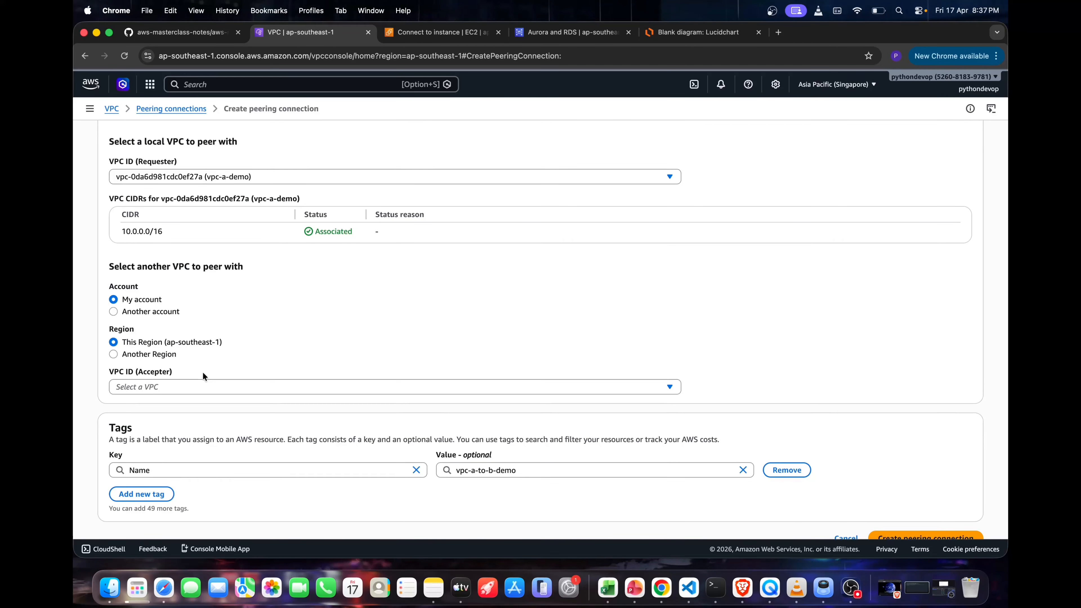
pyautogui.click(193, 388)
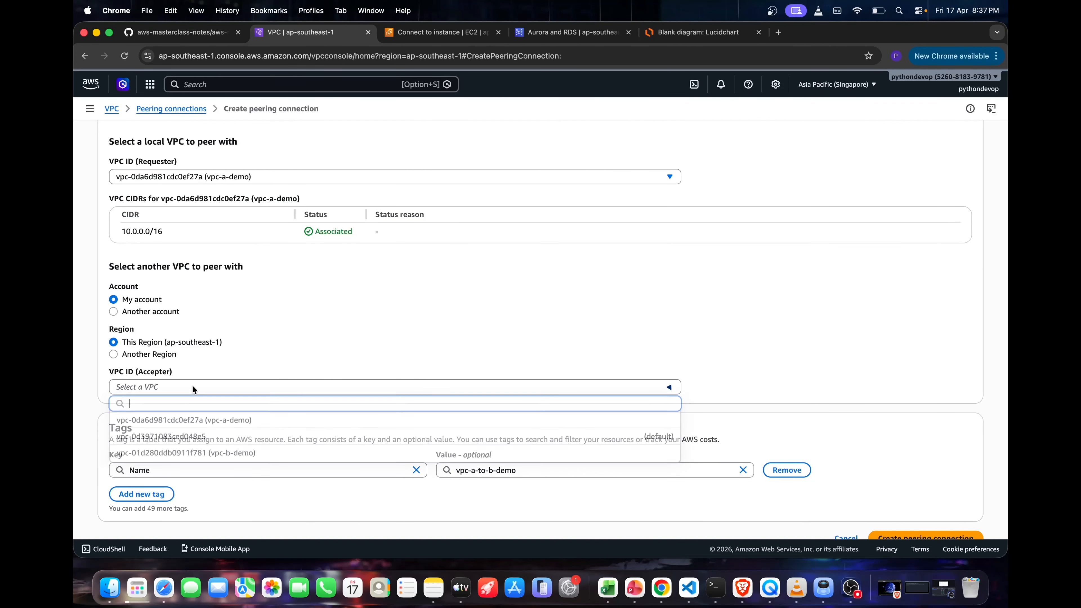
pyautogui.click(229, 453)
pyautogui.scroll(-1, 281, 348)
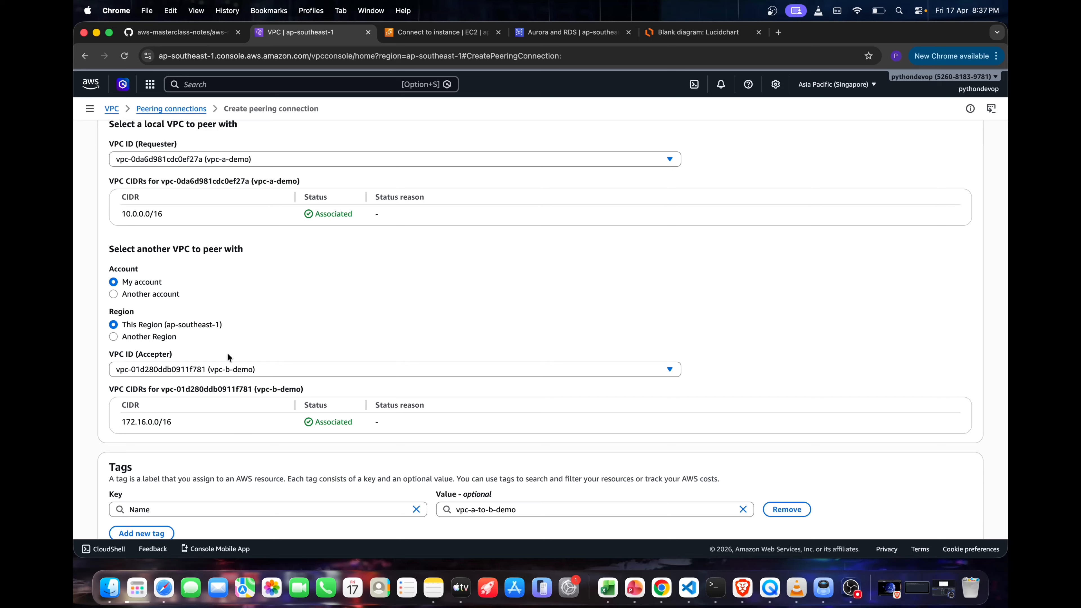
pyautogui.scroll(-3, 309, 423)
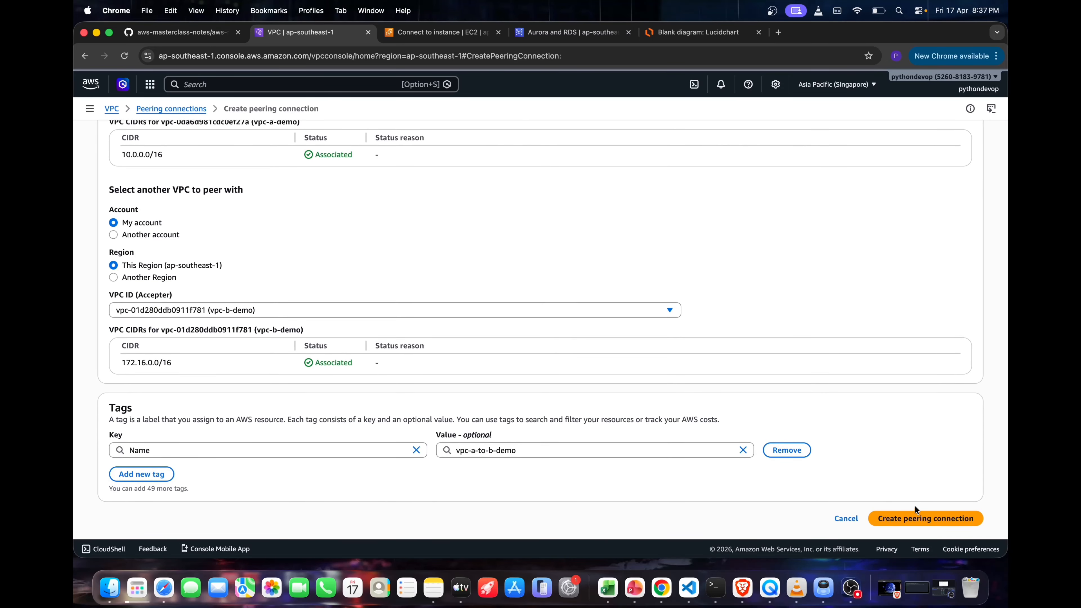
pyautogui.click(913, 516)
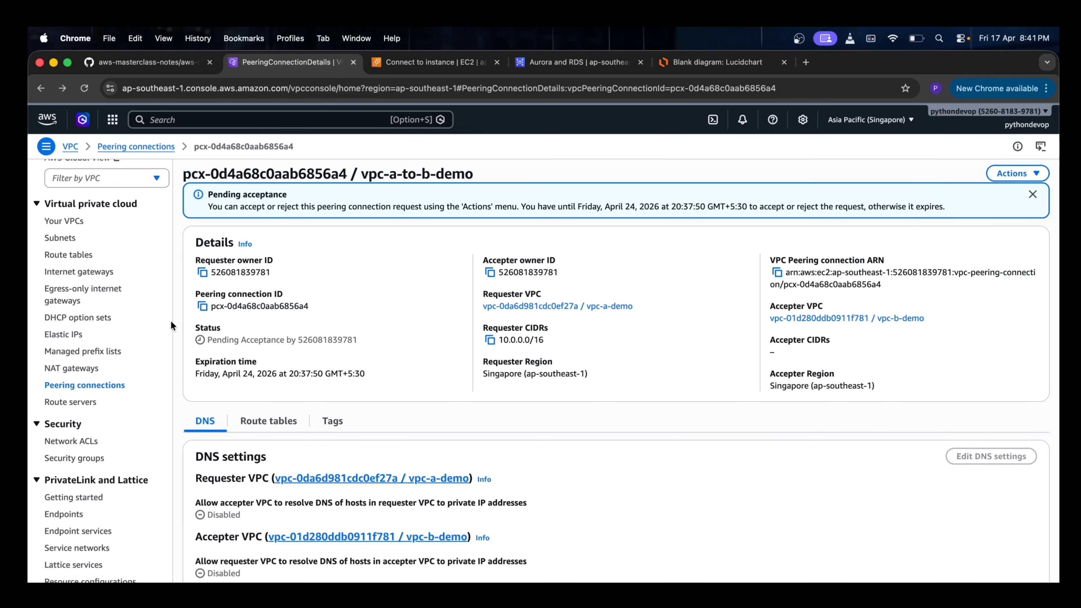
# Accept the pending request of the vpc-a-to-b-demo peering connection
pyautogui.moveTo(206, 340); pyautogui.dragTo(385, 350)
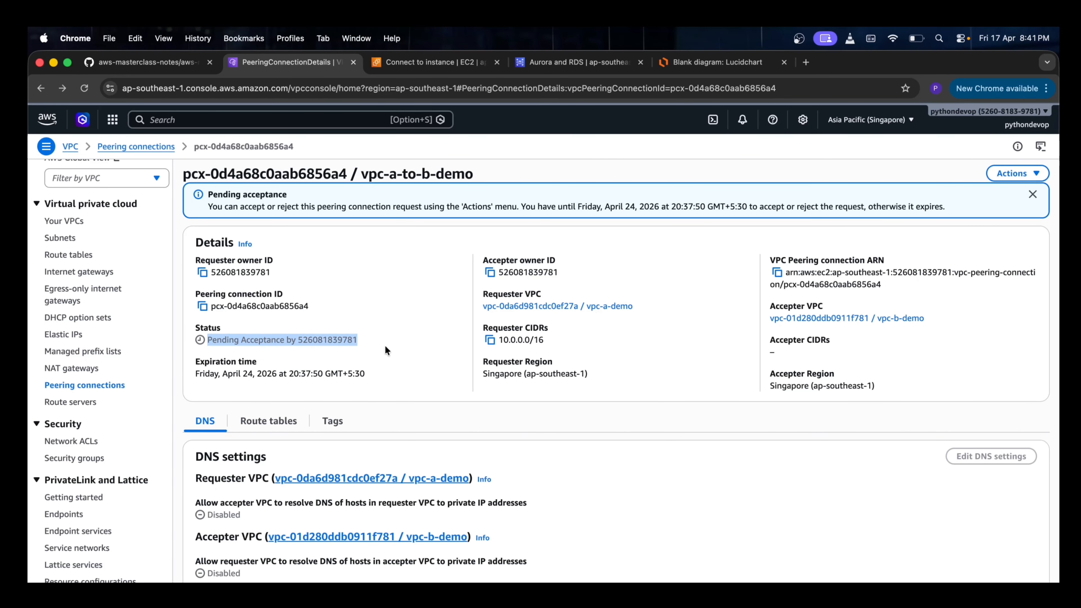
pyautogui.click(993, 175)
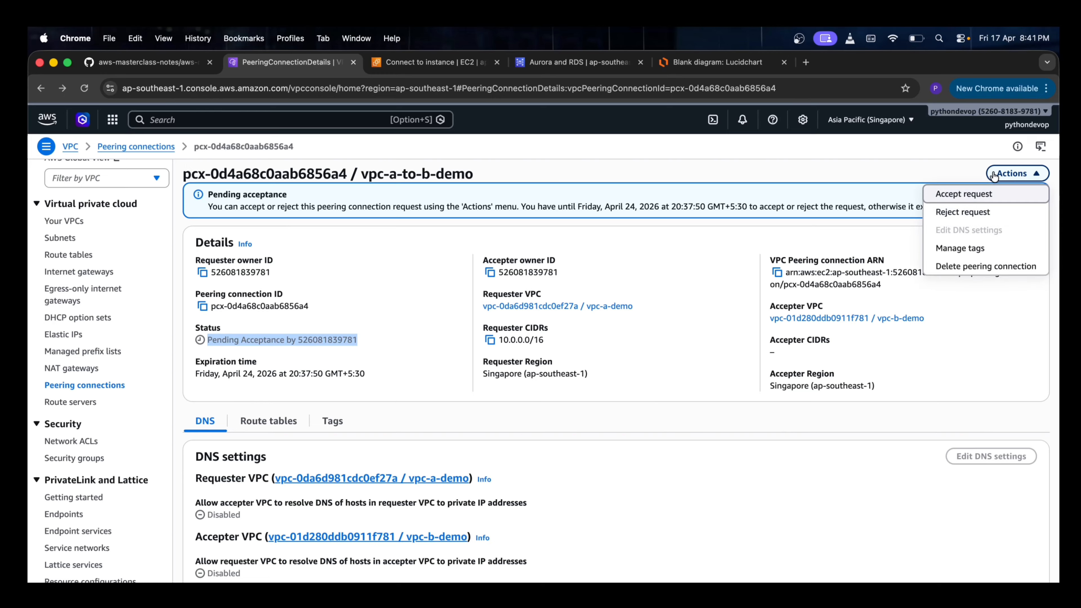
pyautogui.click(952, 194)
pyautogui.click(802, 476)
pyautogui.click(1013, 210)
pyautogui.click(612, 328)
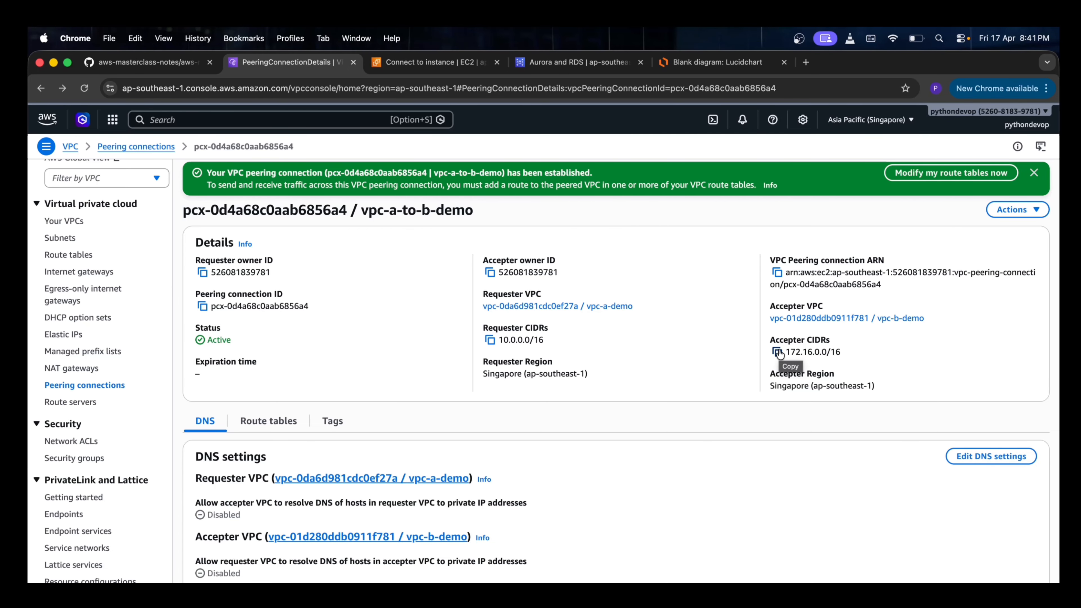
# Open the route tables list in a separate browser tab placed beside the peering connection's tab
pyautogui.keyDown('super'); pyautogui.click(79, 258); pyautogui.keyUp('super')
pyautogui.click(679, 62)
pyautogui.moveTo(678, 62); pyautogui.dragTo(426, 76)
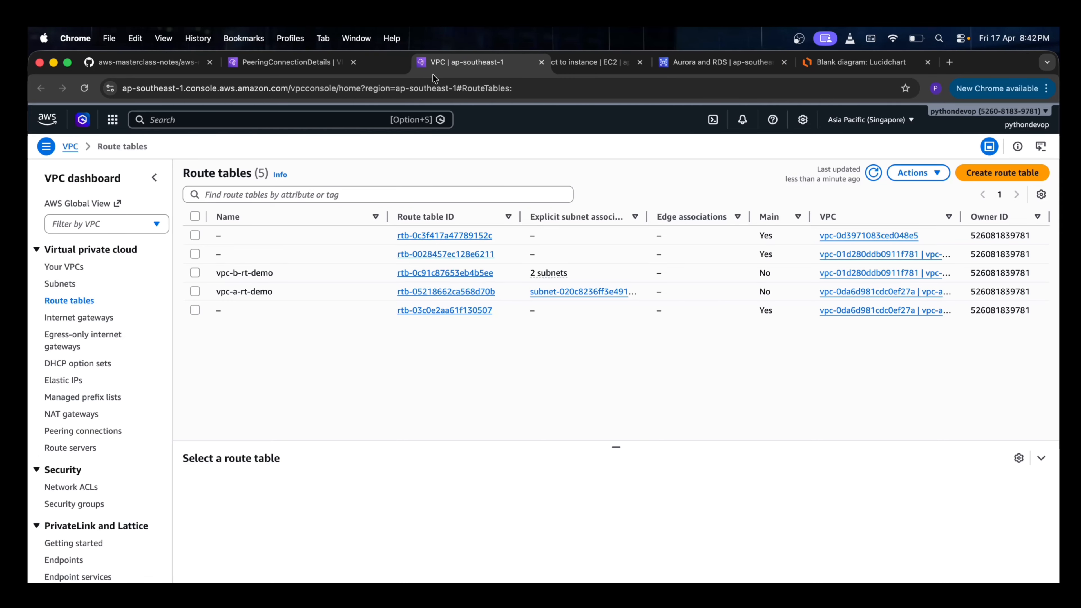
# Add a route to vpc-b-rt-demo with destination 10.0.0.0/16, copied from the peering connection's requester CIDR
pyautogui.click(435, 274)
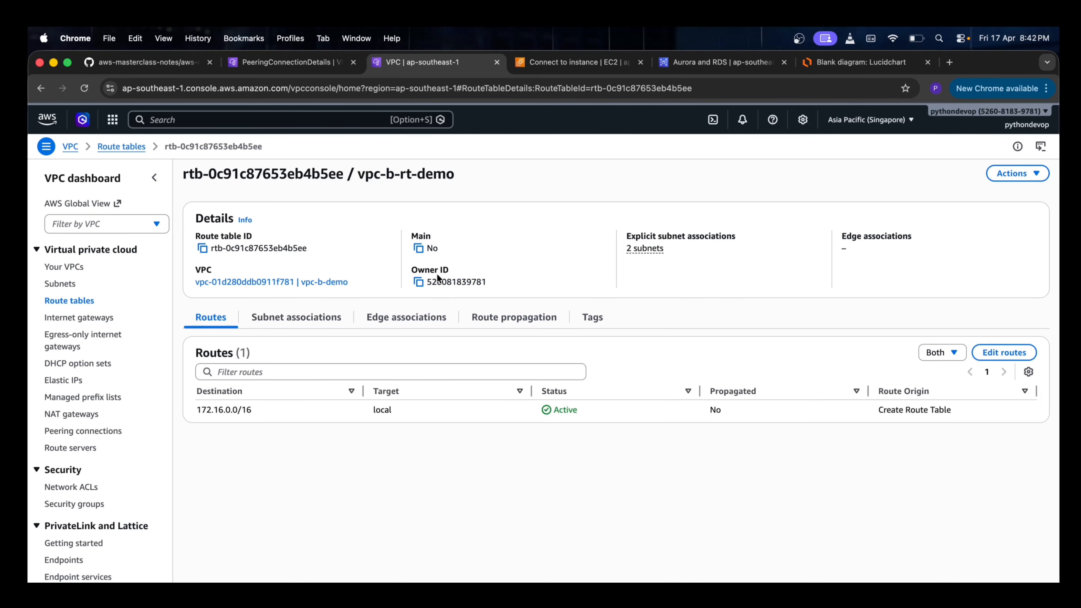
pyautogui.click(1005, 352)
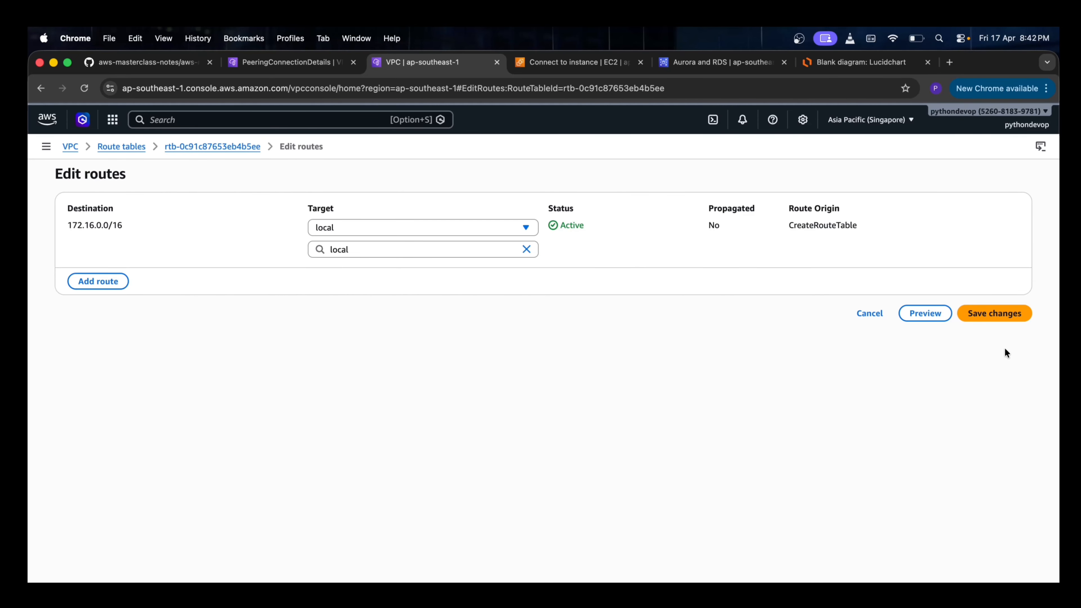
pyautogui.click(113, 281)
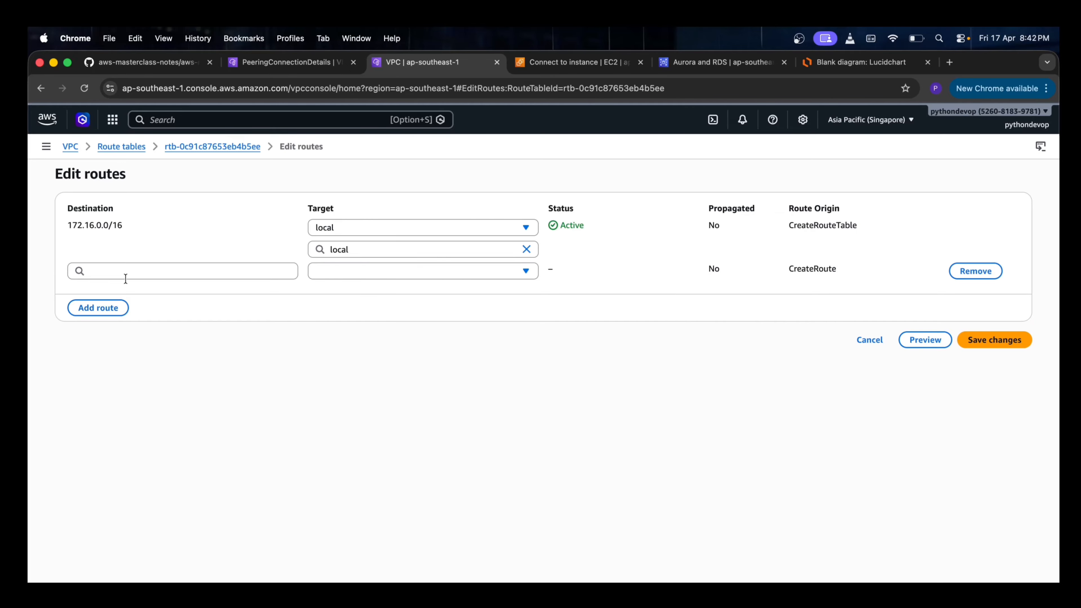
pyautogui.click(215, 268)
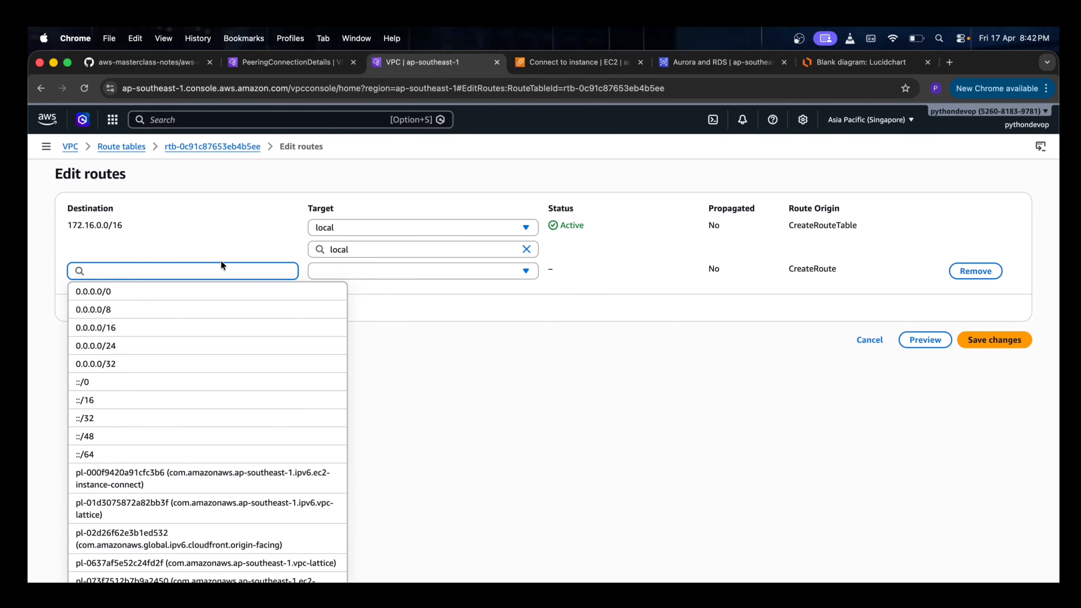
pyautogui.click(287, 62)
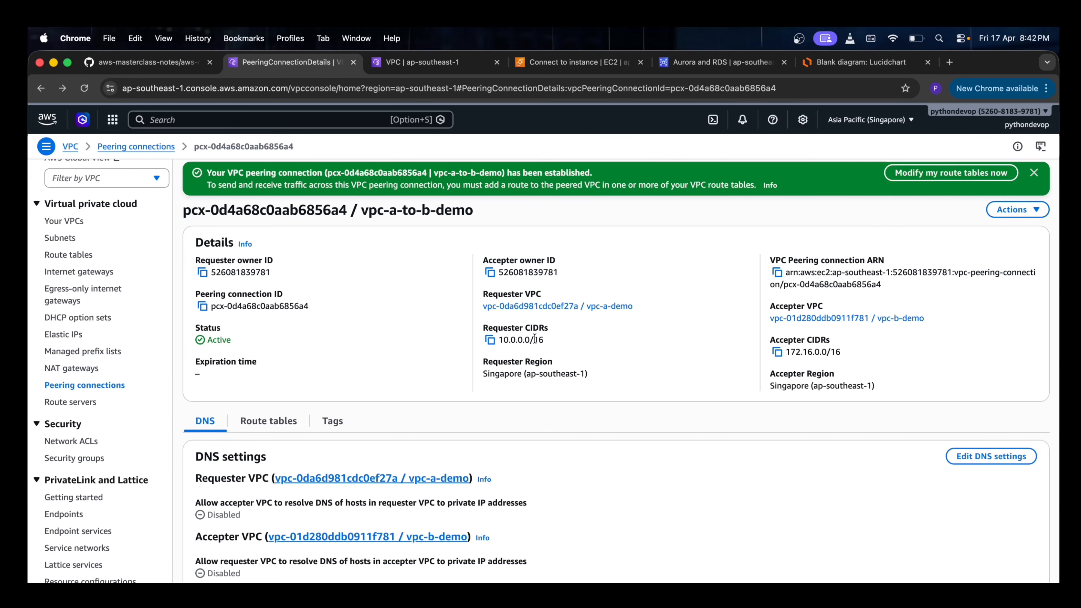
pyautogui.click(491, 340)
pyautogui.click(423, 62)
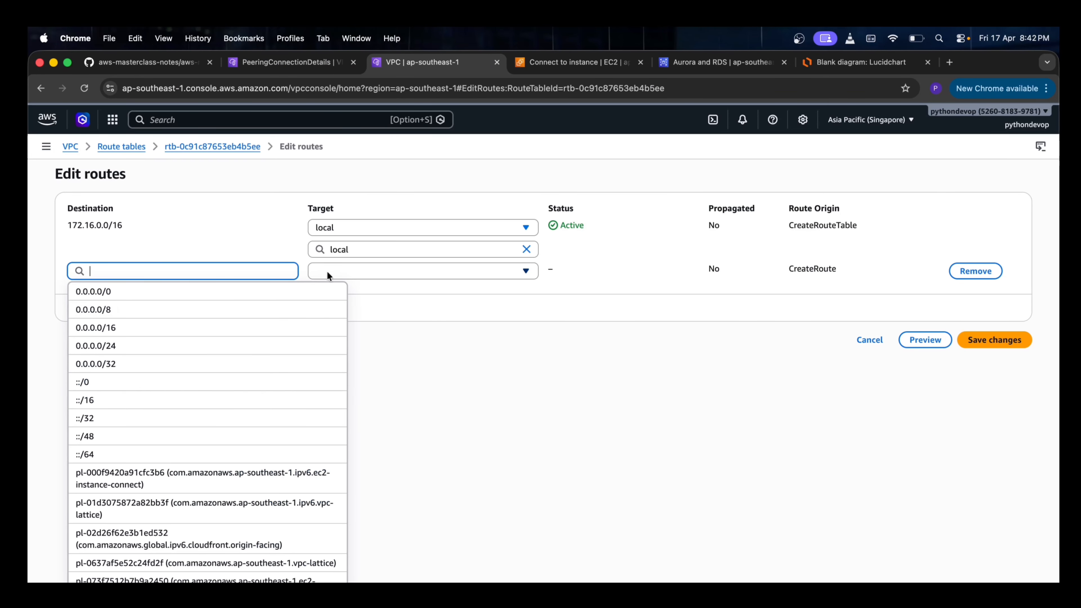
pyautogui.press('super+v')
# Target the 10.0.0.0/16 route at peering connection pcx-0d4a68c0aab6856a4 and save the route changes
pyautogui.click(359, 273)
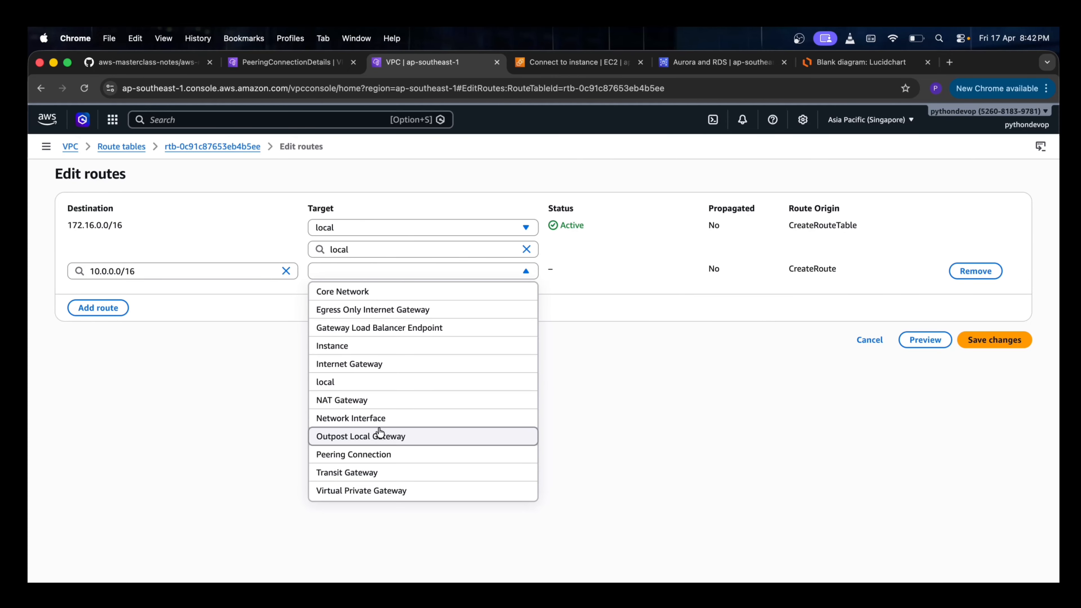
pyautogui.click(377, 453)
pyautogui.click(385, 293)
pyautogui.press('super+v')
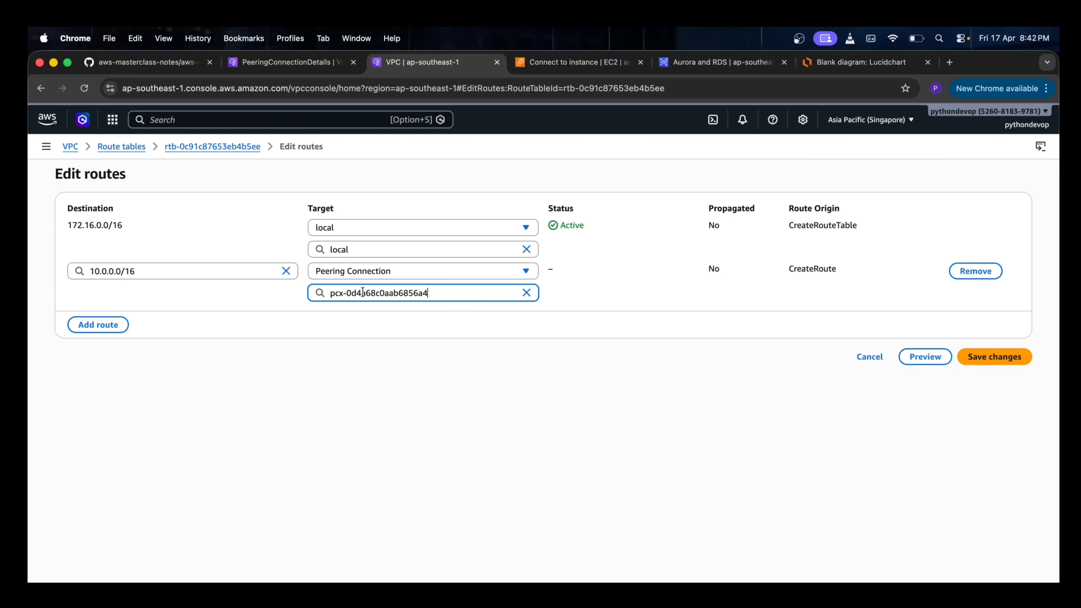
pyautogui.click(990, 365)
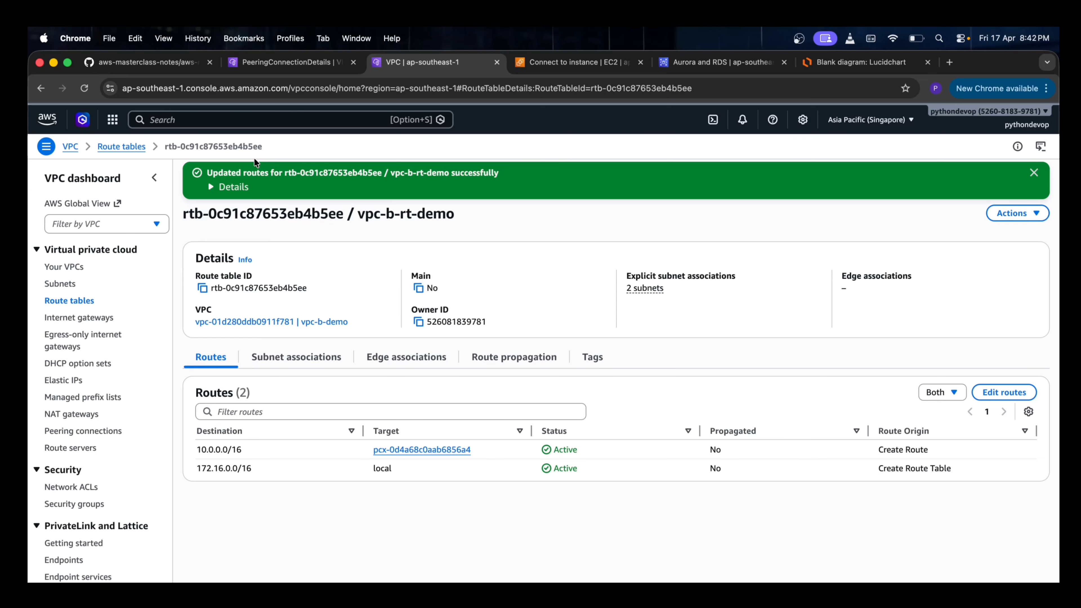
# Add a route to vpc-a-rt-demo with destination 172.16.0.0/16, copied from the peering connection's accepter CIDR
pyautogui.click(127, 147)
pyautogui.click(447, 292)
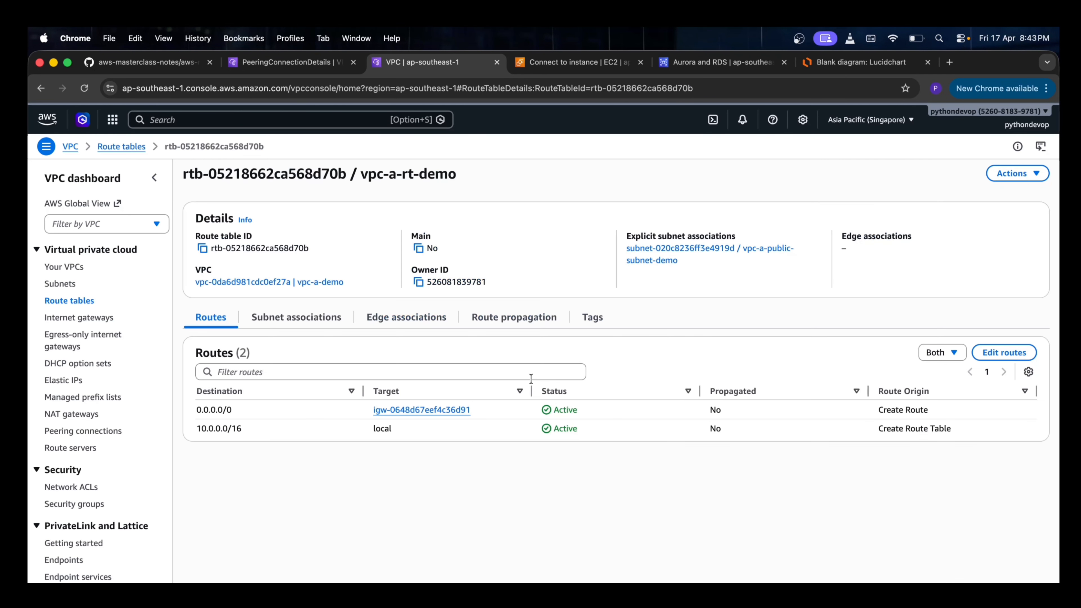
pyautogui.click(1003, 353)
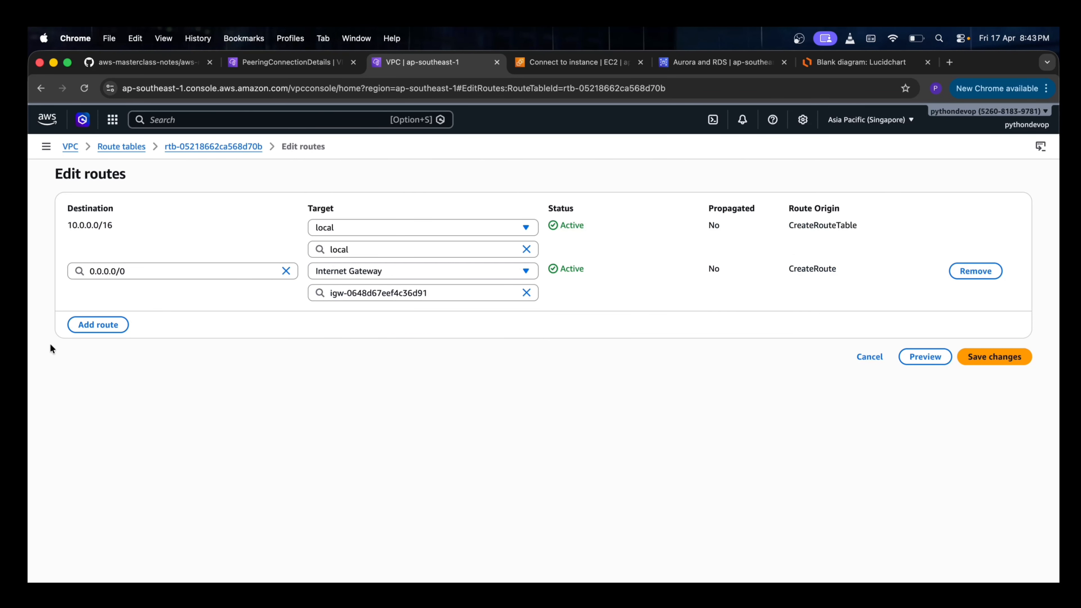
pyautogui.click(75, 350)
pyautogui.click(135, 314)
pyautogui.click(290, 61)
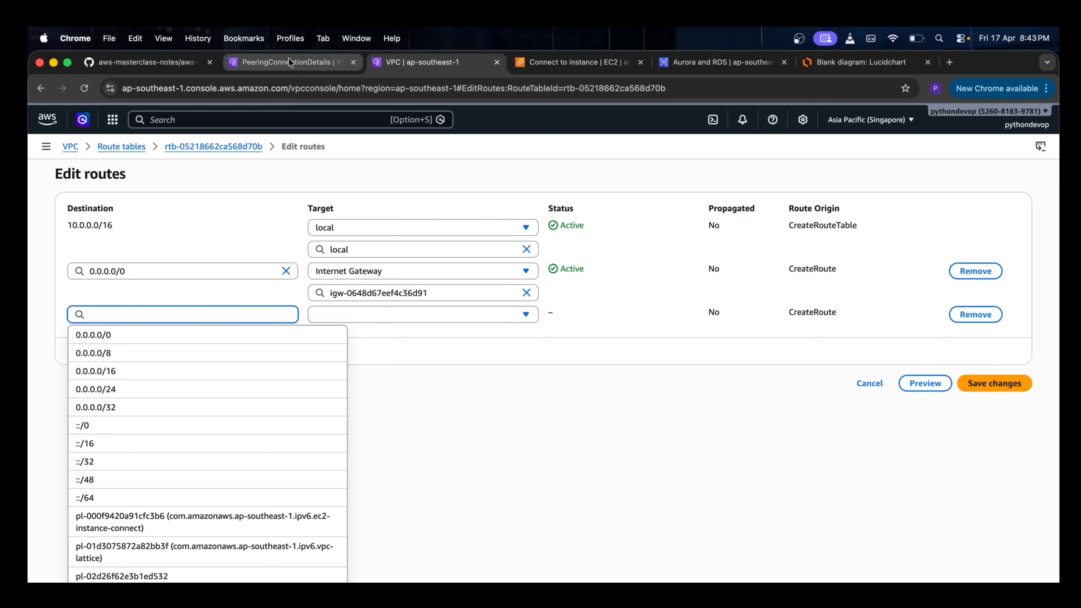
pyautogui.click(425, 62)
pyautogui.press('super+v')
# Target the 172.16.0.0/16 route at peering connection pcx-0d4a68c0aab6856a4 and save the route changes
pyautogui.click(419, 315)
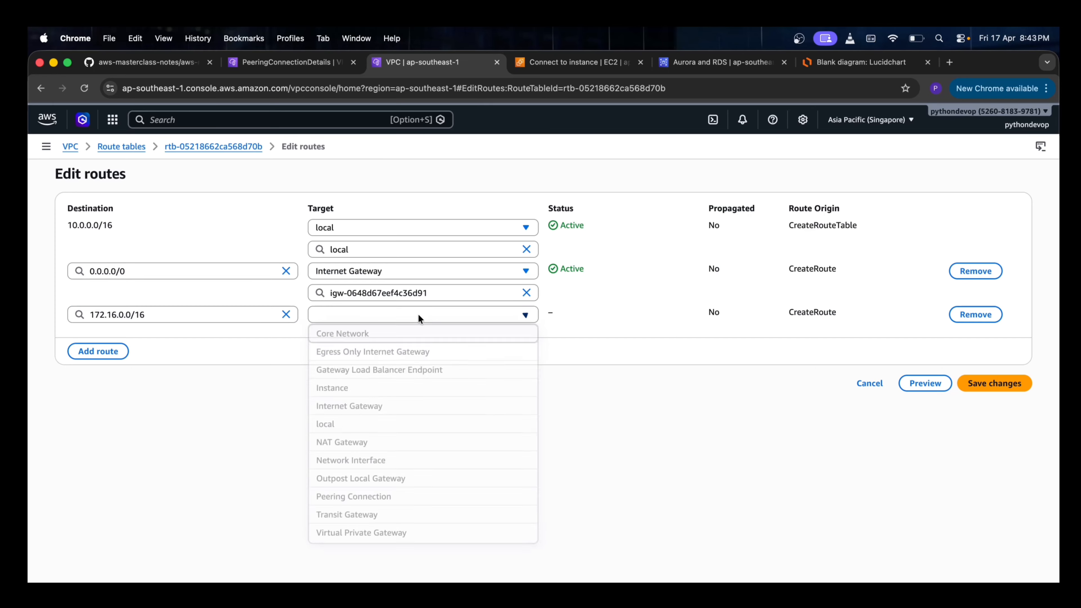
pyautogui.click(362, 497)
pyautogui.click(418, 334)
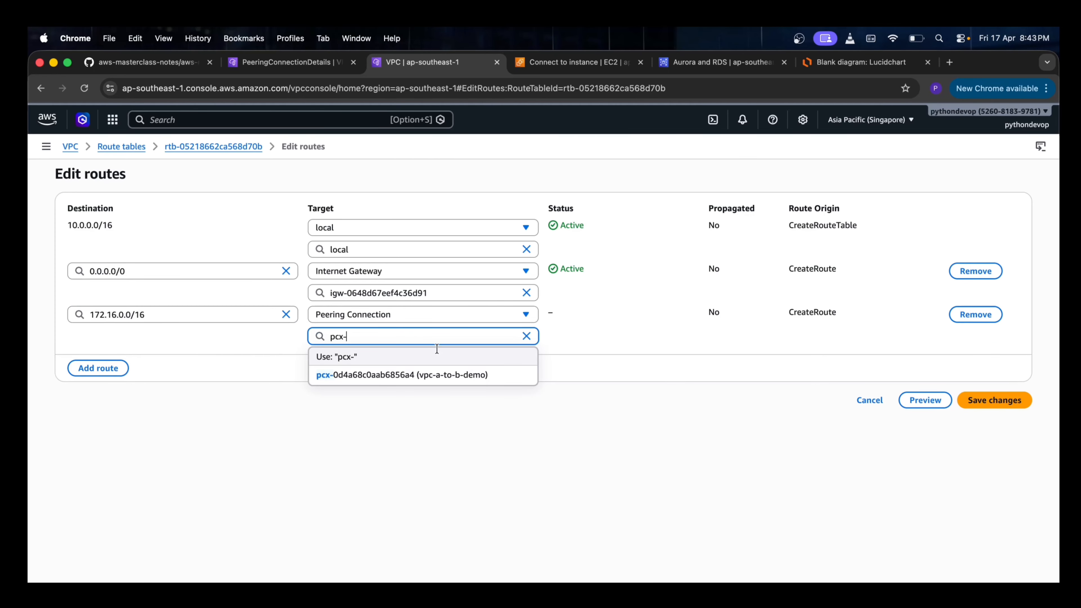
pyautogui.click(430, 375)
pyautogui.click(1015, 399)
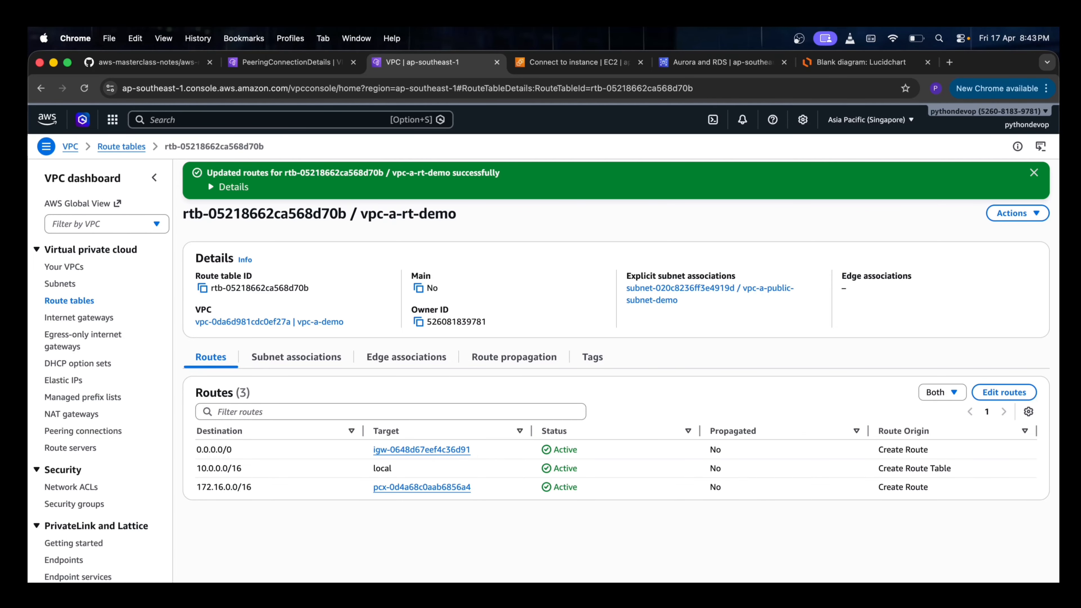
# Switch to the terminal and retry the psql connection to the vpb-b-private-demo-rds endpoint as user postgres on database postgres
pyautogui.press('super+Tab')
pyautogui.press('Up')
pyautogui.press('Return')
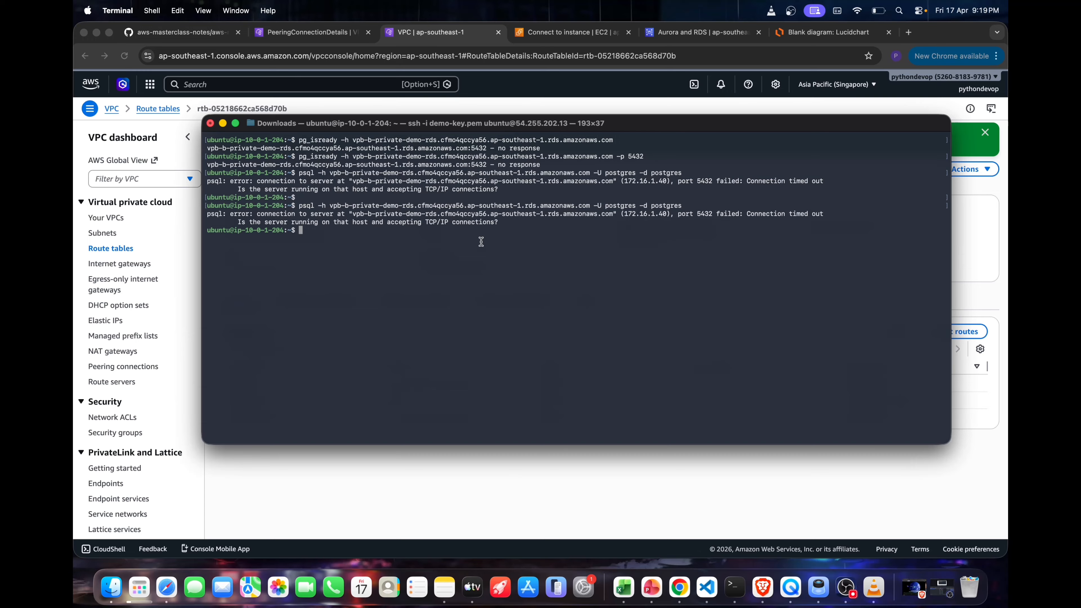
pyautogui.press('super+shift+Up')
pyautogui.moveTo(416, 206); pyautogui.dragTo(379, 205)
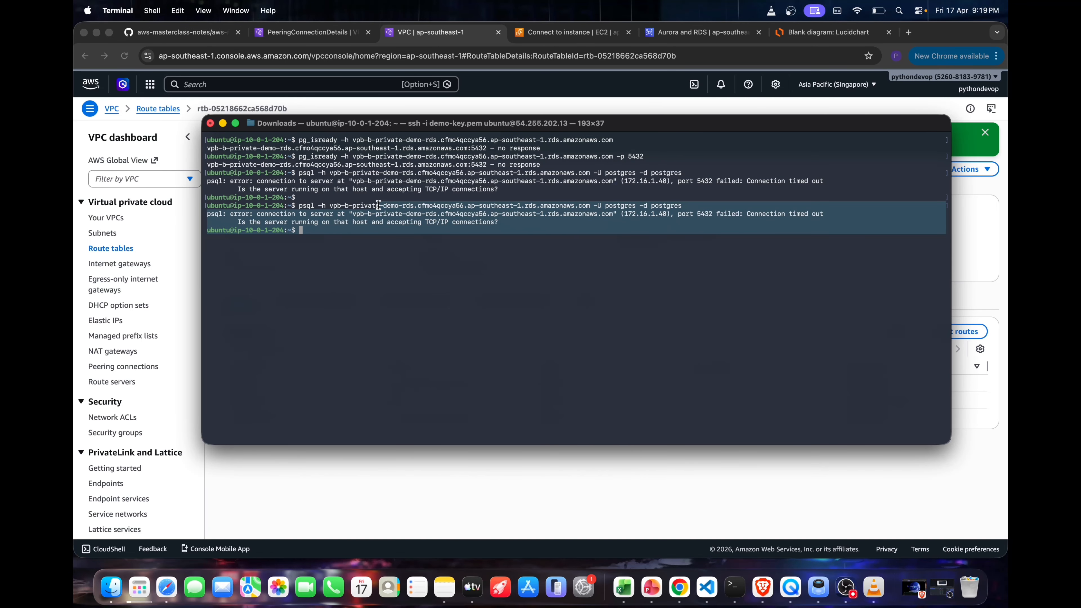
pyautogui.click(378, 205)
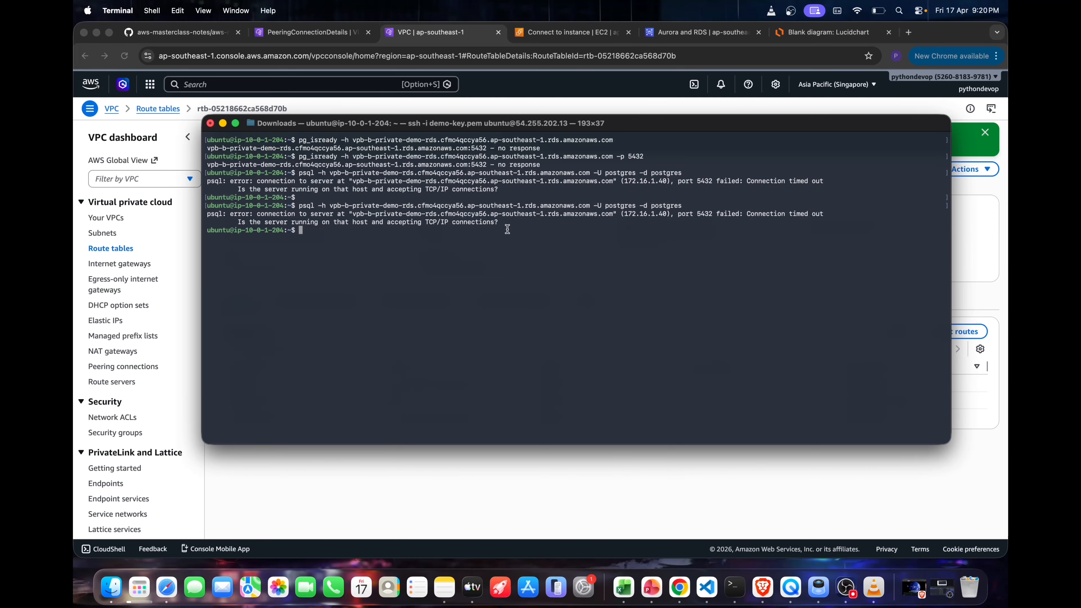
# Switch back to the browser and open the sgdemo security group from the vpb-b-private-demo-rds database's connectivity and security details
pyautogui.click(688, 33)
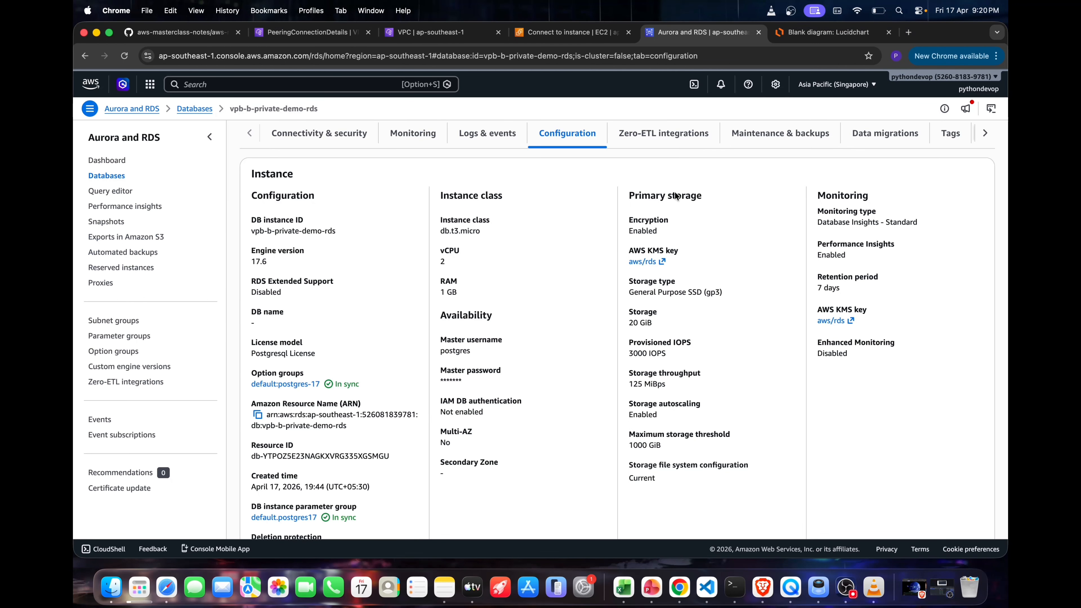
pyautogui.scroll(3, 677, 198)
pyautogui.click(311, 251)
pyautogui.scroll(-3, 509, 314)
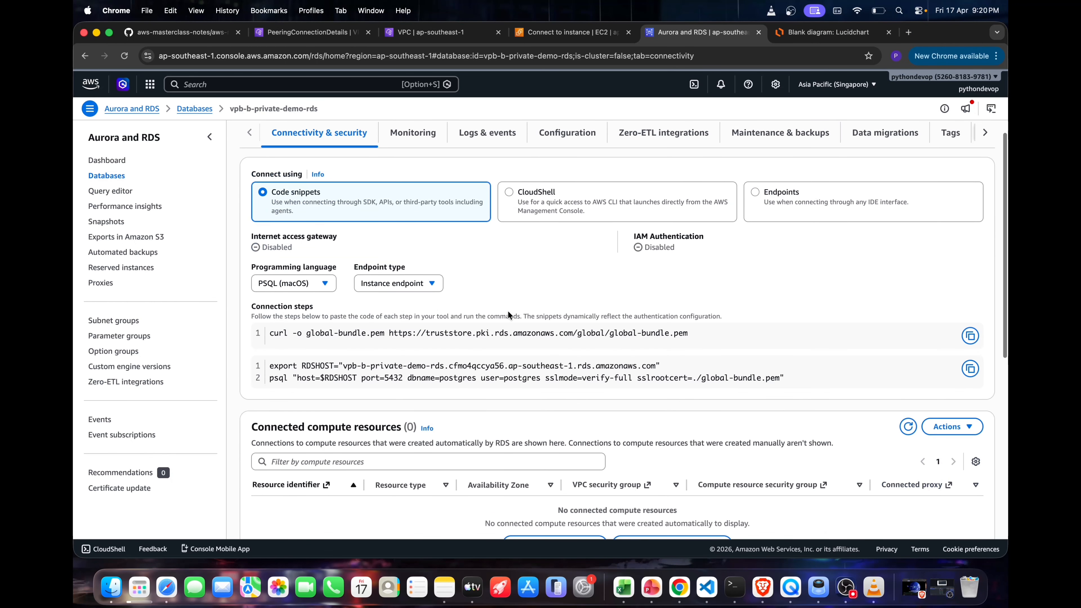
pyautogui.click(769, 189)
pyautogui.scroll(-2, 698, 339)
pyautogui.click(689, 325)
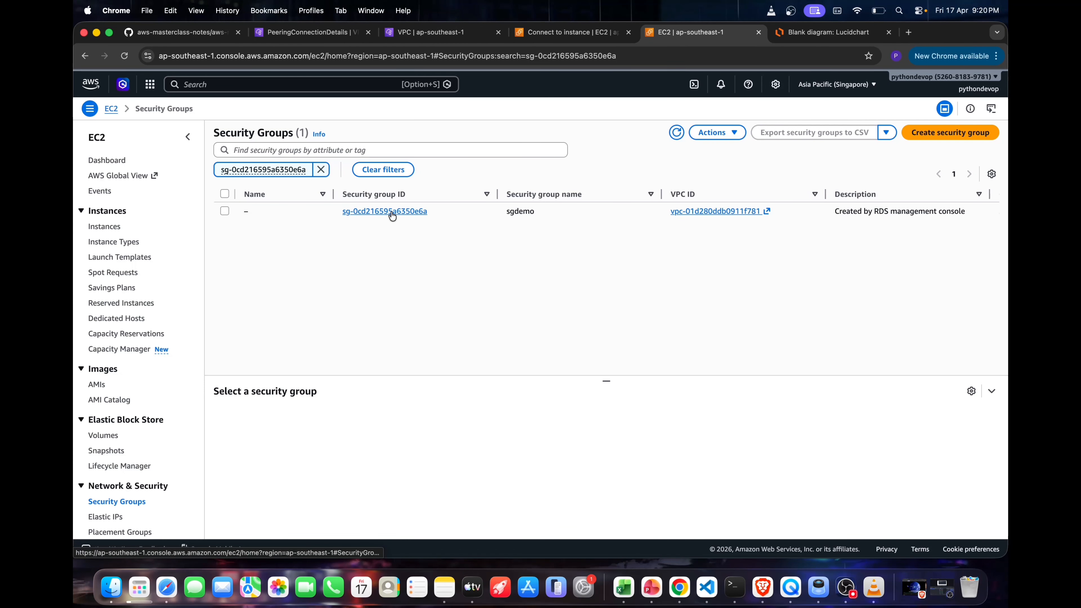
pyautogui.click(390, 212)
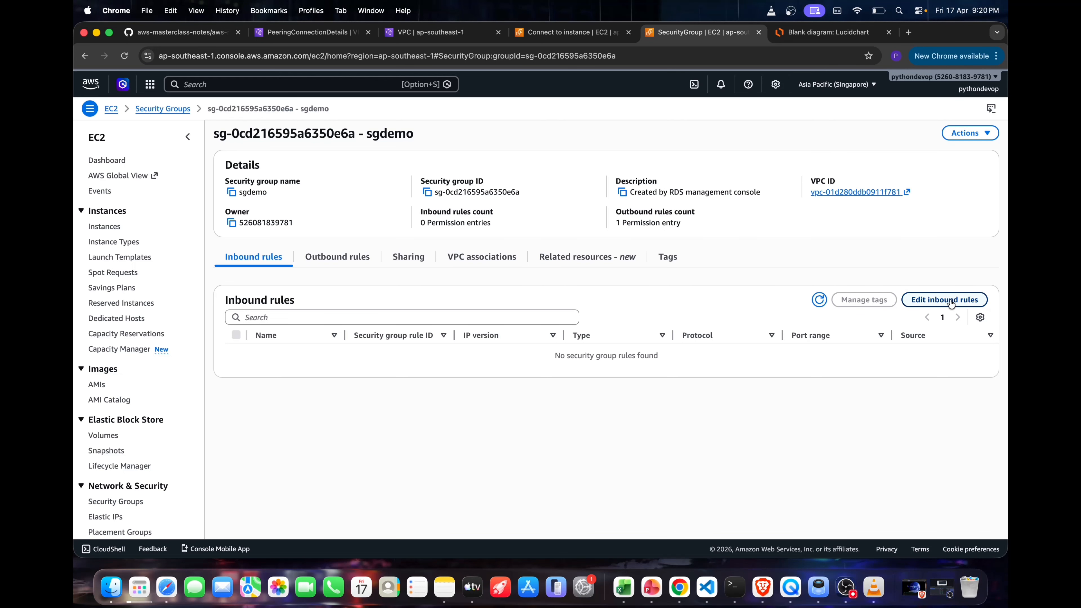
# Add an inbound rule of type PostgreSQL to the sgdemo security group
pyautogui.click(945, 299)
pyautogui.click(133, 227)
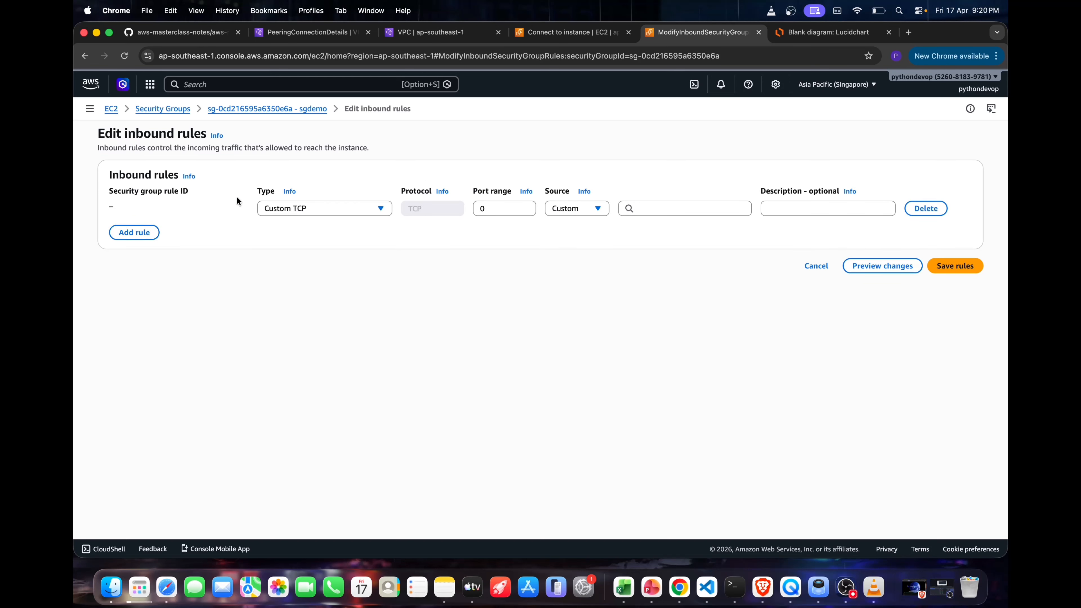
pyautogui.click(303, 210)
pyautogui.write('pos')
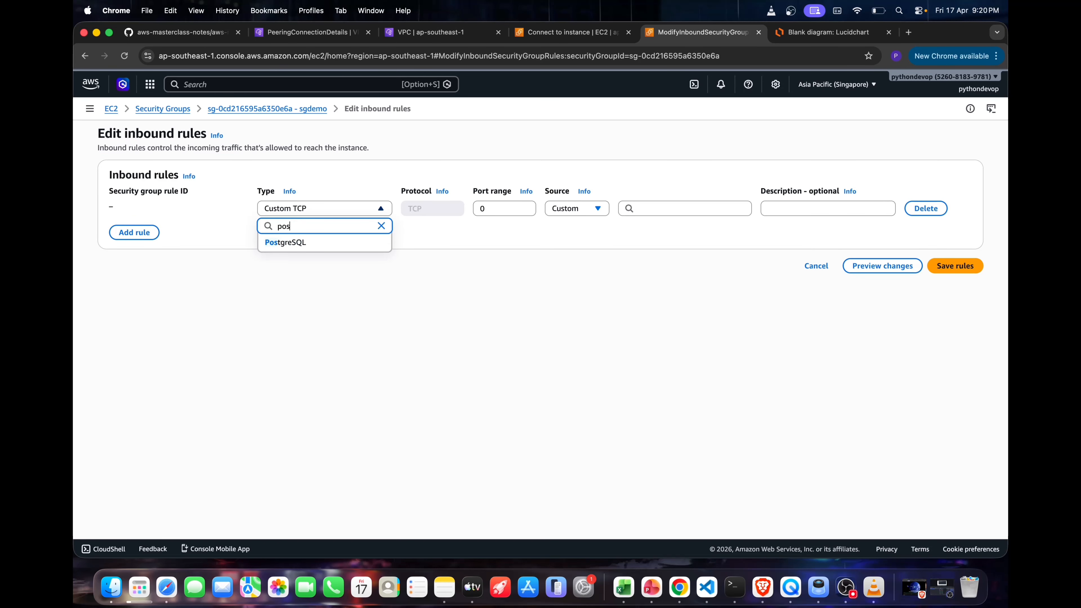
pyautogui.click(286, 243)
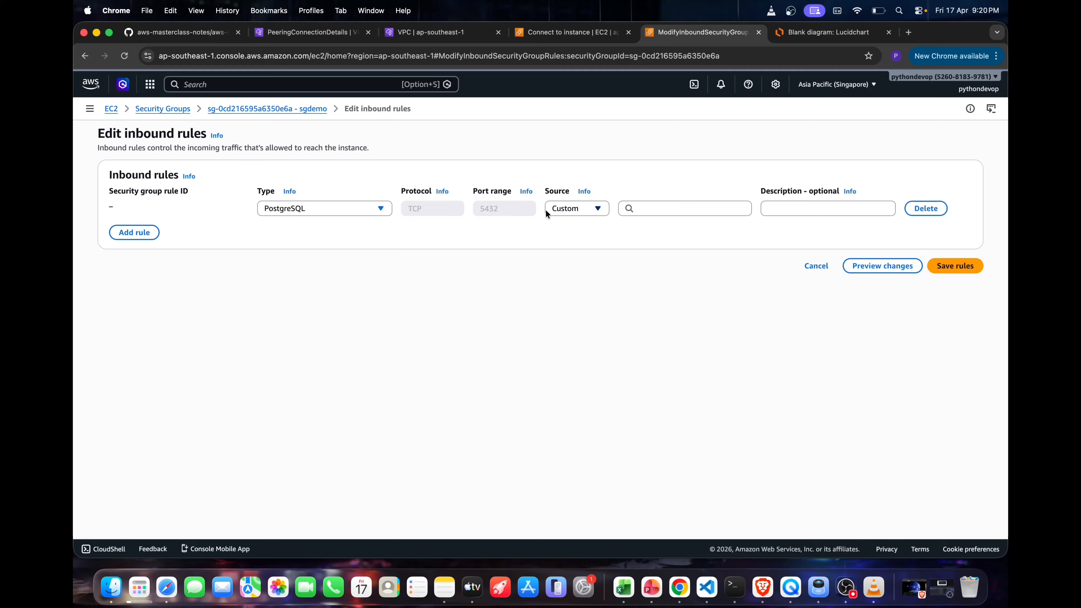
# Set the PostgreSQL rule's source to 10.0.0.0/16, copied from the peering connection's requester CIDR, and save the inbound rules
pyautogui.click(311, 32)
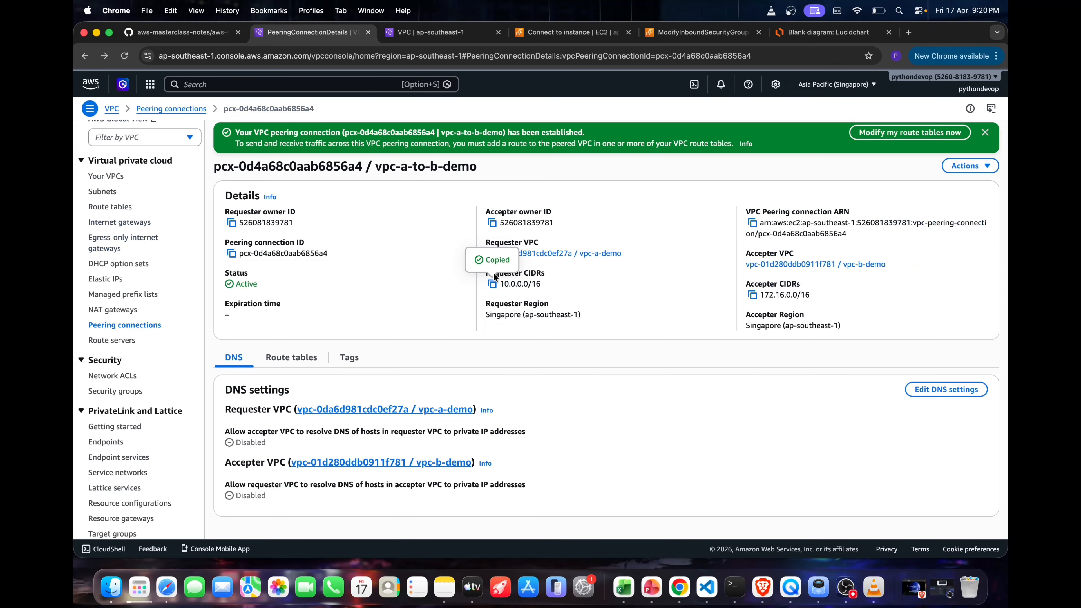
pyautogui.click(700, 26)
pyautogui.click(657, 204)
pyautogui.press('super+v')
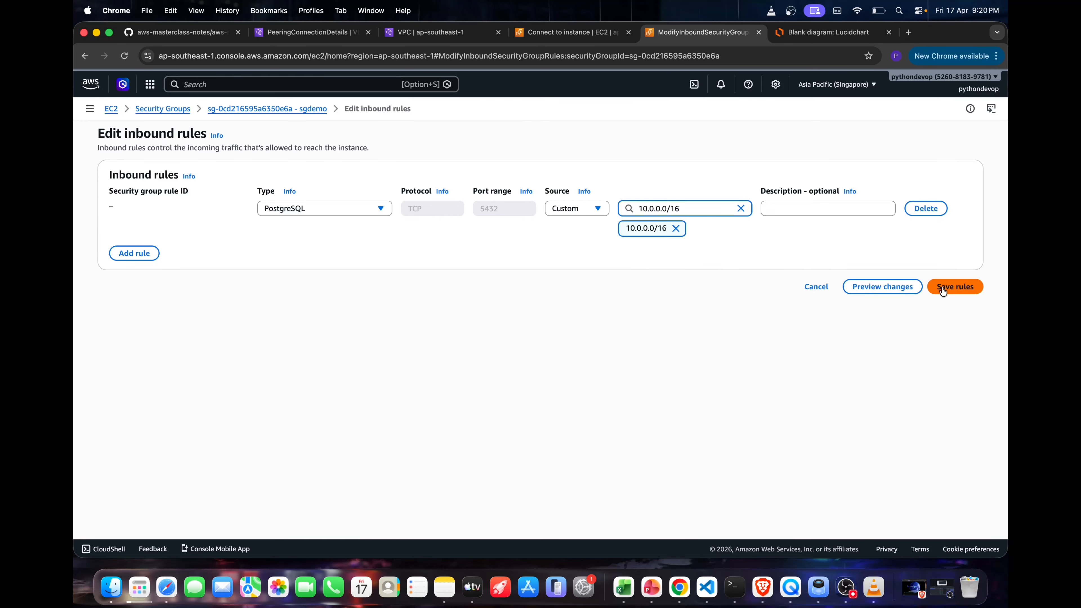
pyautogui.click(943, 287)
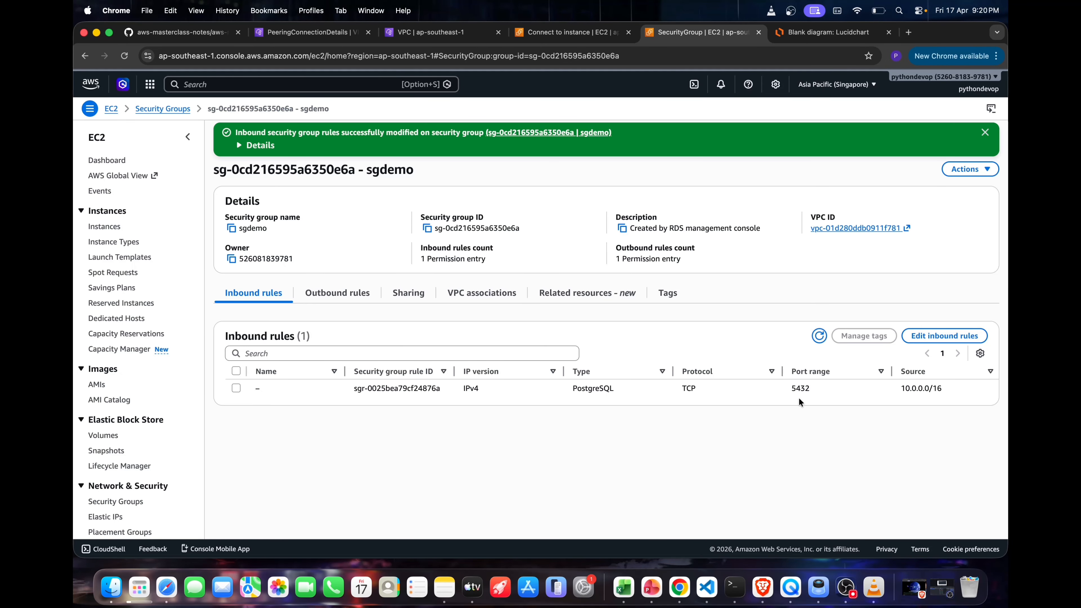
# Switch to the terminal and rerun psql -h vpb-b-private-demo-rds.cfmo4qccya56.ap-southeast-1.rds.amazonaws.com -U postgres -d postgres
pyautogui.press('super+Tab')
pyautogui.press('Up')
pyautogui.press('Return')
pyautogui.moveTo(340, 246); pyautogui.dragTo(242, 233)
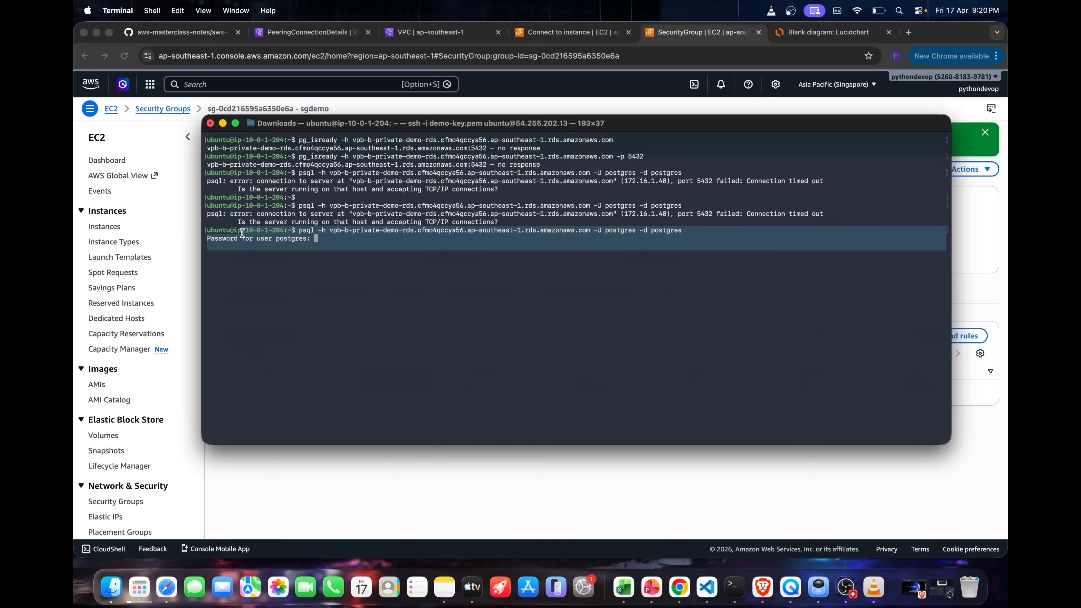
pyautogui.click(353, 288)
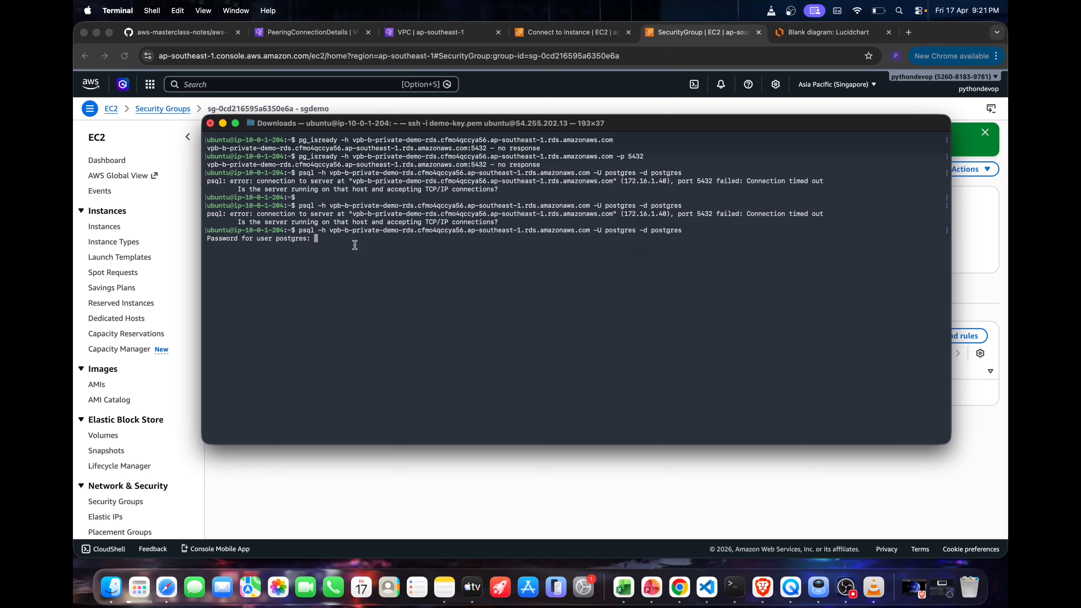
# Enter the postgres user's password to log in to the RDS database
pyautogui.press('Return')
pyautogui.moveTo(285, 289); pyautogui.dragTo(222, 230)
pyautogui.click(335, 299)
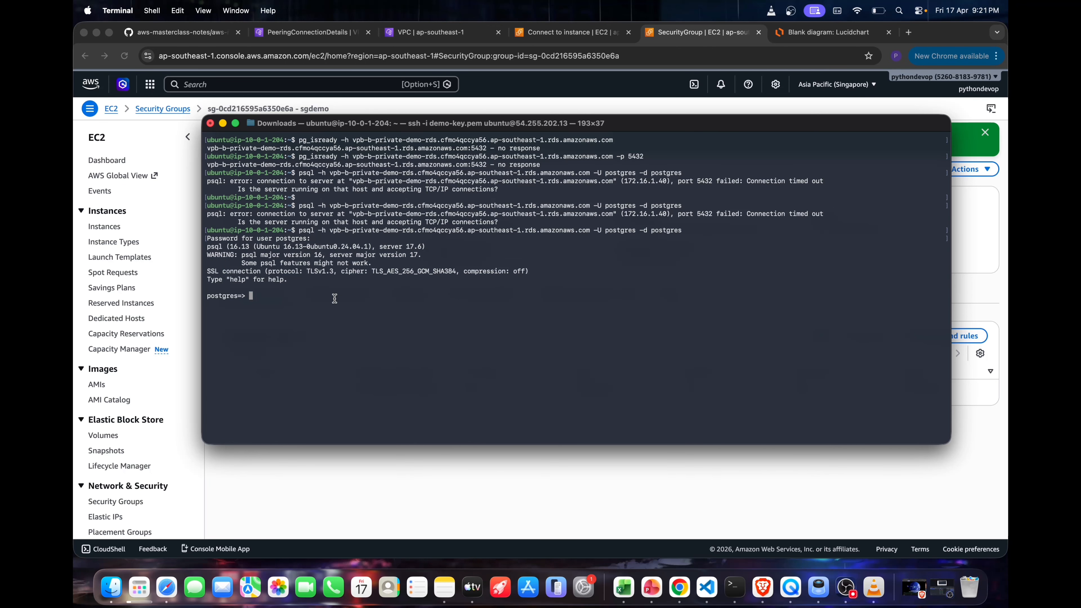